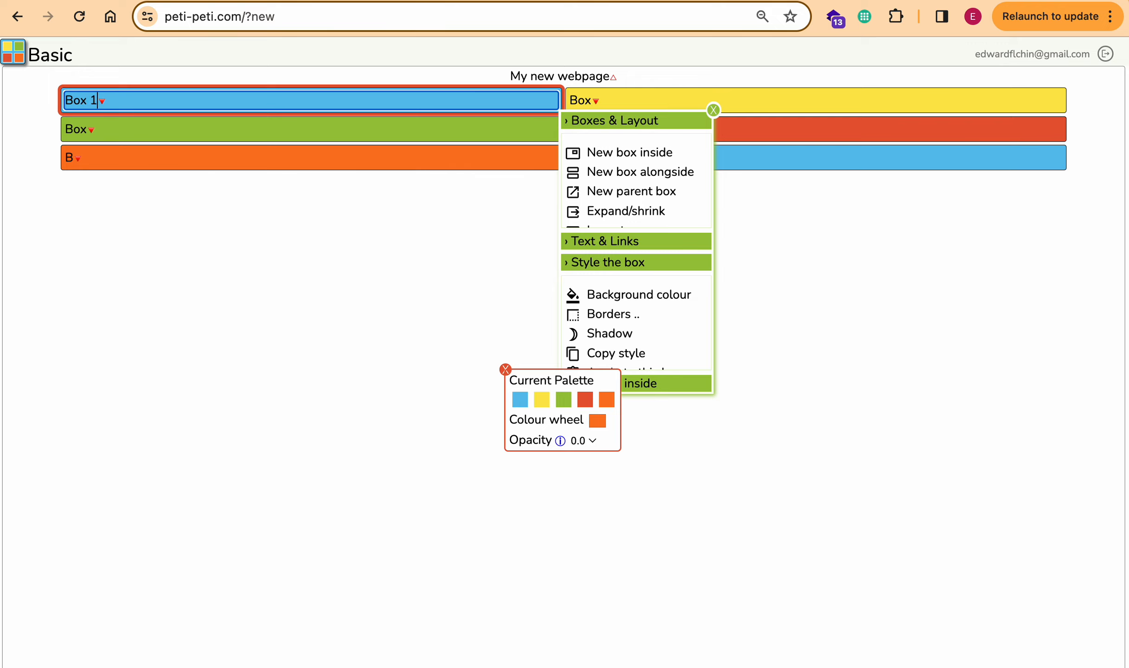
- Label the yellow box in the first row Box 2 and the green box in the second row Box 3
click(712, 108)
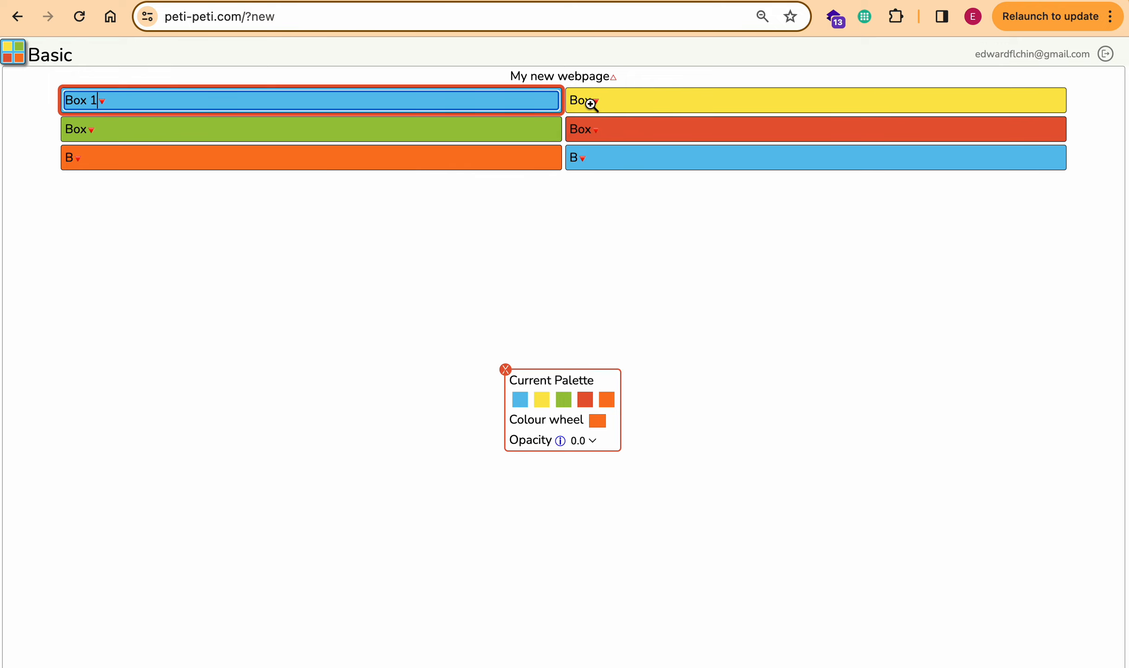
click(592, 101)
text(2)
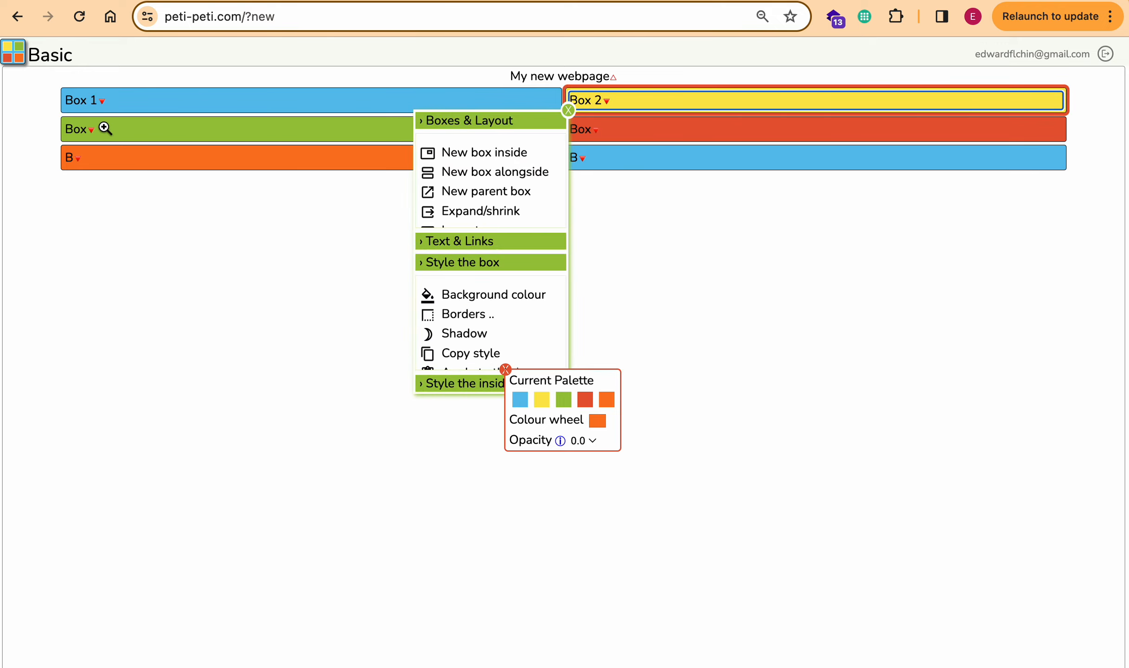
click(88, 128)
text(3)
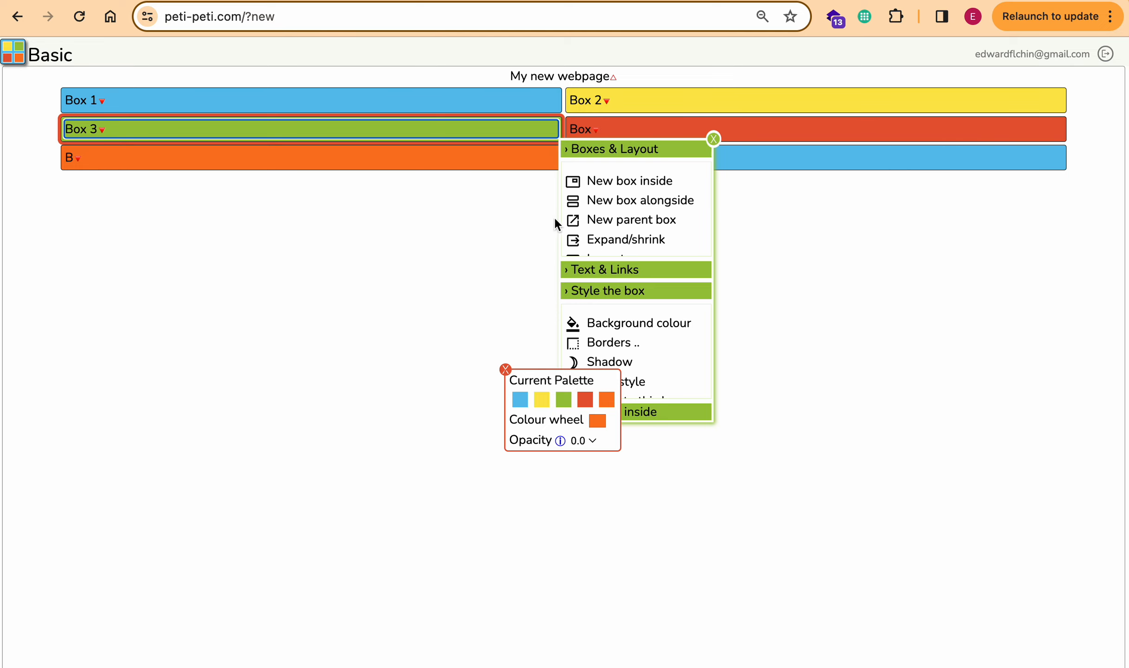
- Label the red box in the second row Box 4 and the orange box in the third row Box 5
click(713, 139)
click(591, 130)
text(4)
click(72, 159)
text(ox 5)
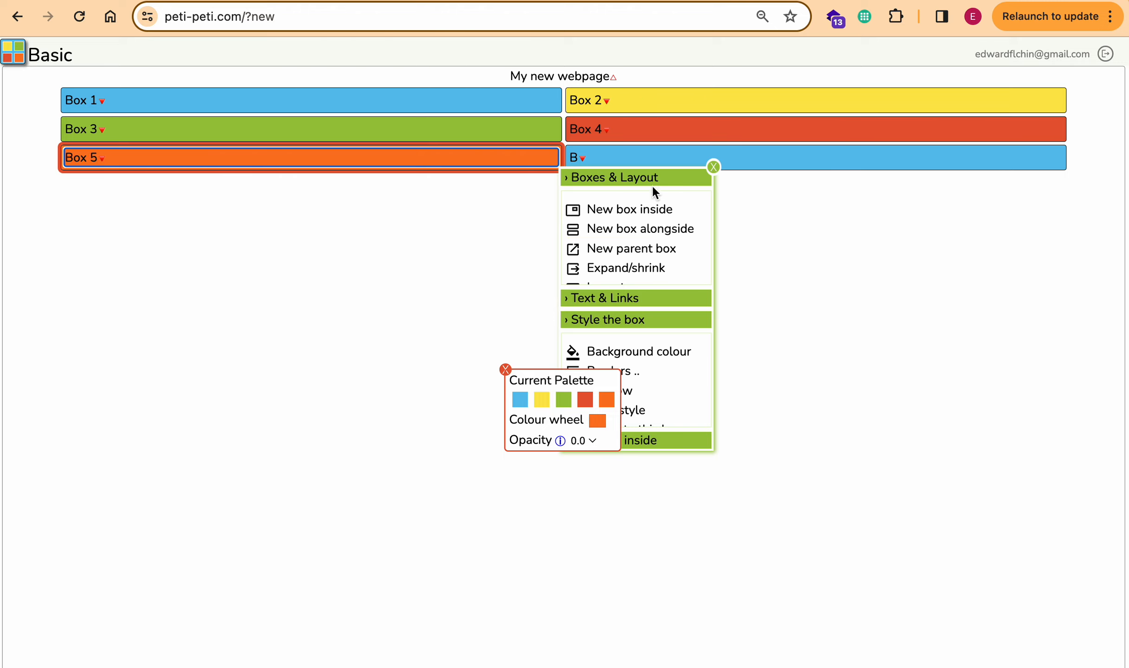
- Complete the label of the blue box in the third row so that it reads Box 6
click(714, 167)
click(575, 158)
text(ox)
click(568, 167)
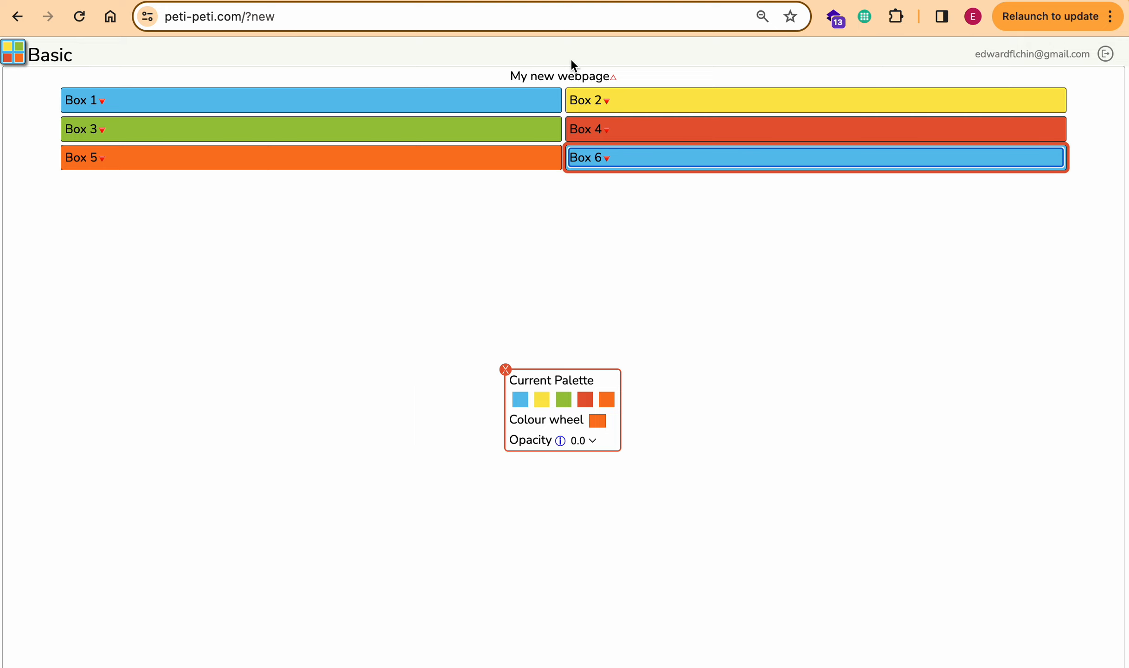
- Open the layout choices for the parent box that holds the My new webpage heading and the six boxes
click(566, 74)
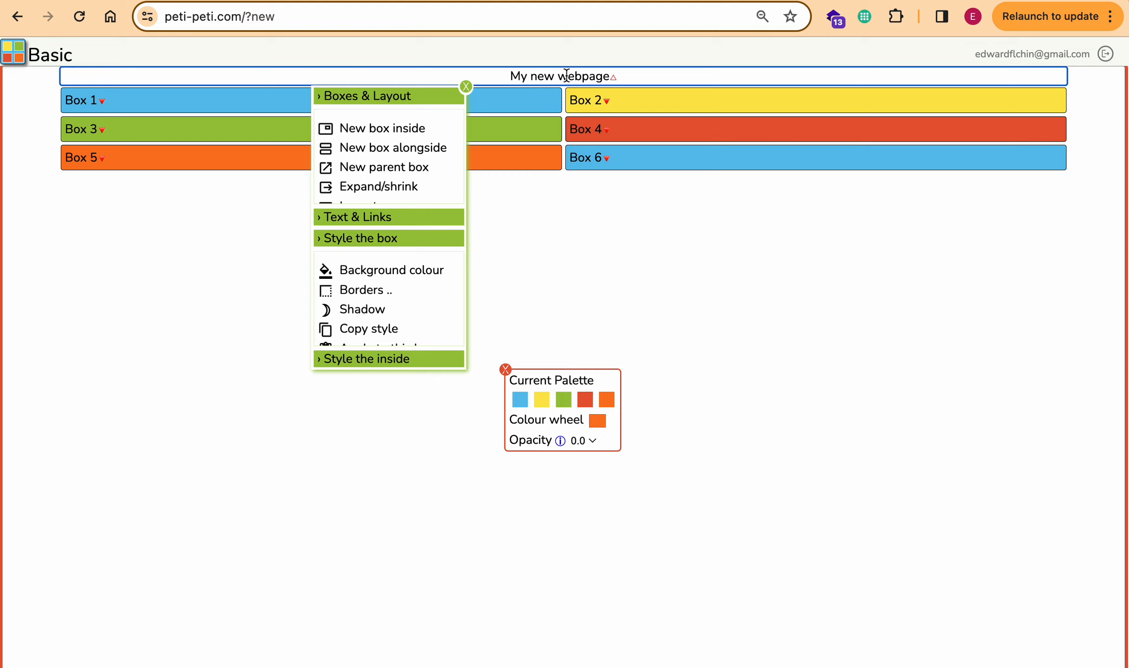
click(467, 86)
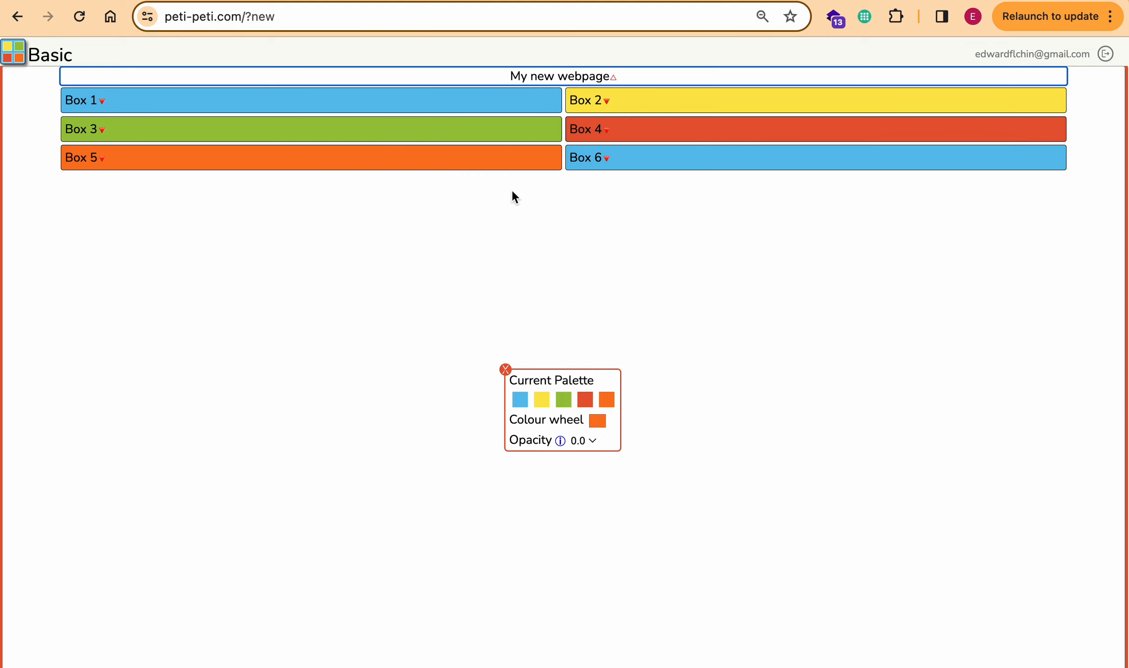
click(530, 78)
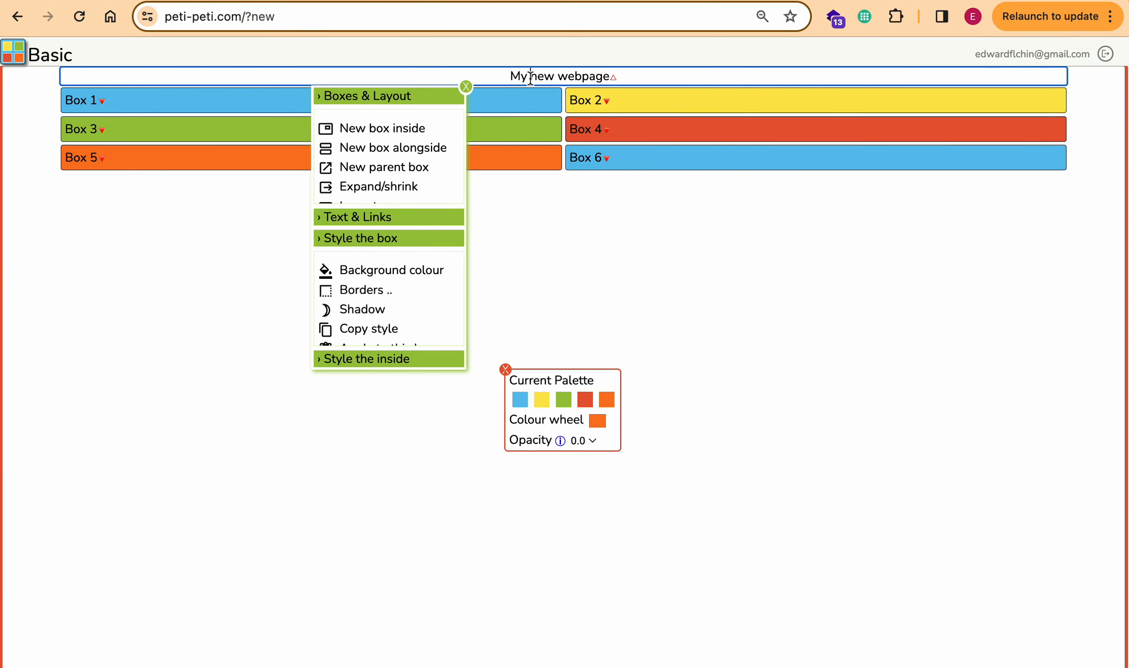
click(349, 97)
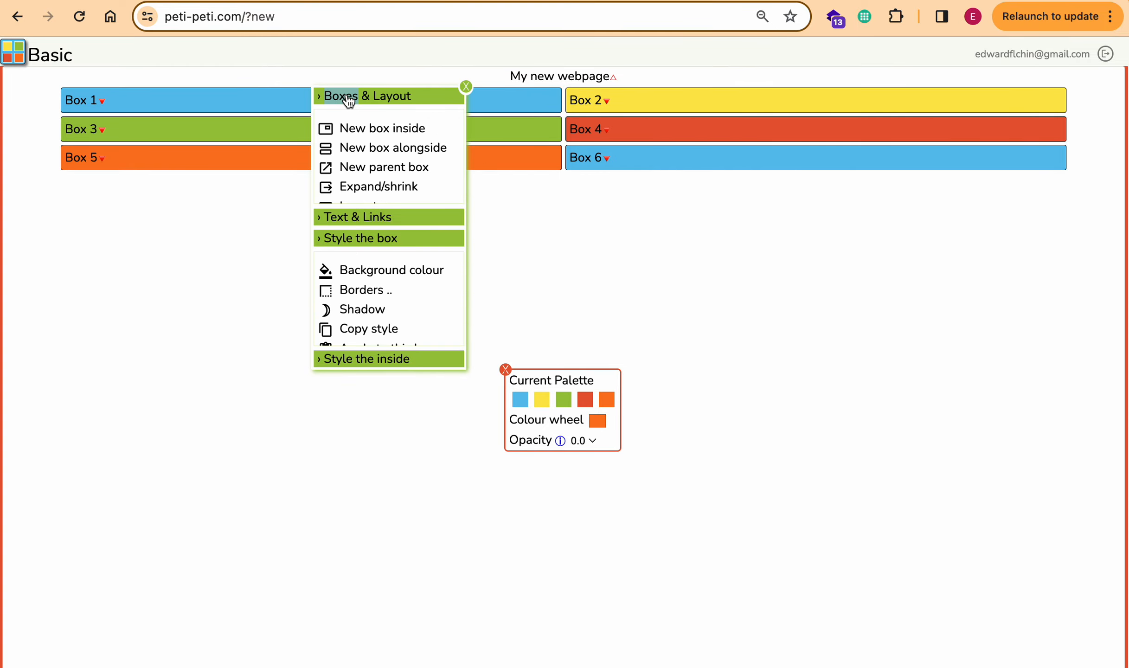
scroll(368, 174, down, 2)
click(368, 162)
click(466, 87)
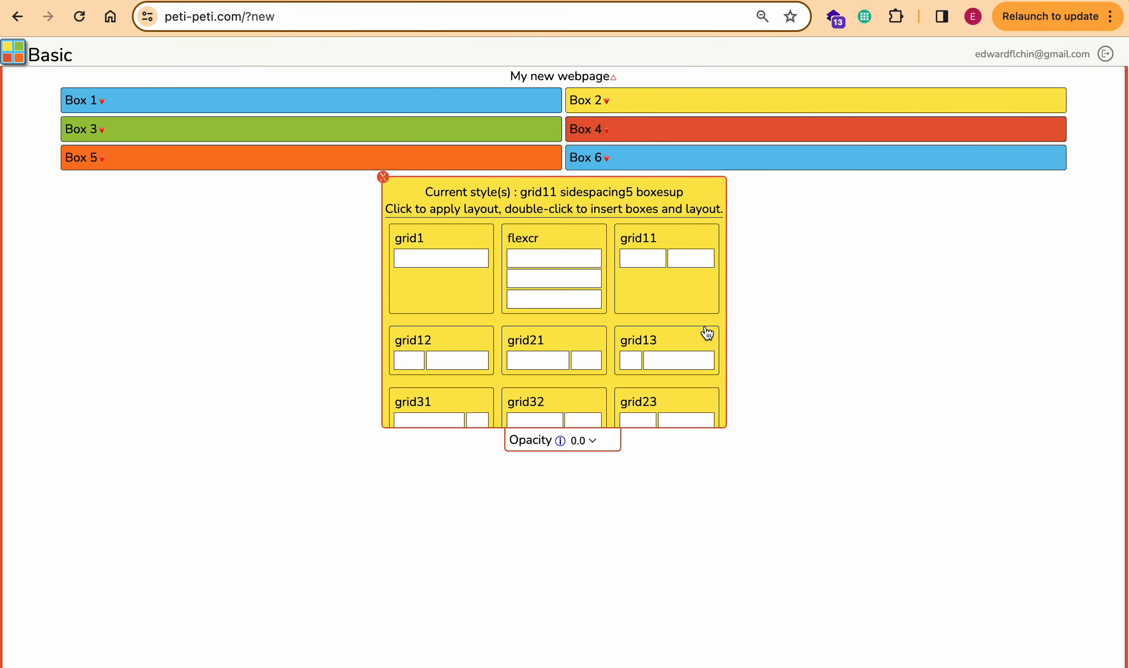
- Look through the available layouts and apply the single-column grid1 layout to the parent box
scroll(707, 333, down, 10)
scroll(707, 334, down, 4)
scroll(707, 333, up, 10)
scroll(707, 334, up, 3)
click(555, 78)
click(465, 89)
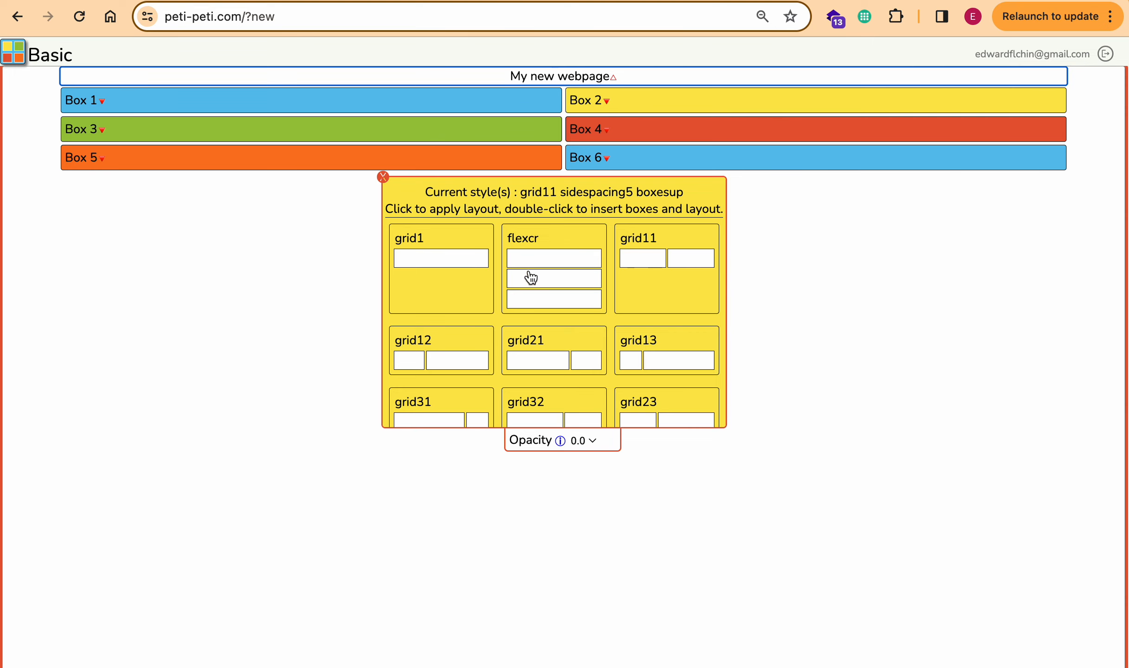
click(414, 243)
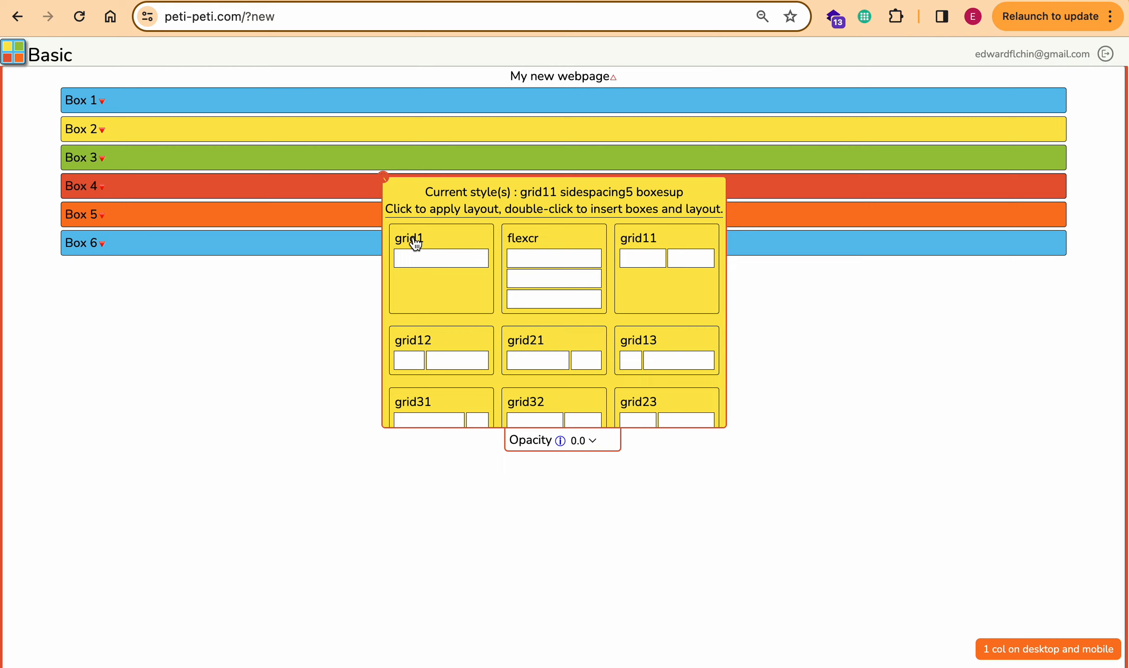
- Arrange the six boxes in three equal columns with grid111, then in four equal columns with grid1111
scroll(450, 324, down, 5)
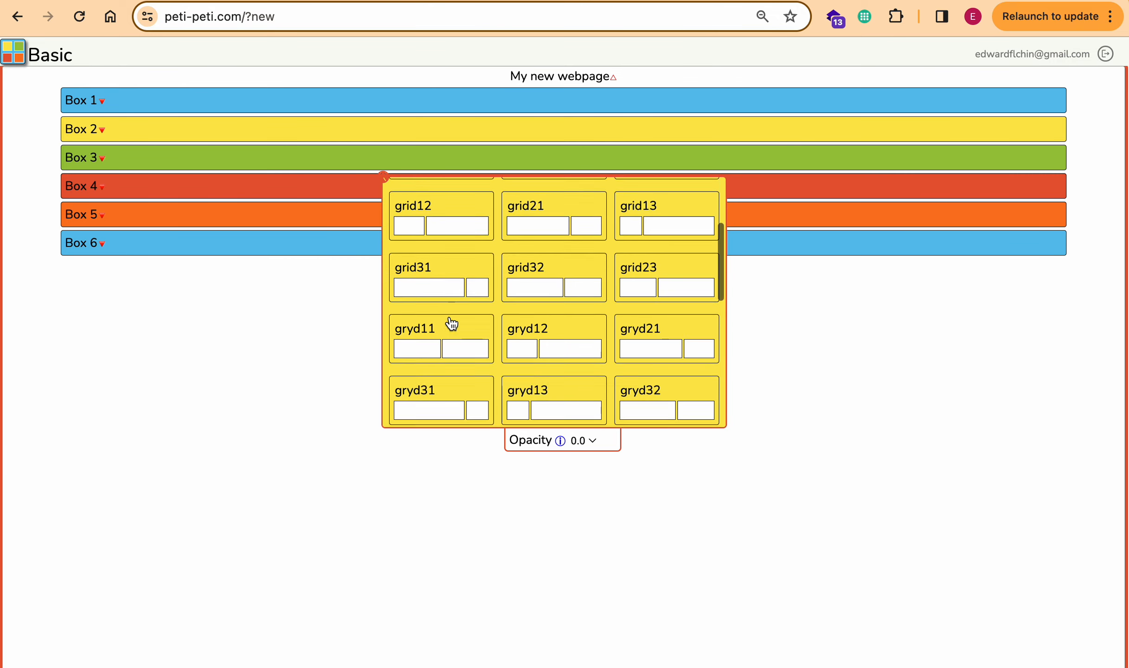
scroll(451, 324, down, 6)
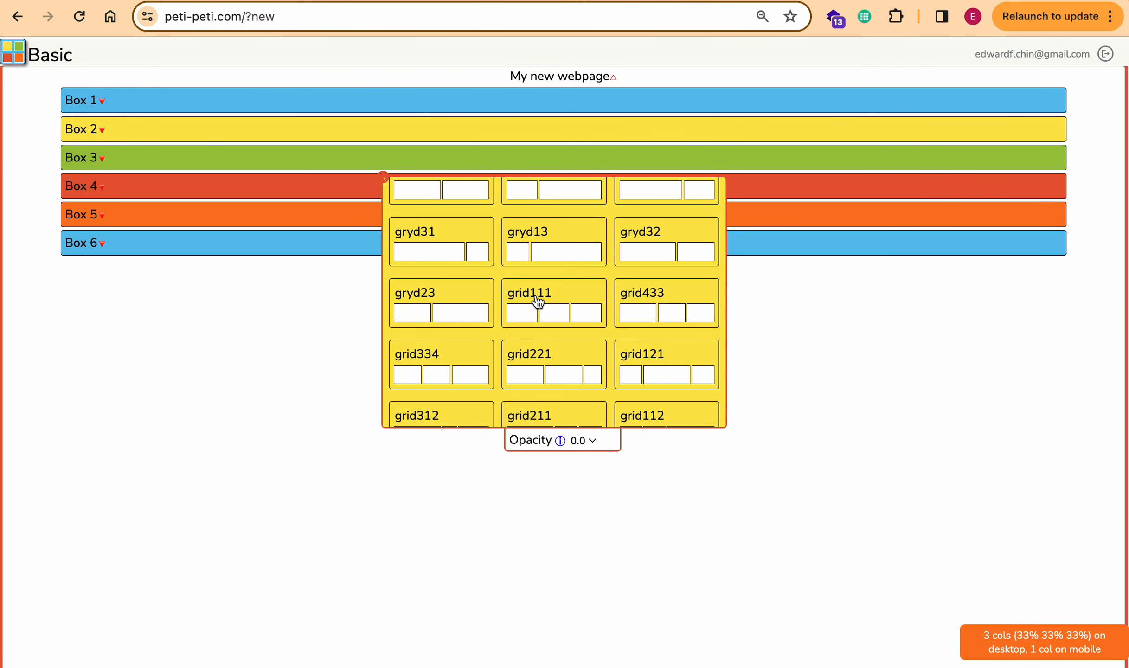
click(538, 303)
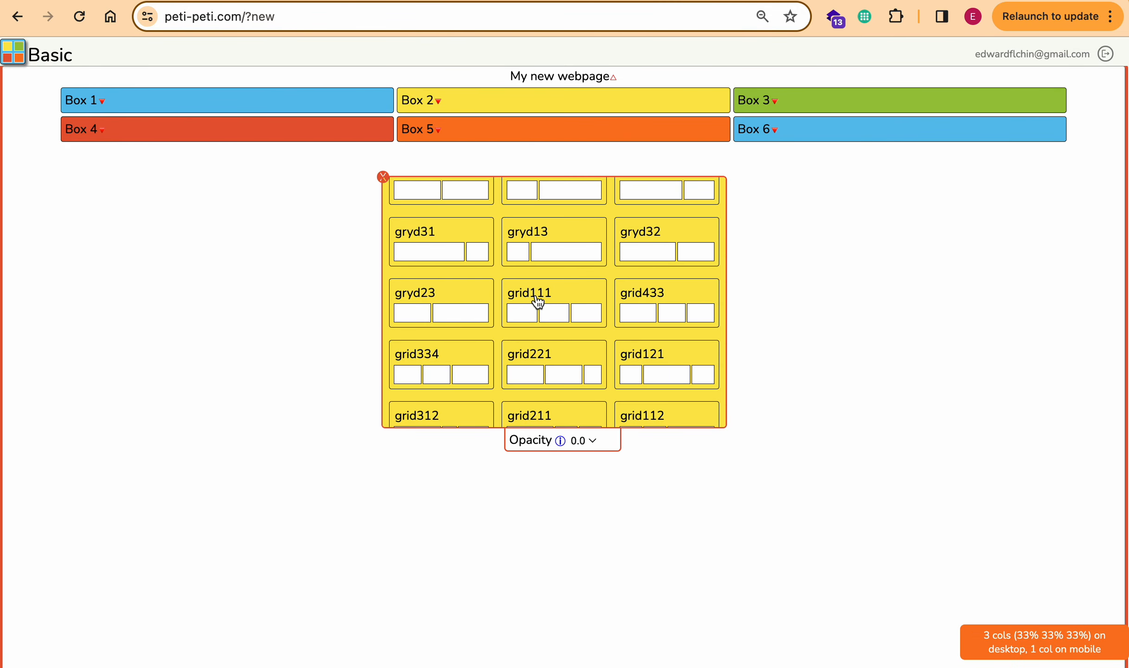
scroll(538, 302, down, 6)
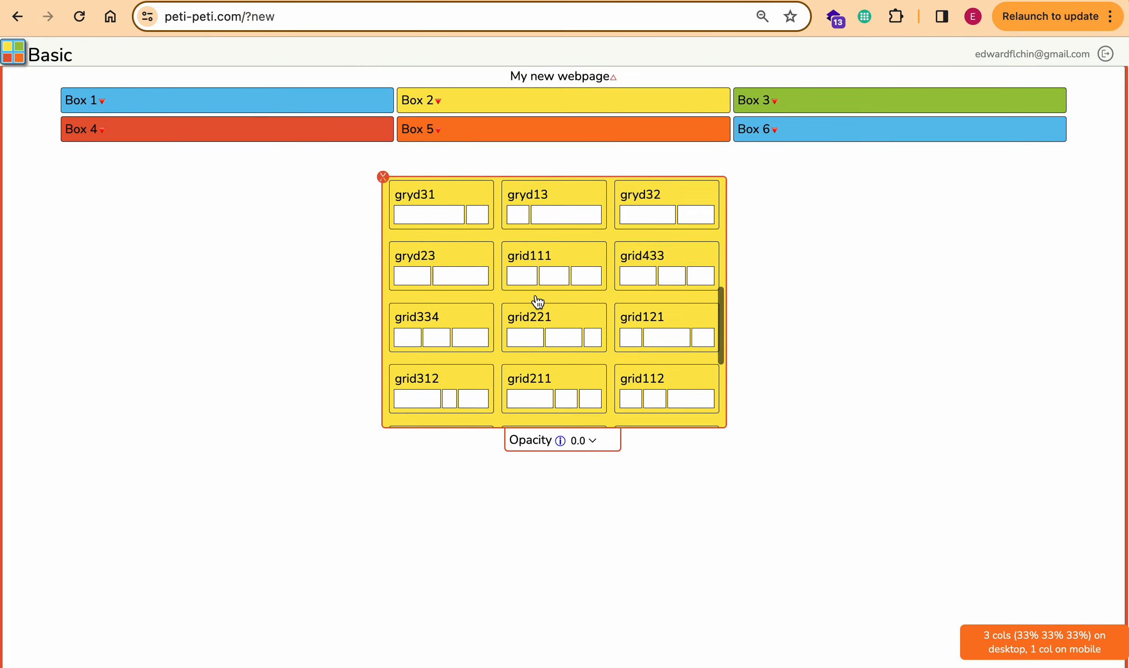
click(665, 326)
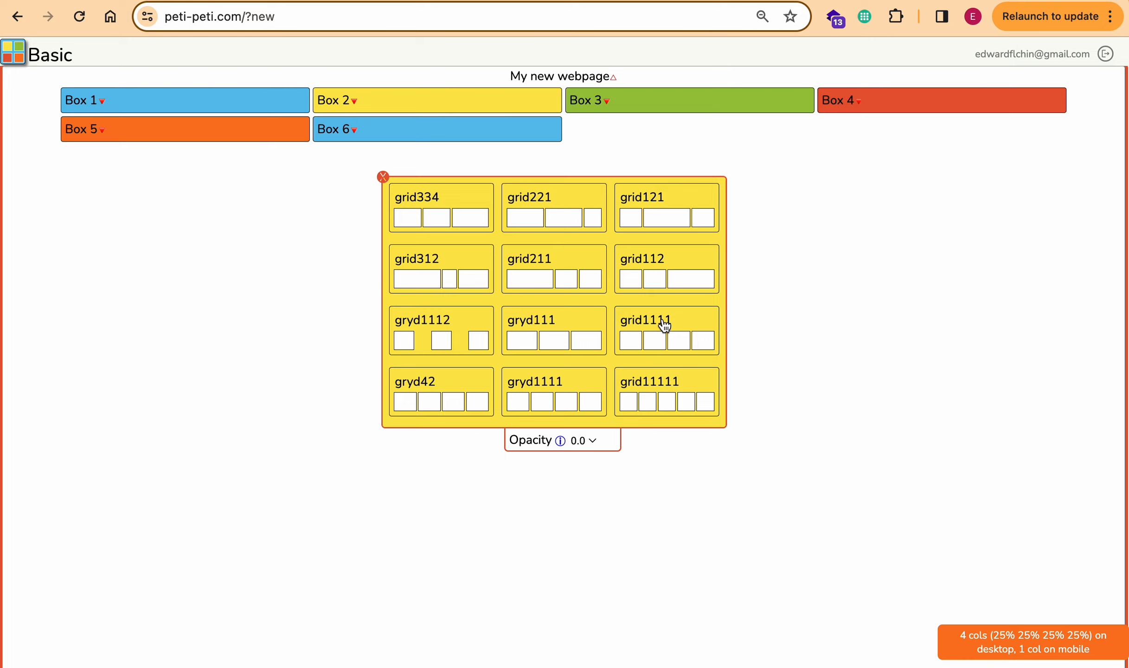
- Try the five-column grid11111 layout on the parent box, followed by the six-column grid111111 layout
click(650, 387)
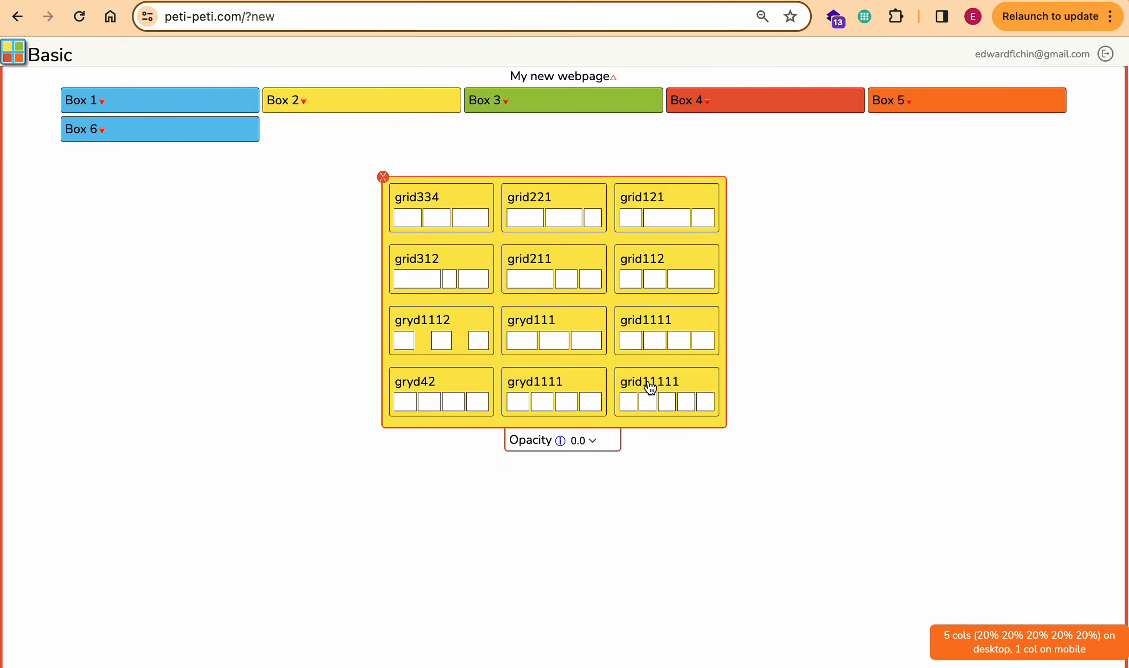
scroll(641, 387, down, 3)
click(425, 383)
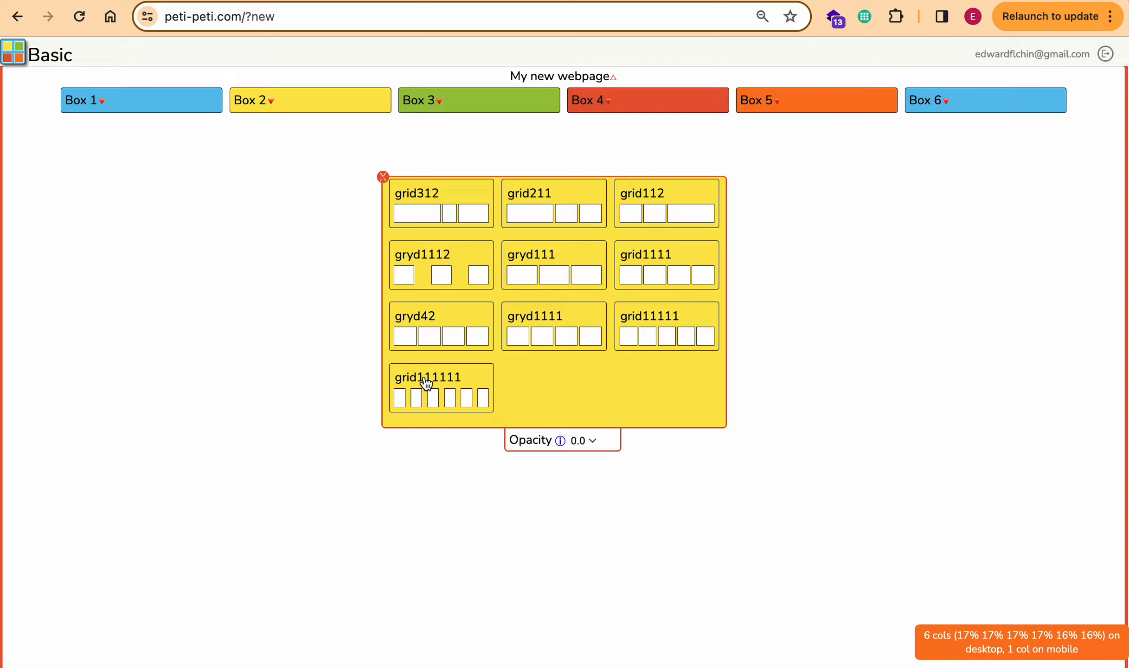
- Try the two-column layouts grid11, grid12, grid21, grid13 and grid23 one after another on the parent box
scroll(513, 237, up, 10)
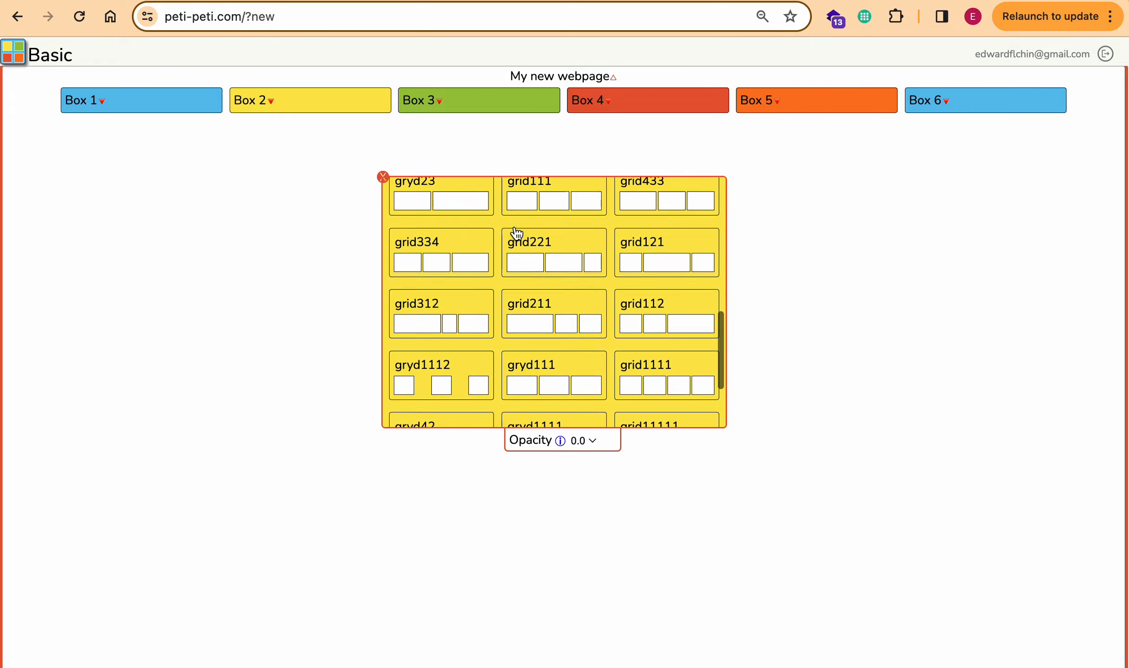
click(644, 240)
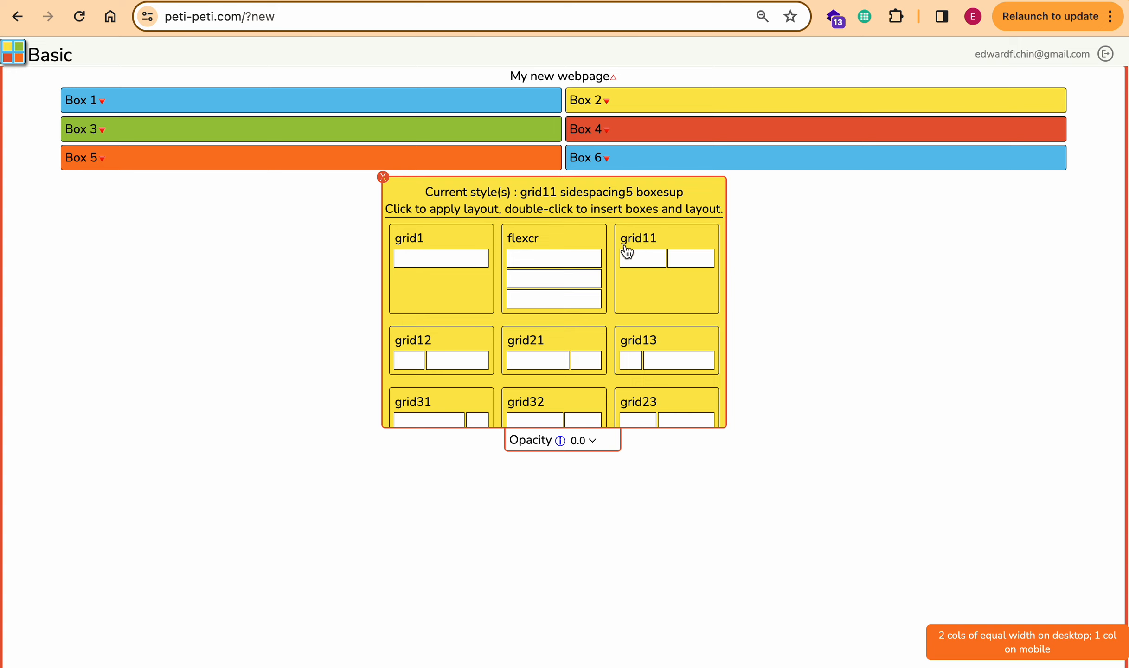
click(408, 346)
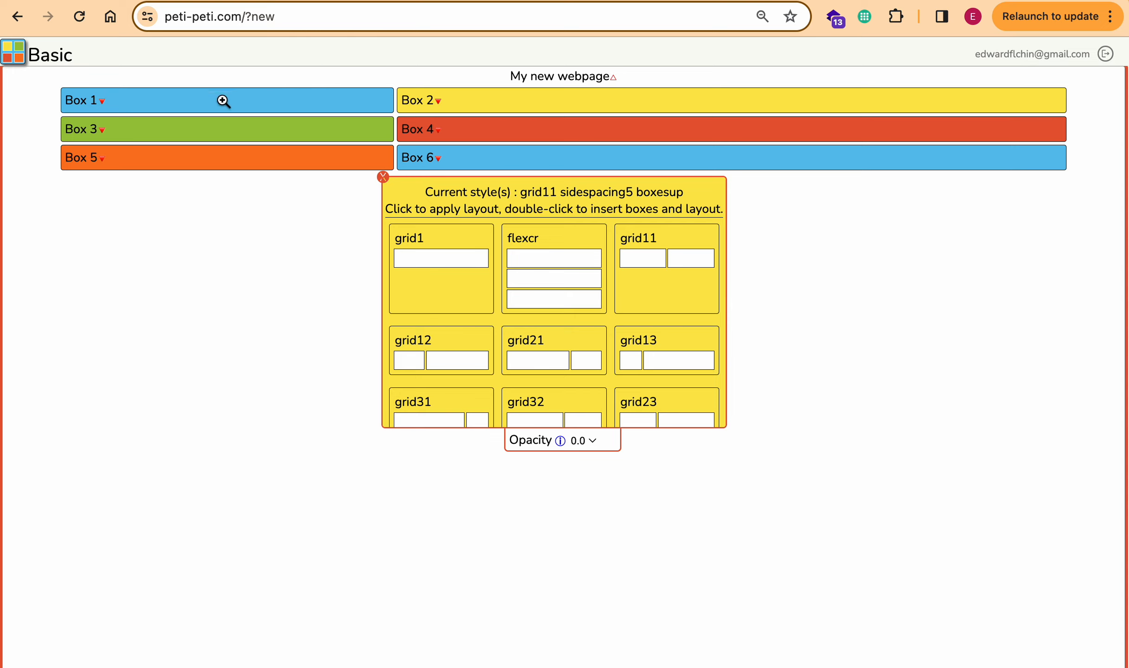
click(532, 342)
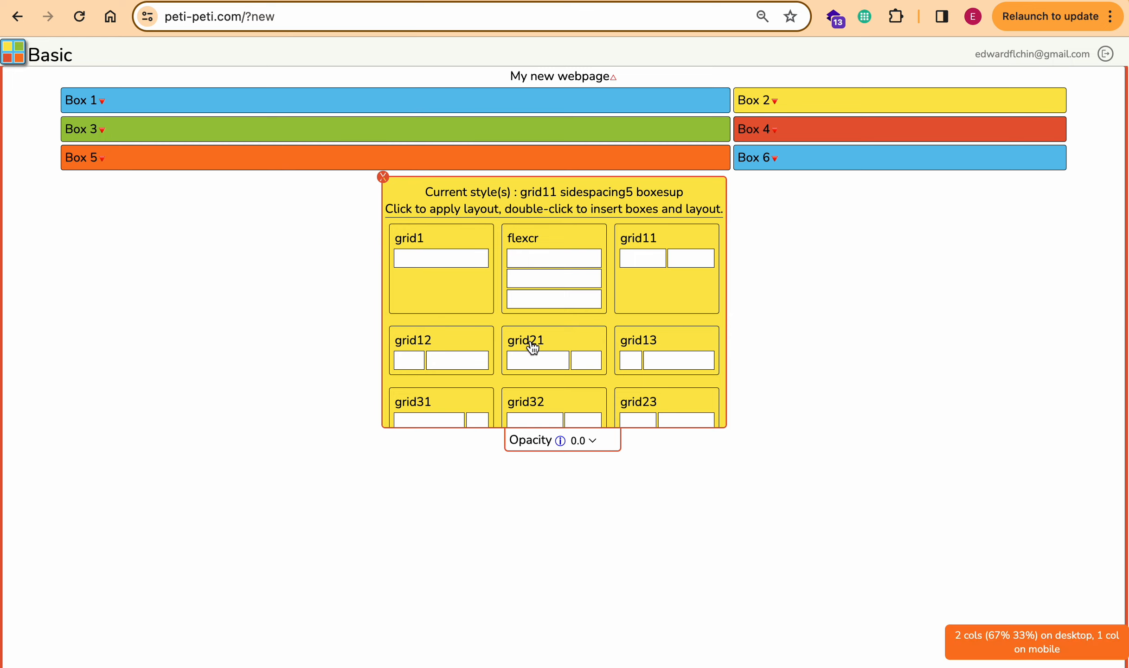
click(648, 347)
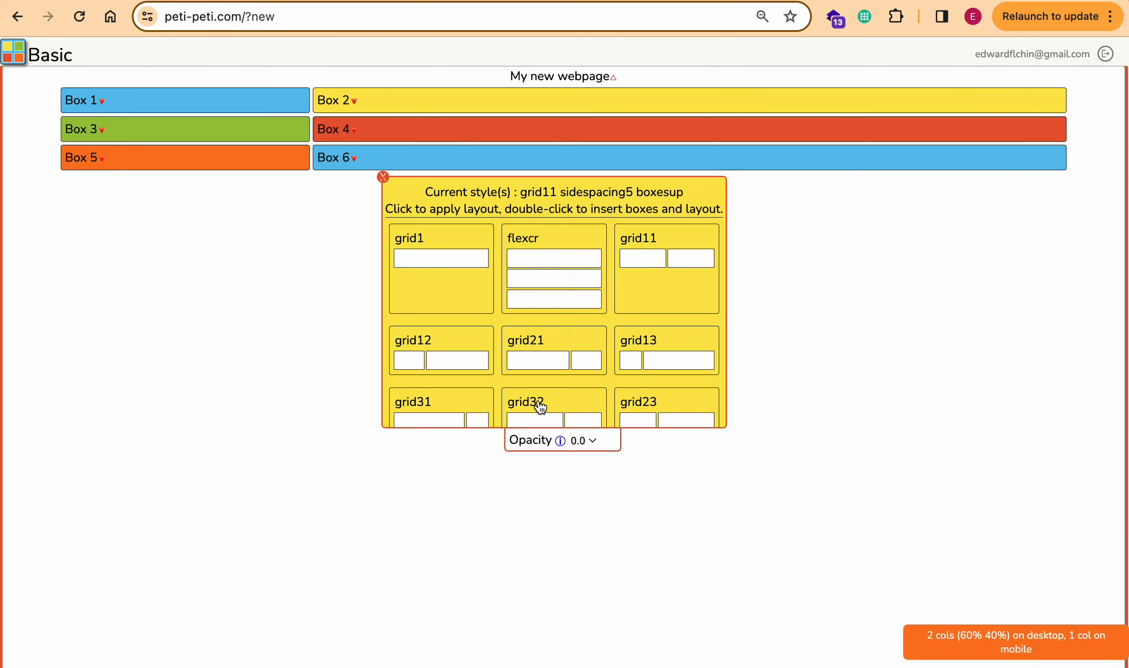
click(648, 408)
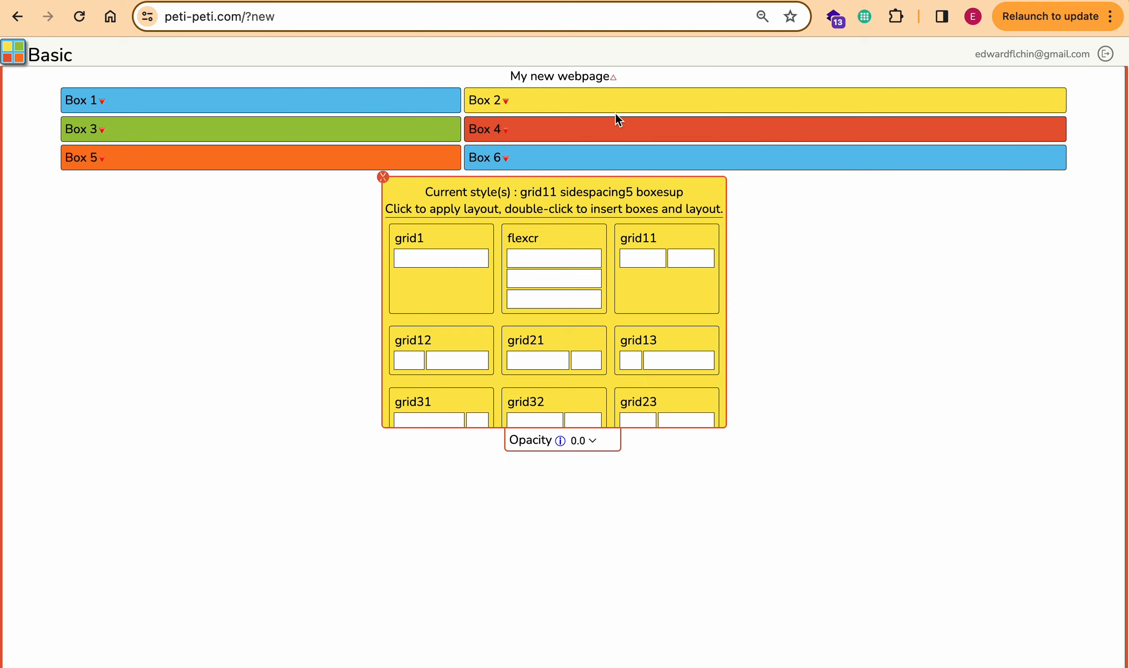
- Reselect the parent box through its My new webpage heading and apply the three-equal-column grid111 layout
click(530, 102)
click(466, 111)
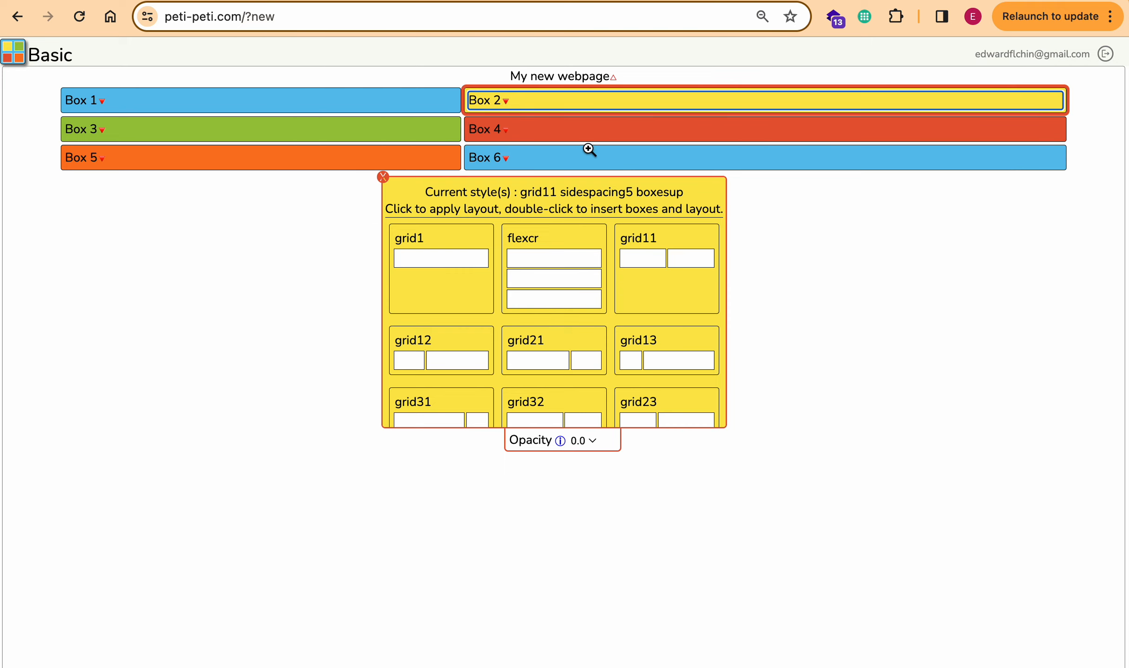
scroll(556, 367, down, 2)
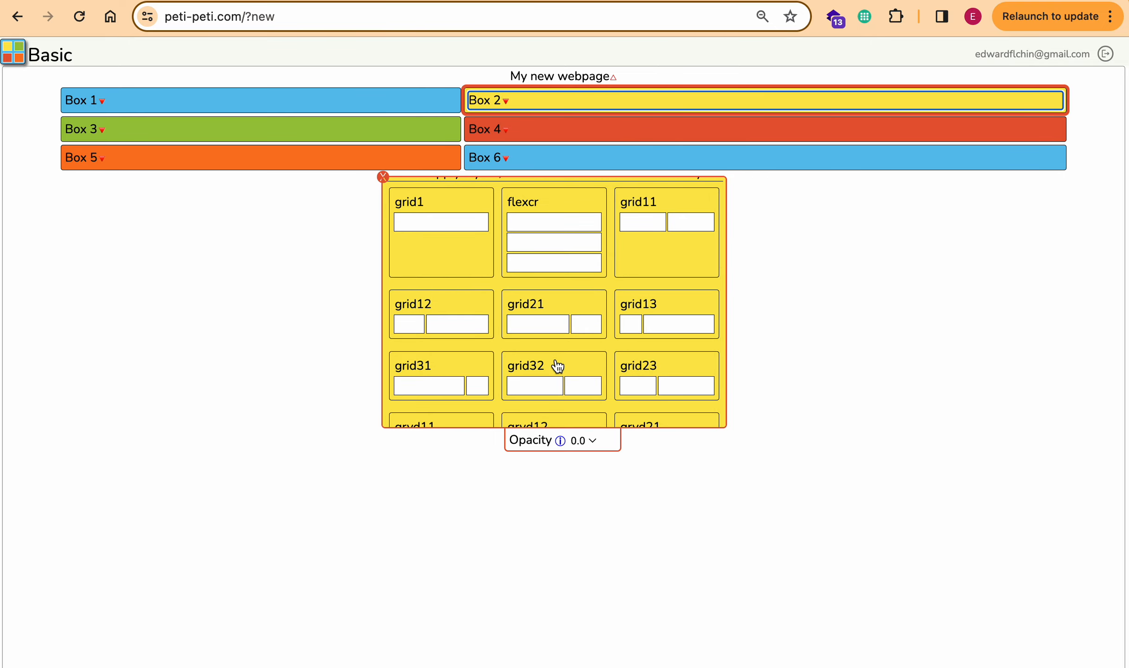
scroll(558, 367, down, 2)
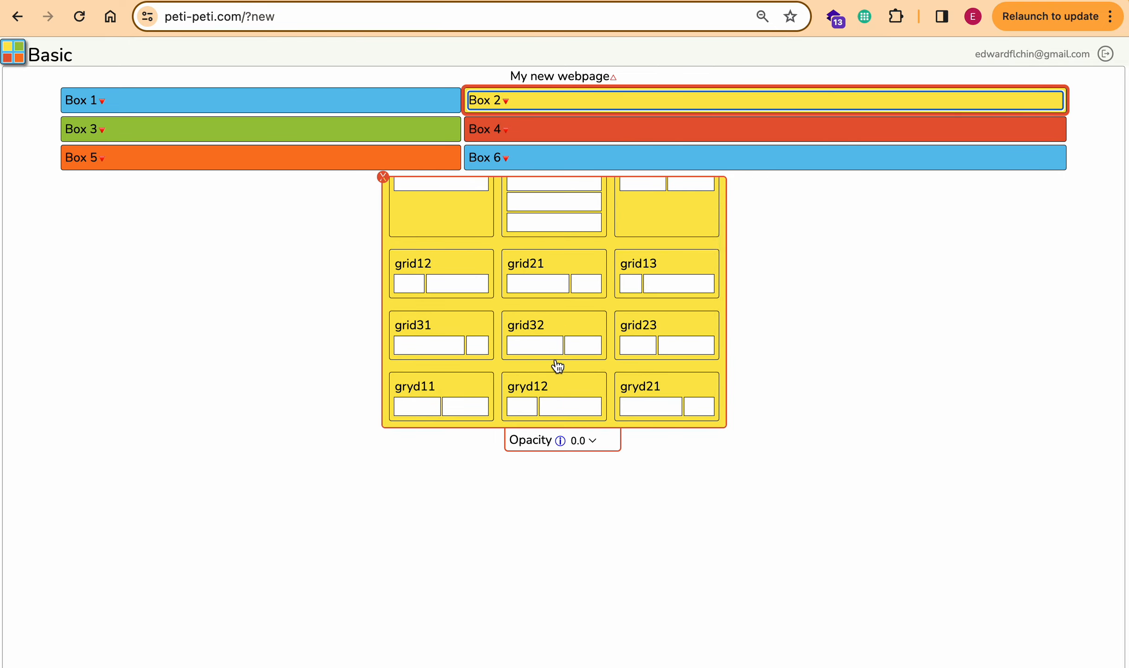
click(581, 76)
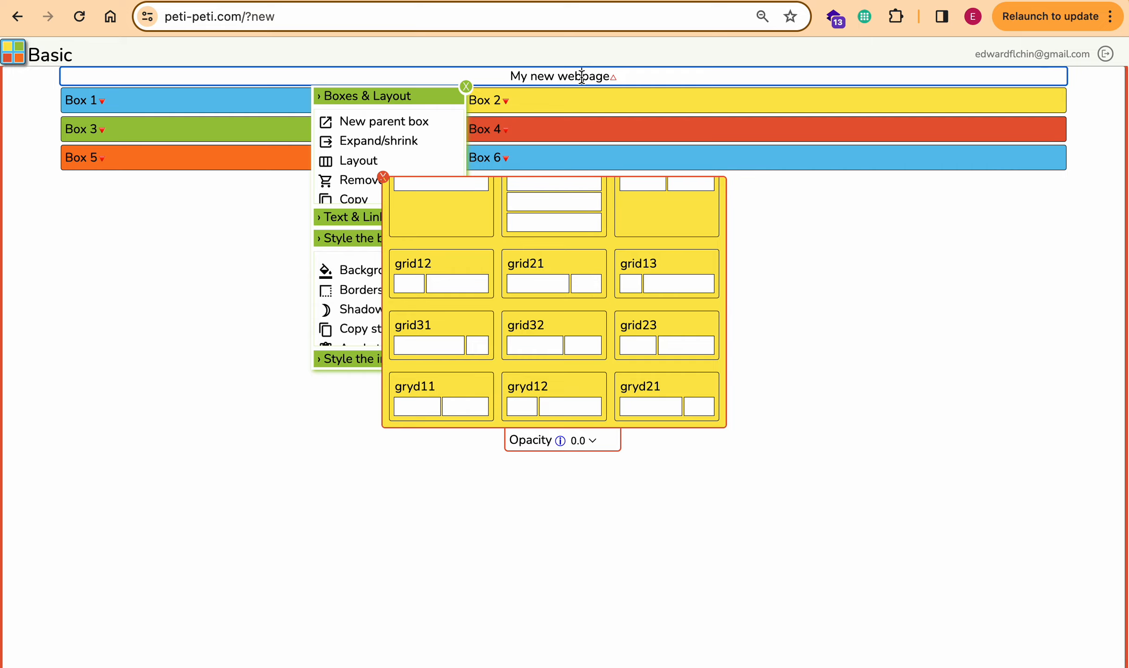
click(465, 85)
scroll(524, 262, down, 5)
scroll(524, 263, down, 2)
click(520, 337)
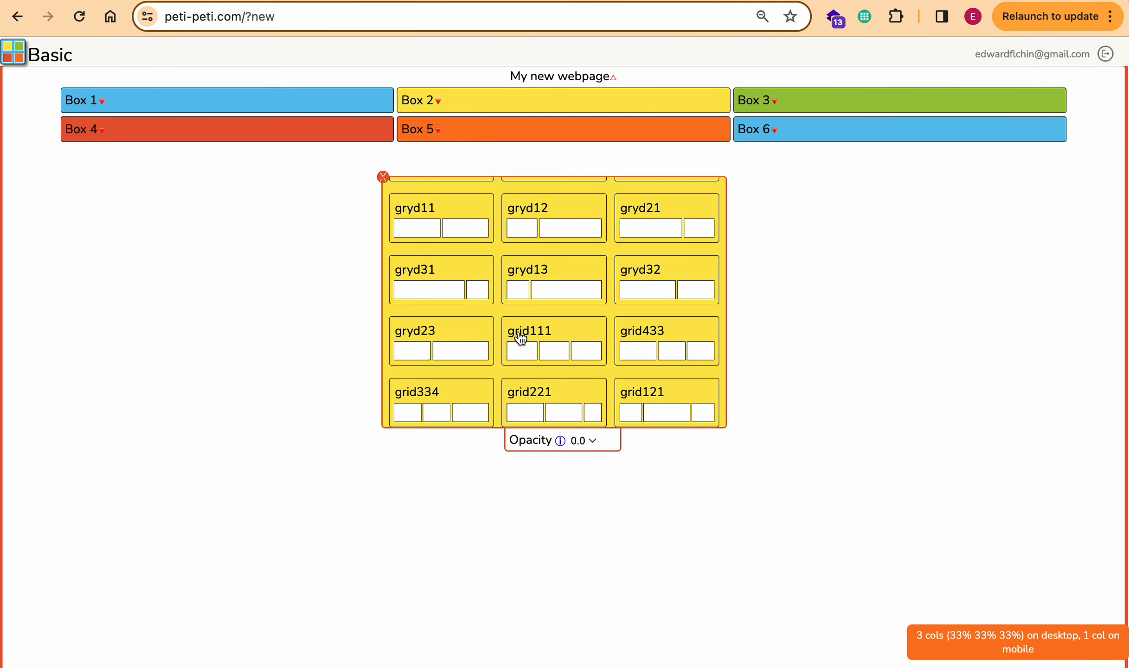
- Apply the grid221 layout to the parent box for columns of 40%, 40% and 20%
click(554, 76)
click(465, 86)
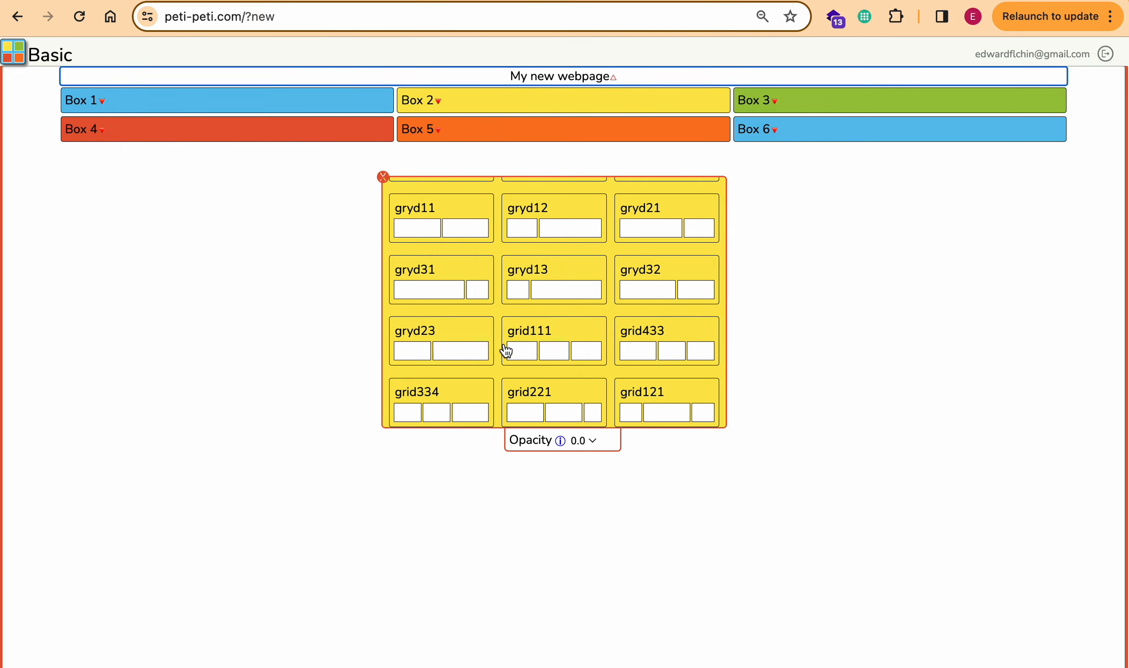
scroll(509, 354, down, 2)
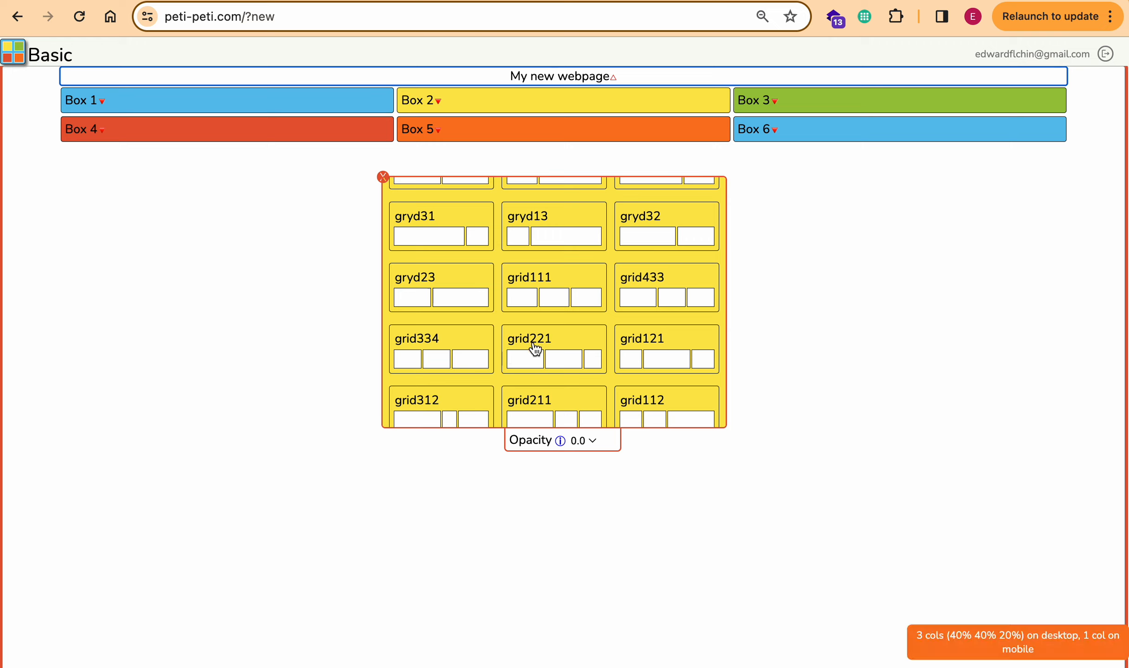
click(536, 349)
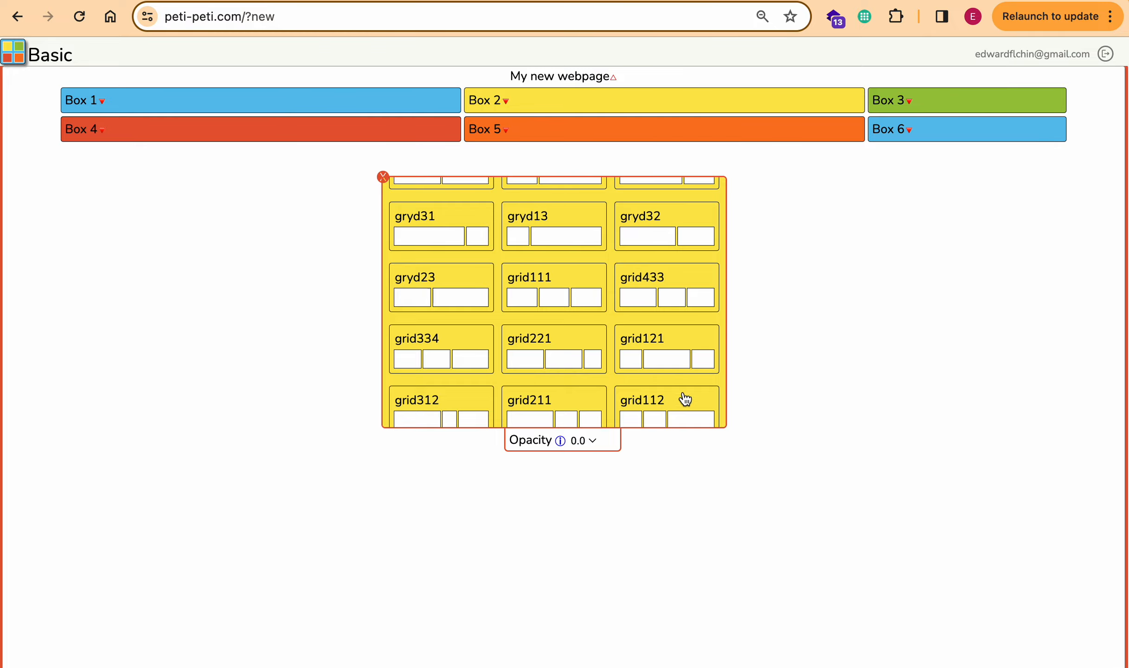
- Apply the three-column grid112 layout to the parent box and close the layout choices
click(650, 409)
scroll(560, 359, down, 3)
scroll(560, 358, down, 5)
scroll(559, 358, up, 1)
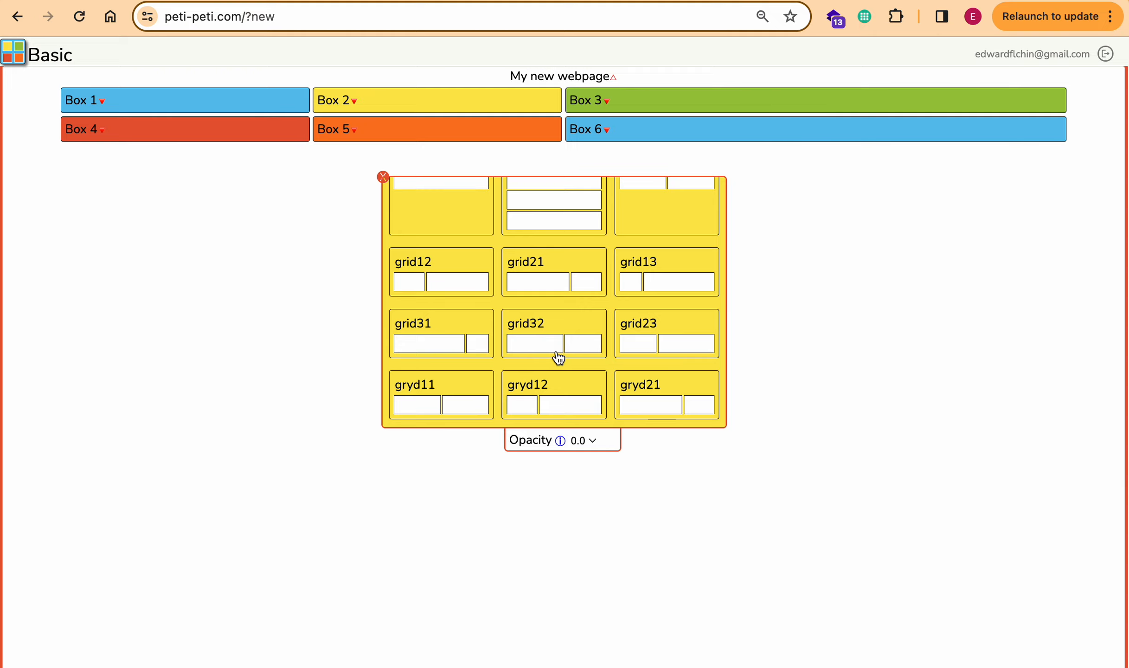
click(384, 180)
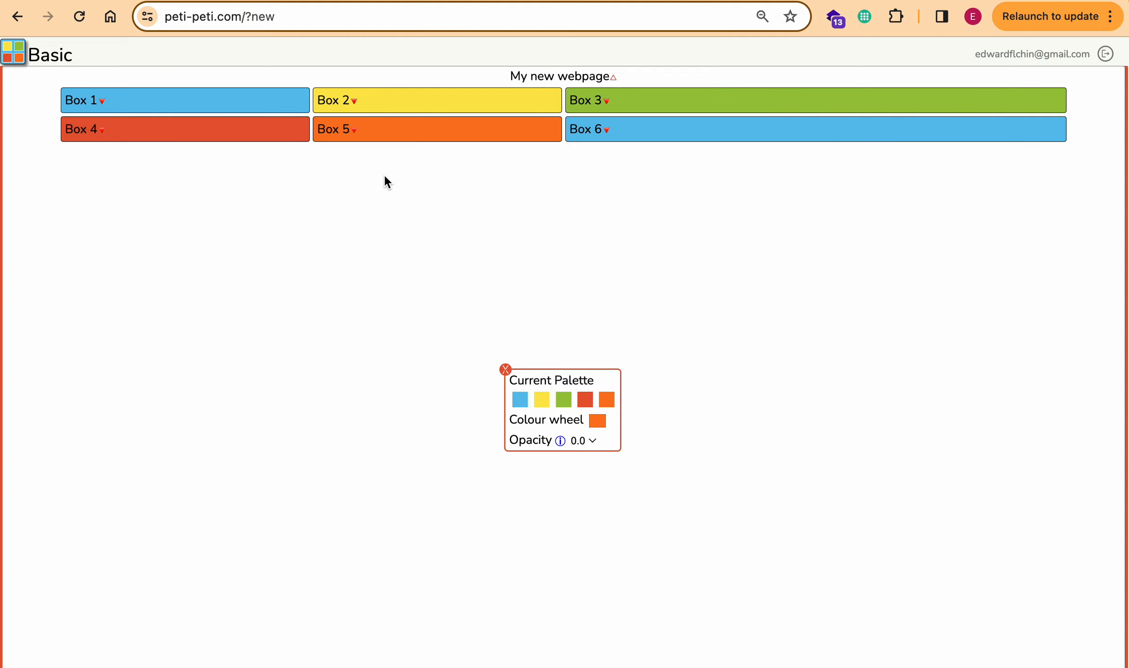
- Show the two boxes inside Box 3 and try the grid12 and grid21 layouts on them, settling on grid13
click(596, 100)
click(568, 110)
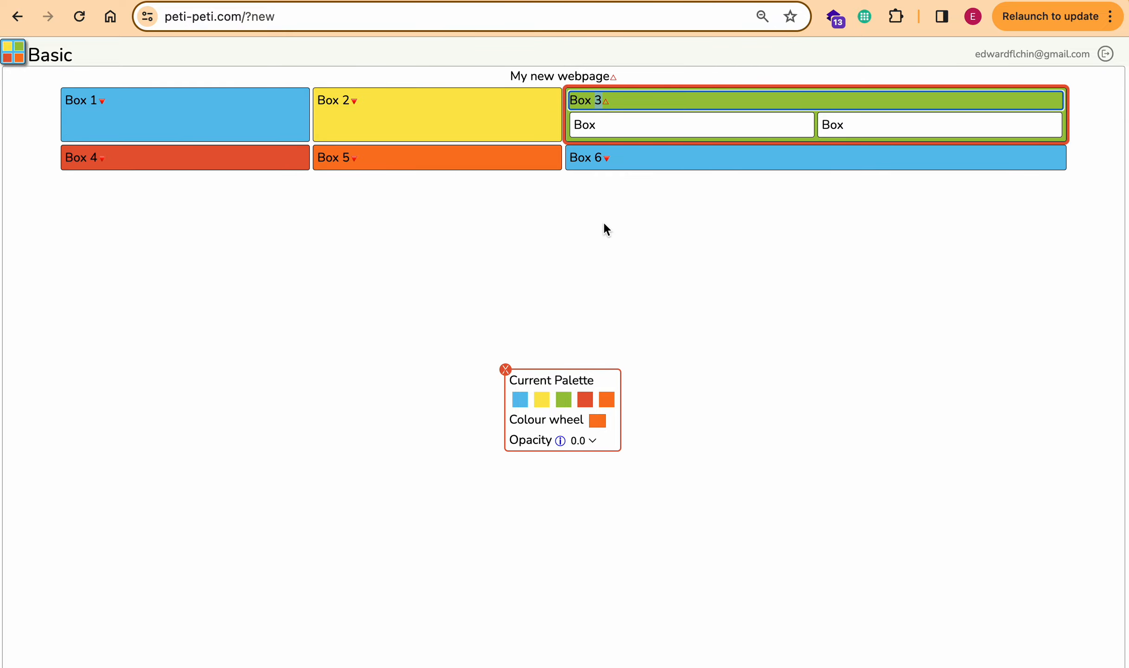
click(637, 100)
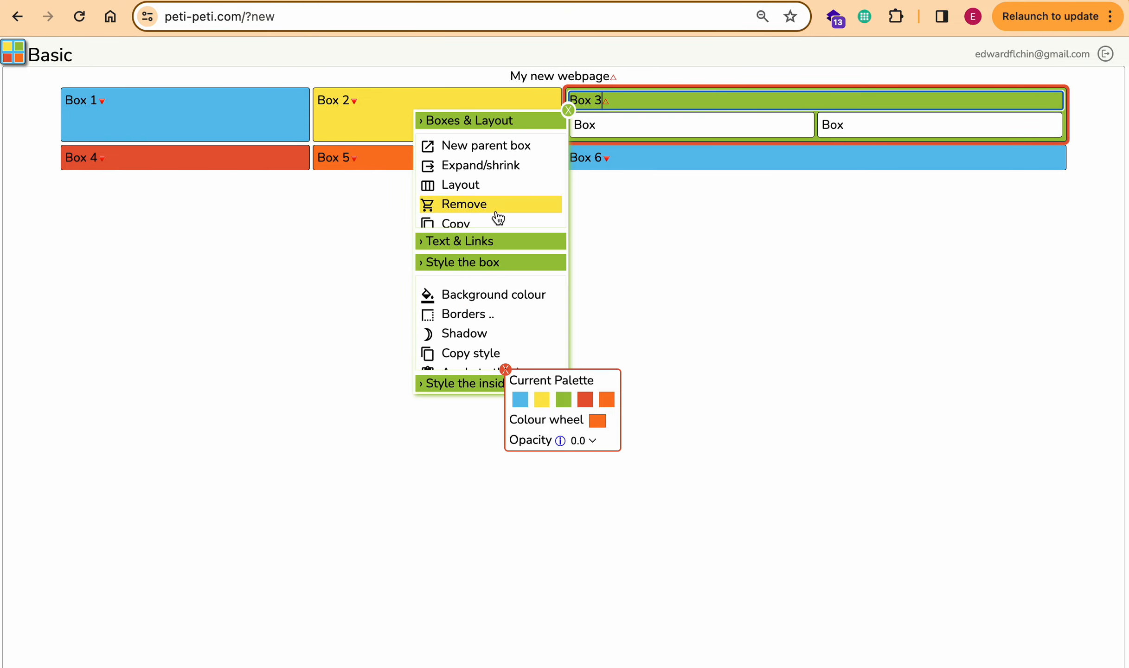
click(480, 195)
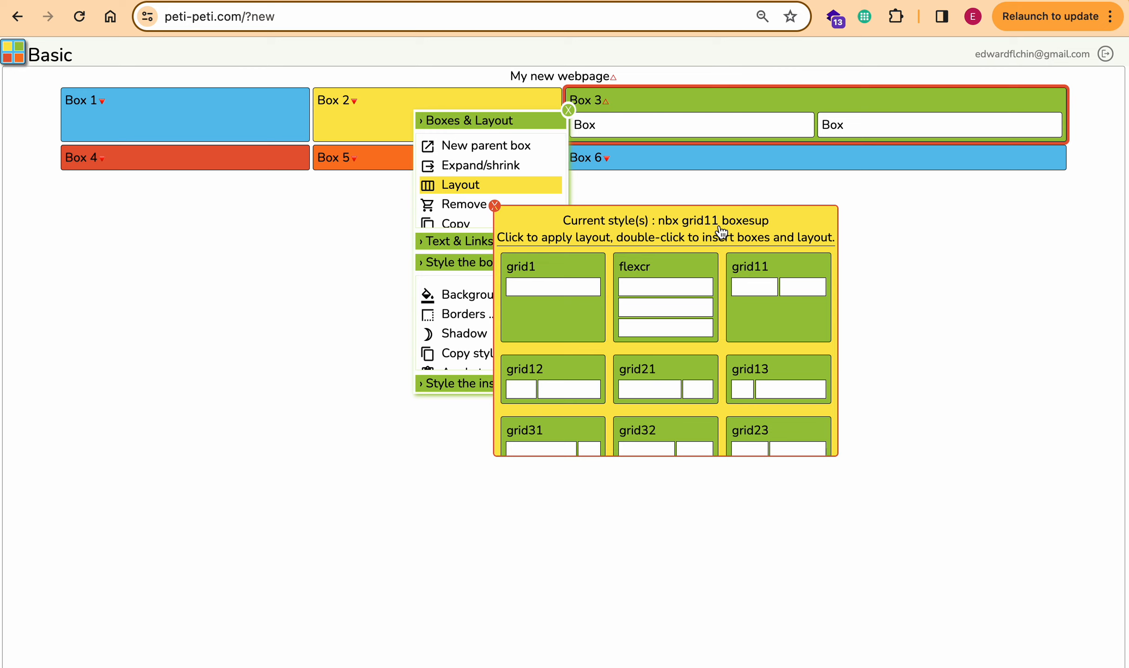
click(527, 371)
click(656, 378)
click(745, 379)
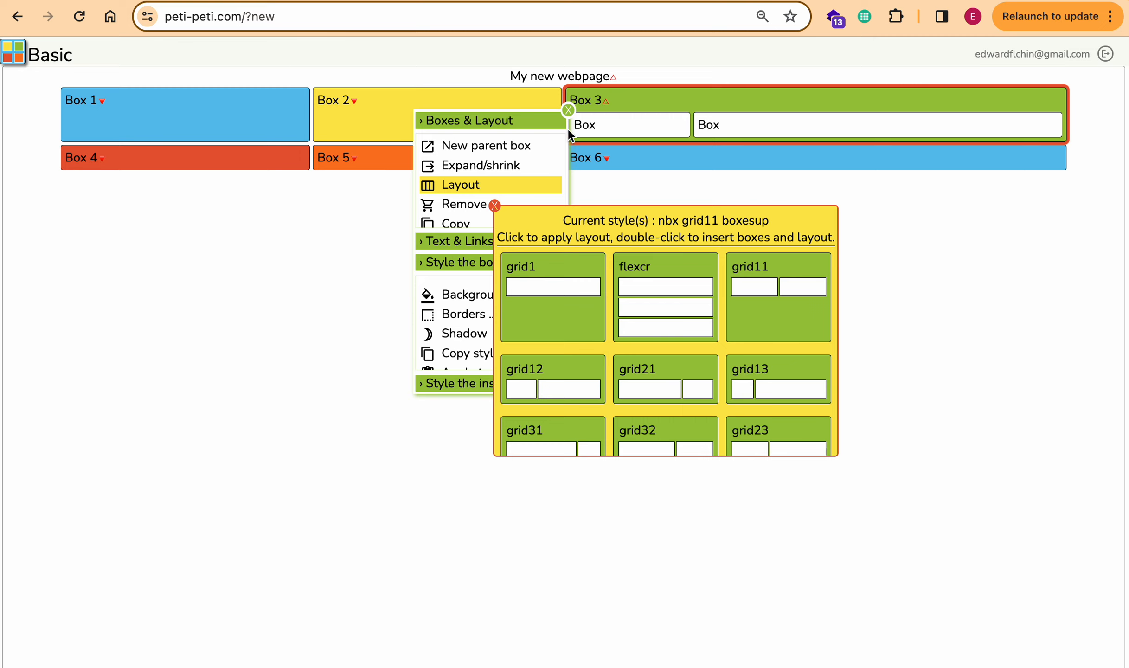
click(568, 110)
click(495, 205)
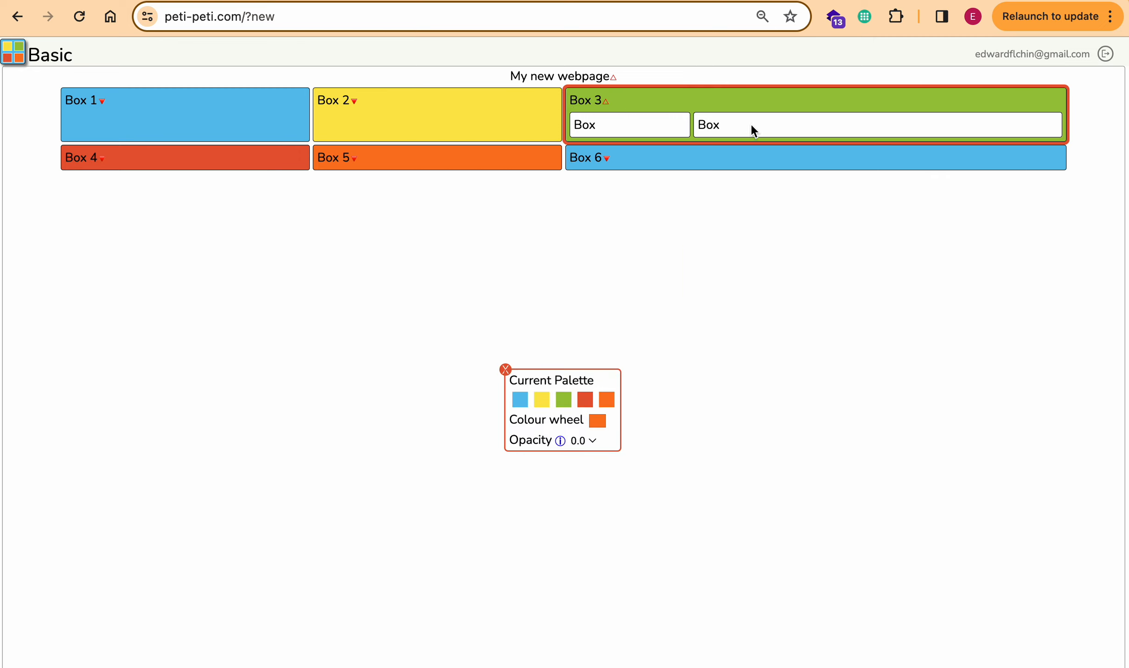
- Close the options of Box 3 and the floating colour palette
click(584, 105)
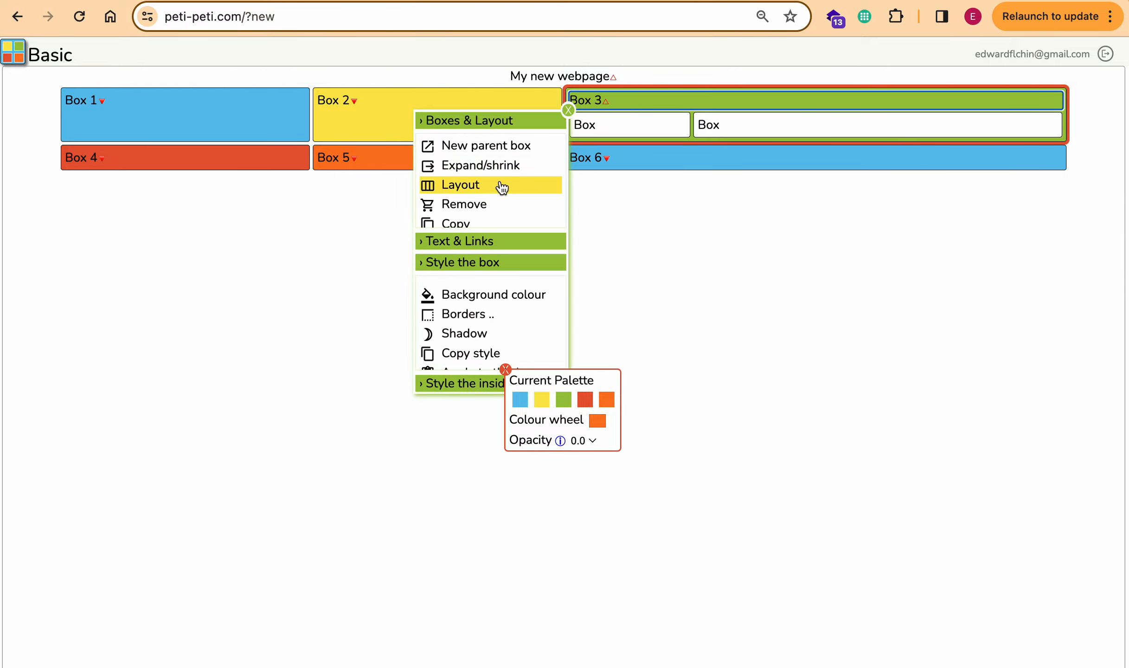
click(568, 110)
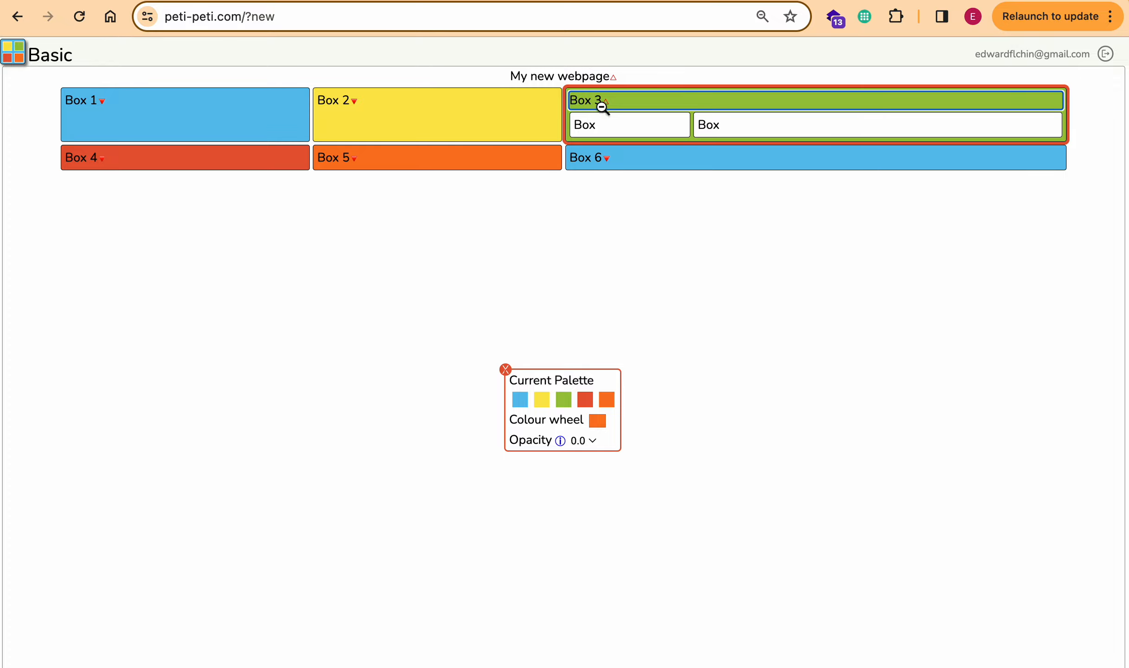
click(506, 369)
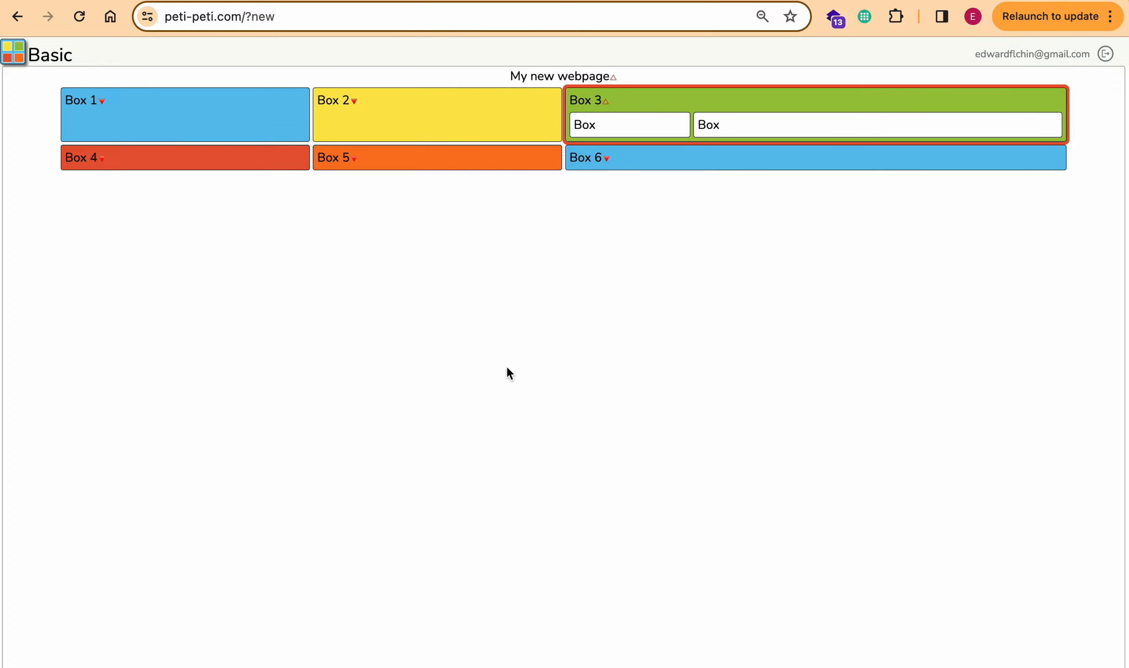
- Apply the grid13 layout to Box 6 for columns of 25% and 75%, and close the layout choices
click(589, 160)
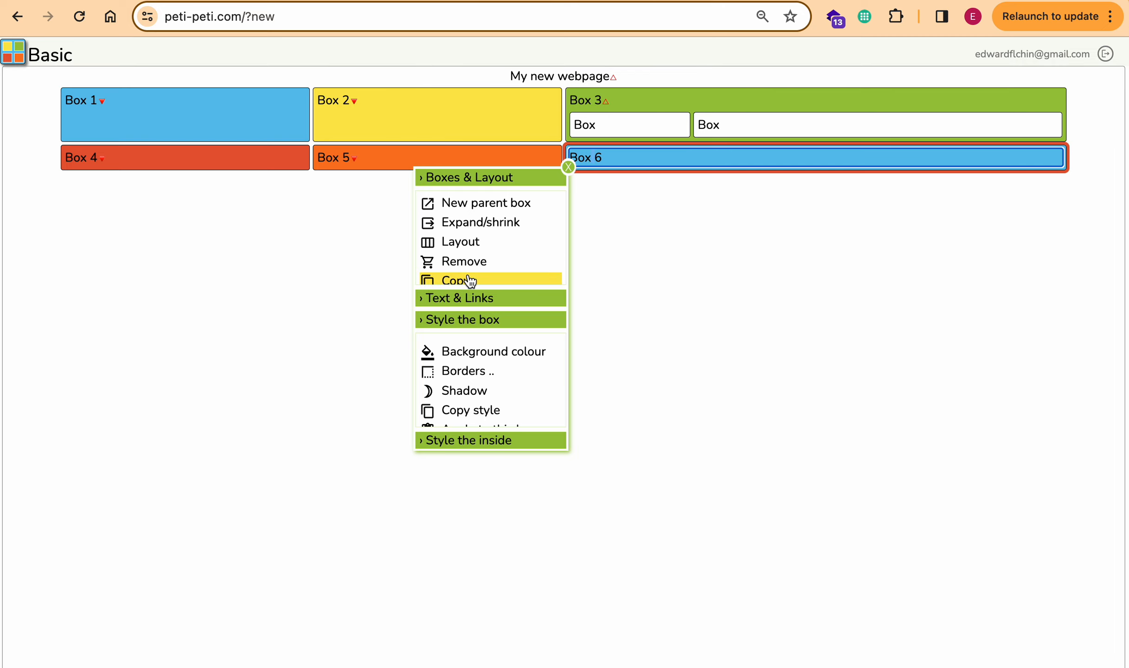
click(467, 241)
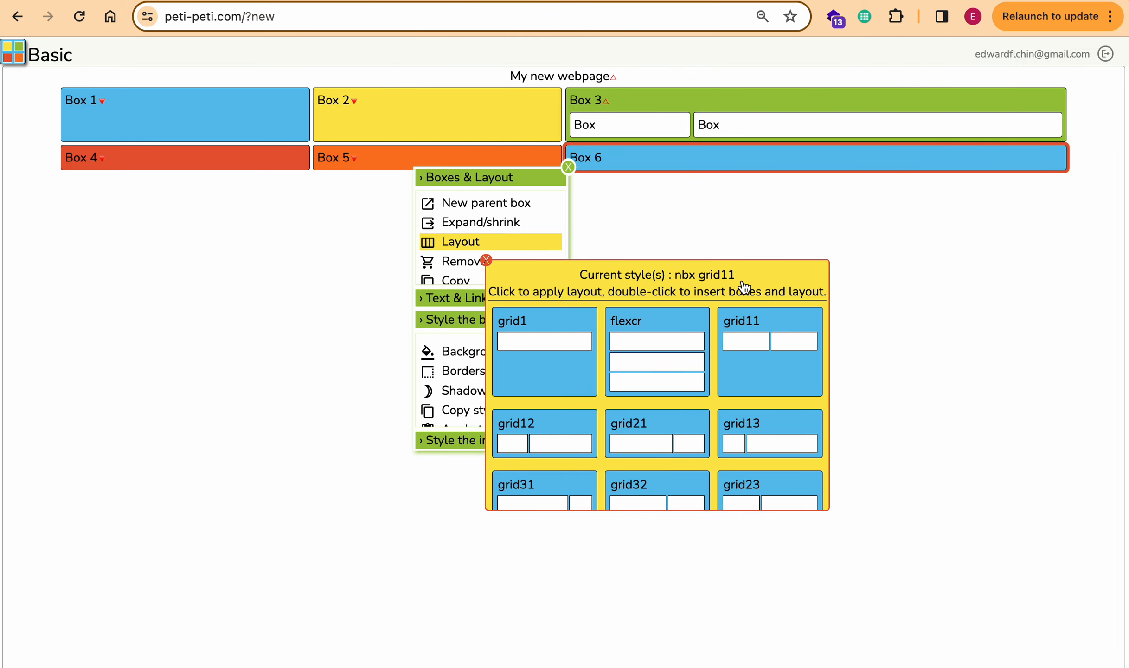
scroll(755, 388, down, 3)
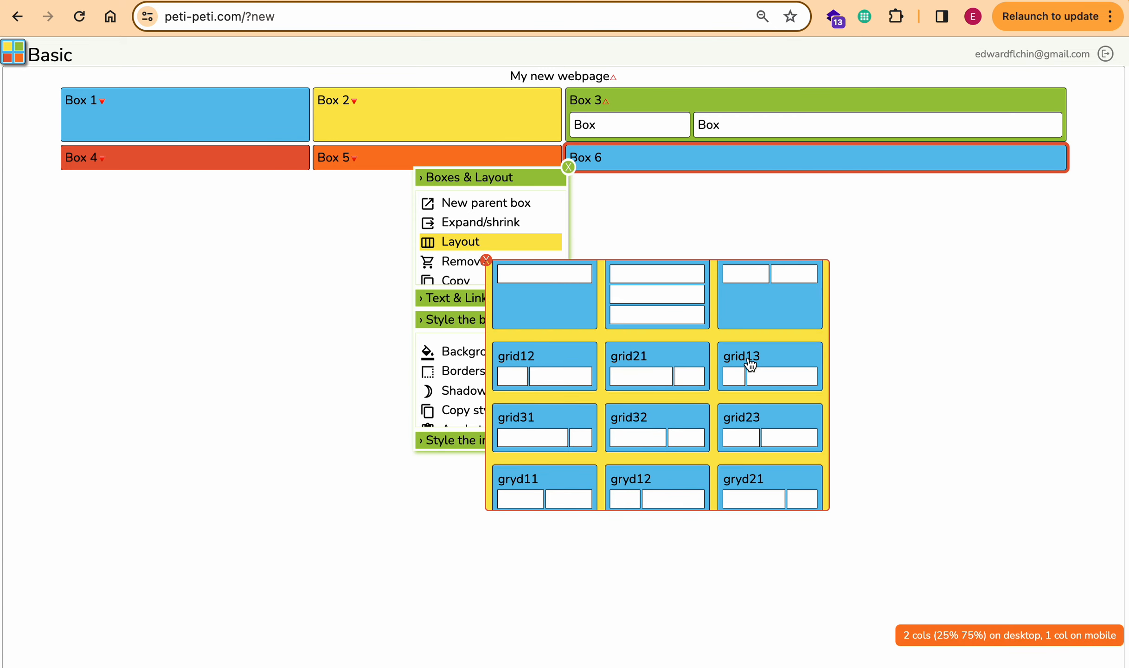
click(486, 260)
click(568, 165)
- Add a box inside Box 6 and another alongside it, labelling each one B
click(589, 163)
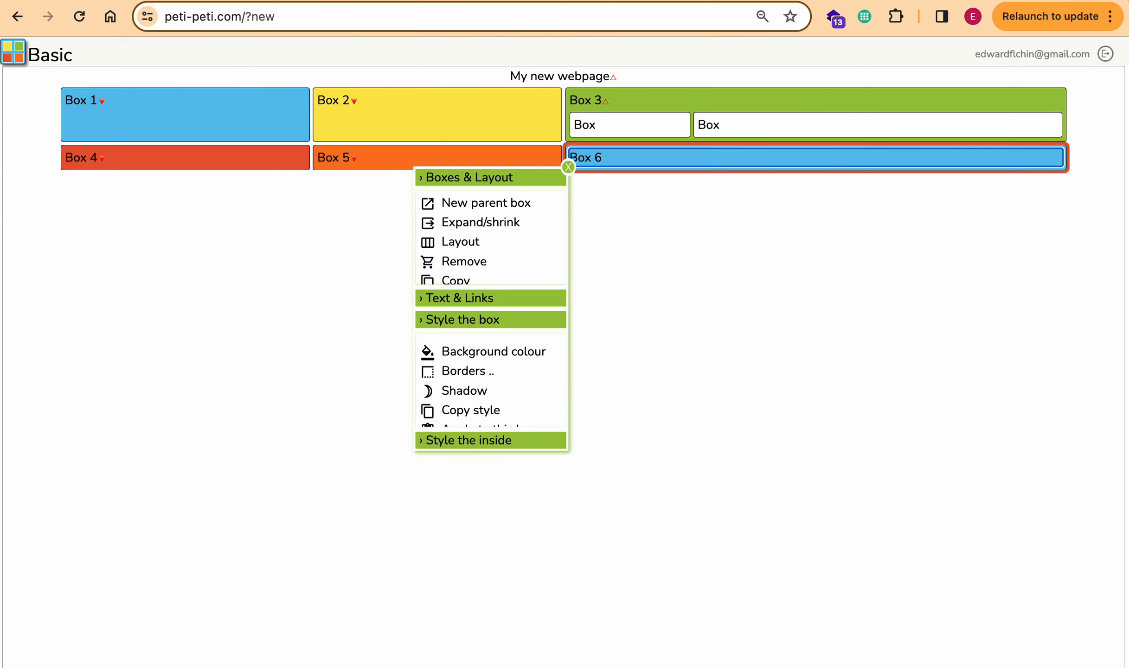
scroll(505, 222, up, 2)
click(502, 211)
text(B)
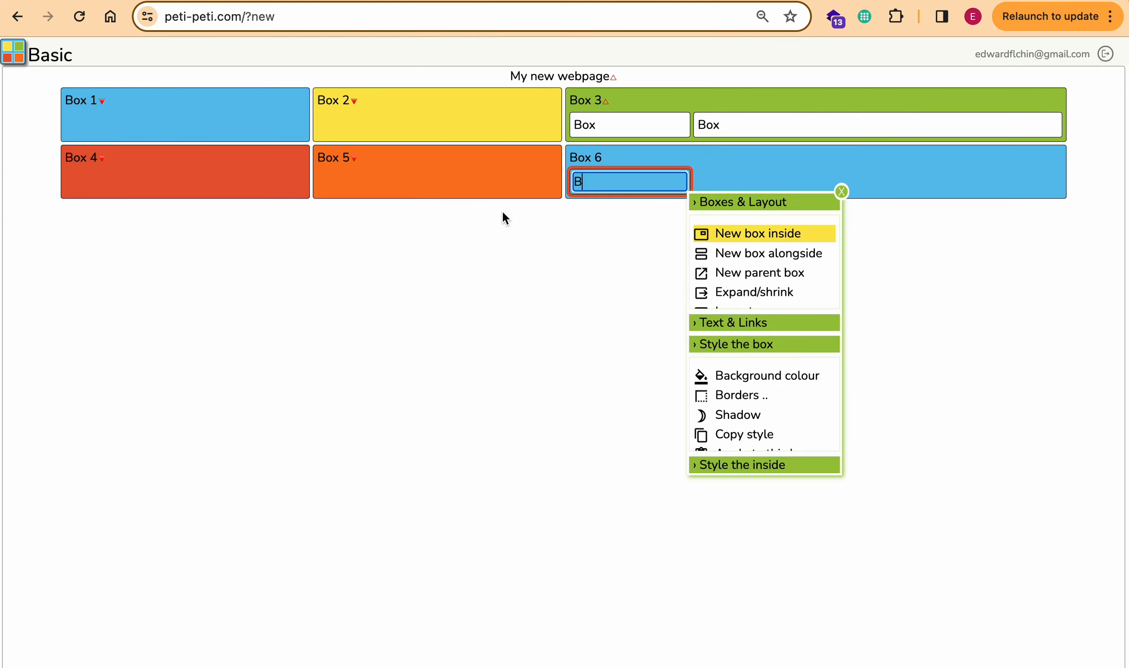
click(741, 259)
text(B)
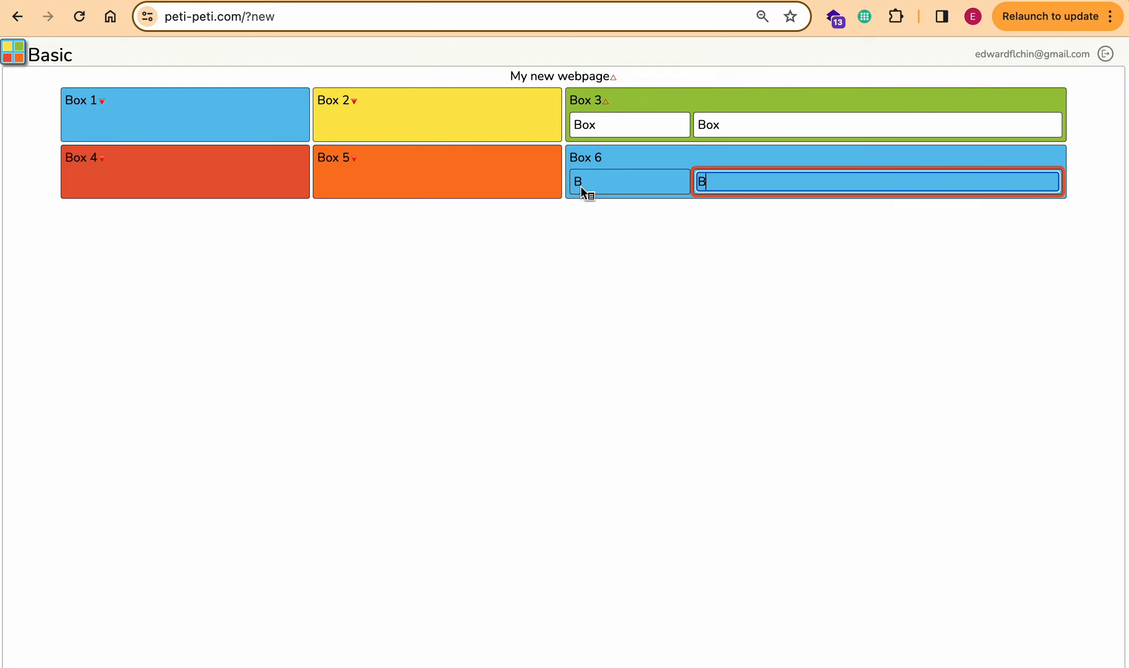
- Insert boxes inside Box 5 together with the three-column grid221 layout of 40%, 40% and 20%, and close the layout choices
double_click(336, 160)
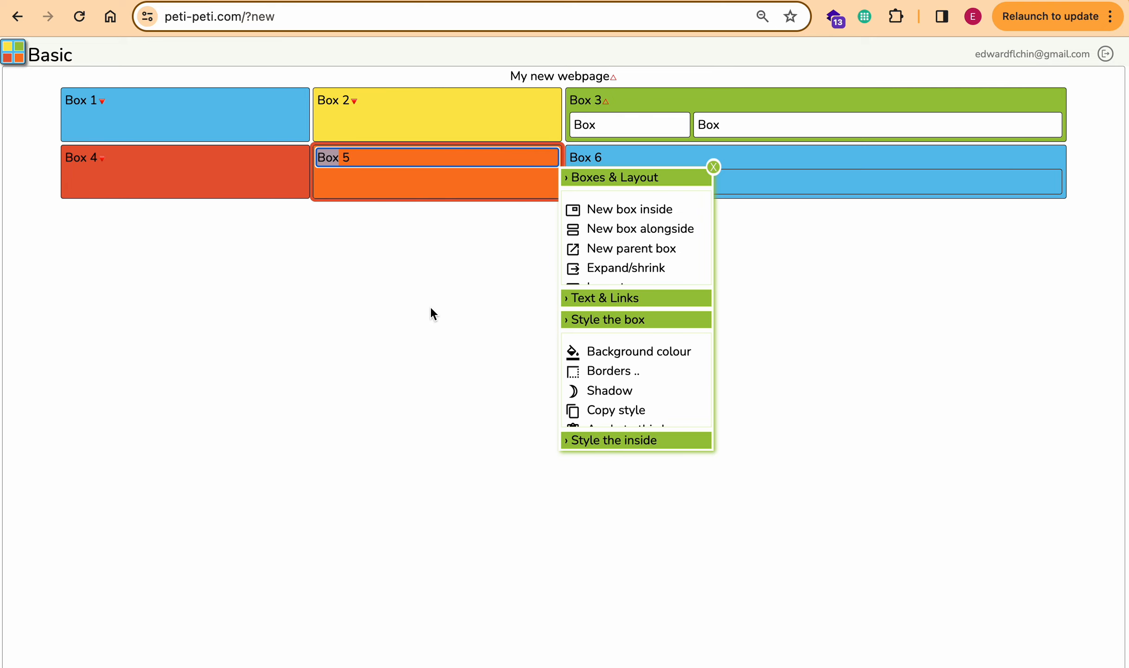
scroll(648, 254, down, 2)
click(613, 247)
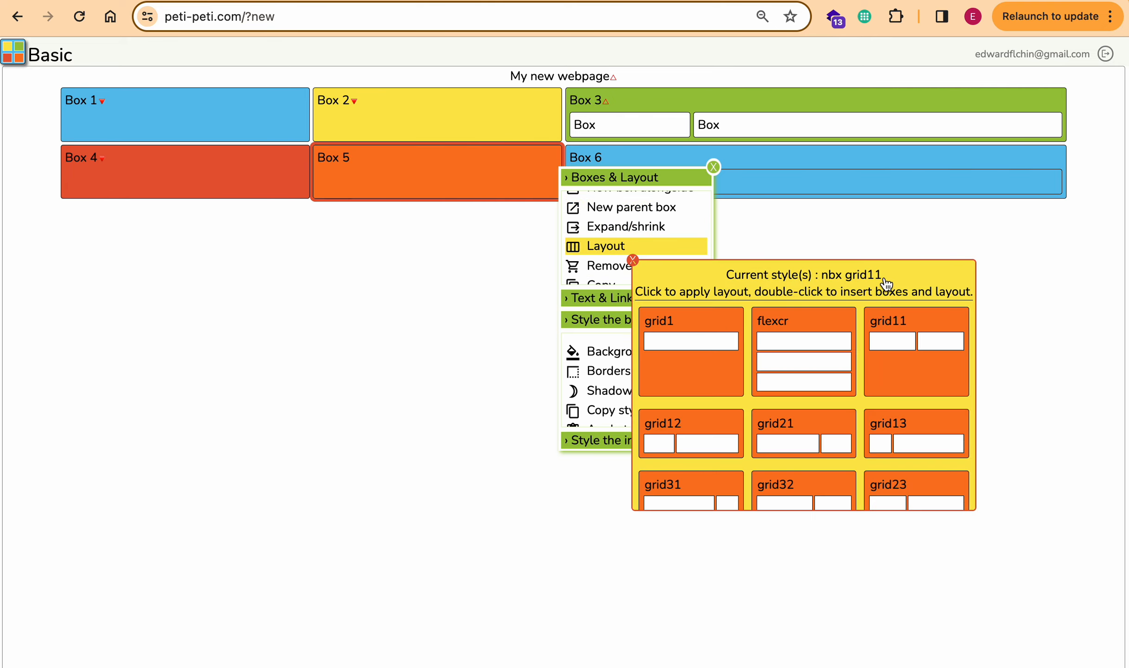
scroll(794, 422, down, 3)
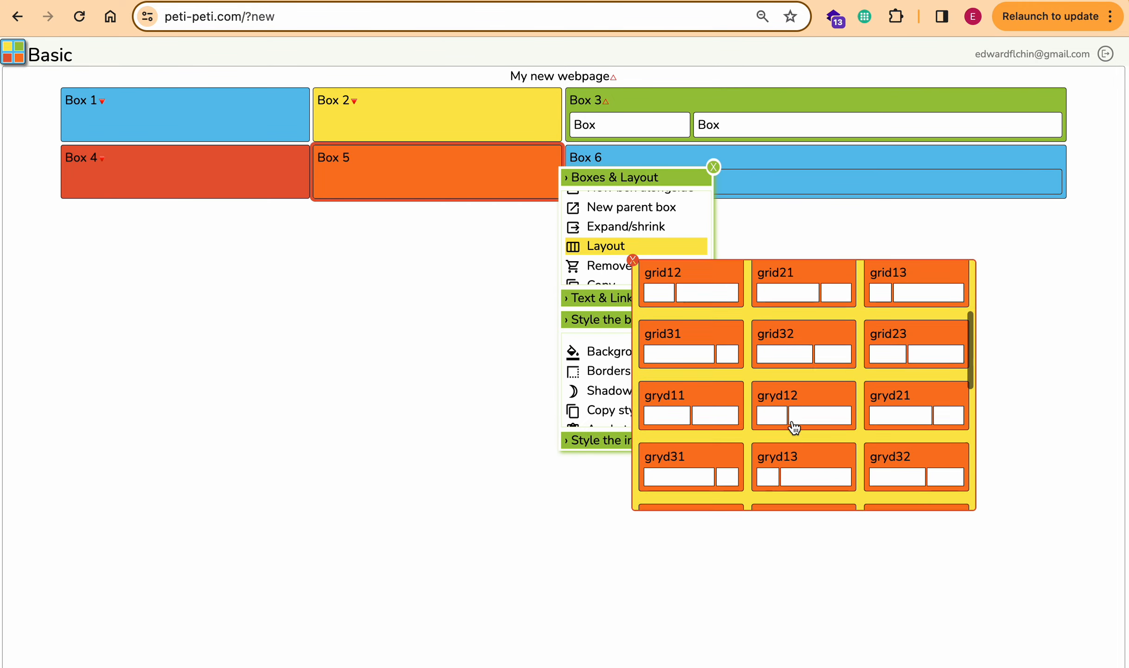
scroll(794, 427, down, 3)
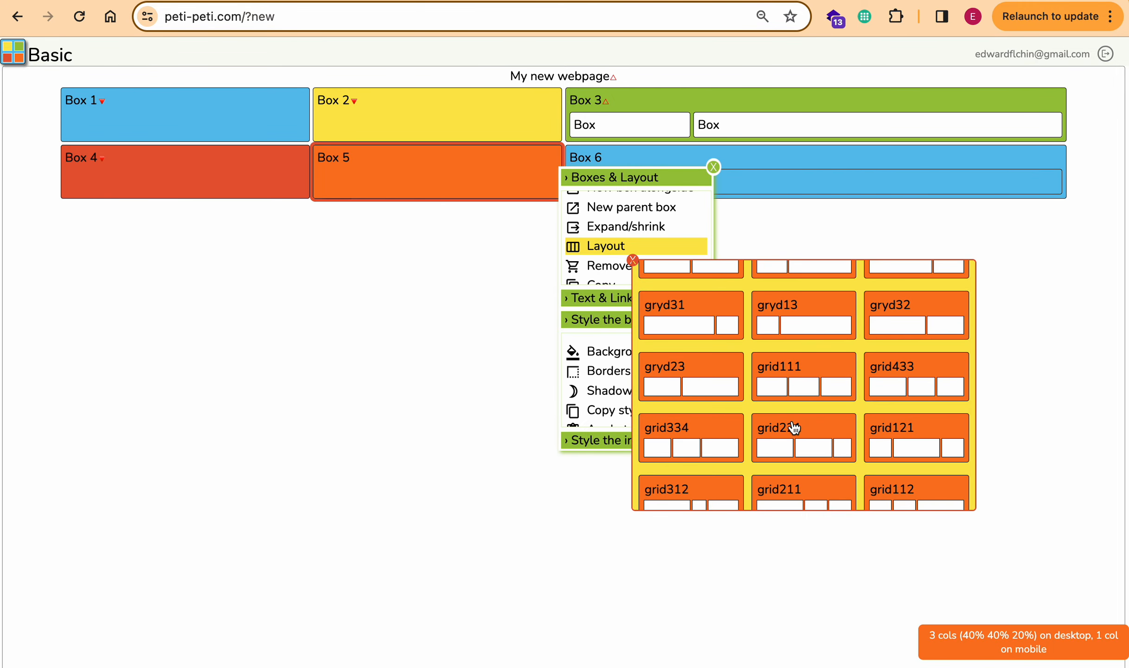
scroll(796, 445, down, 1)
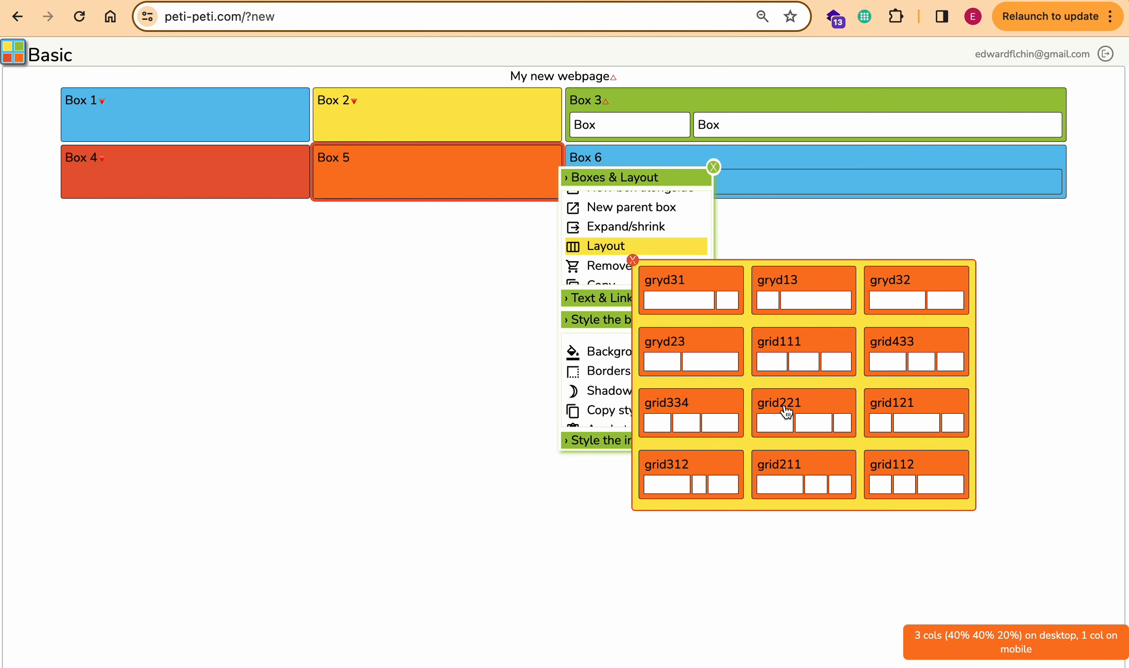
double_click(787, 412)
click(714, 167)
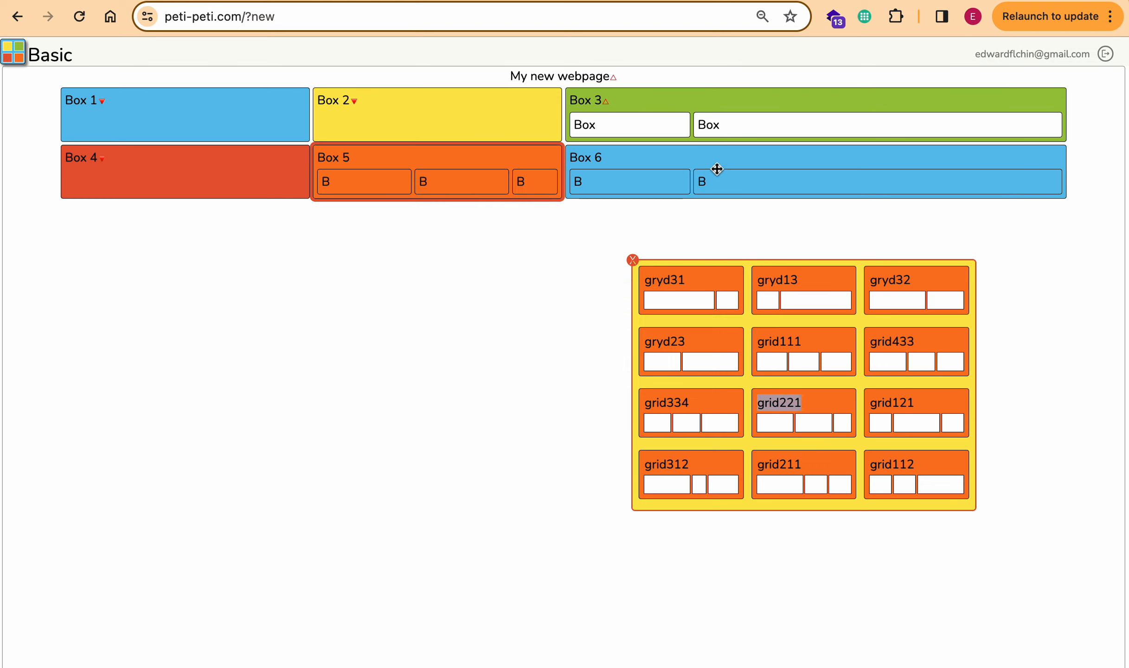
click(633, 260)
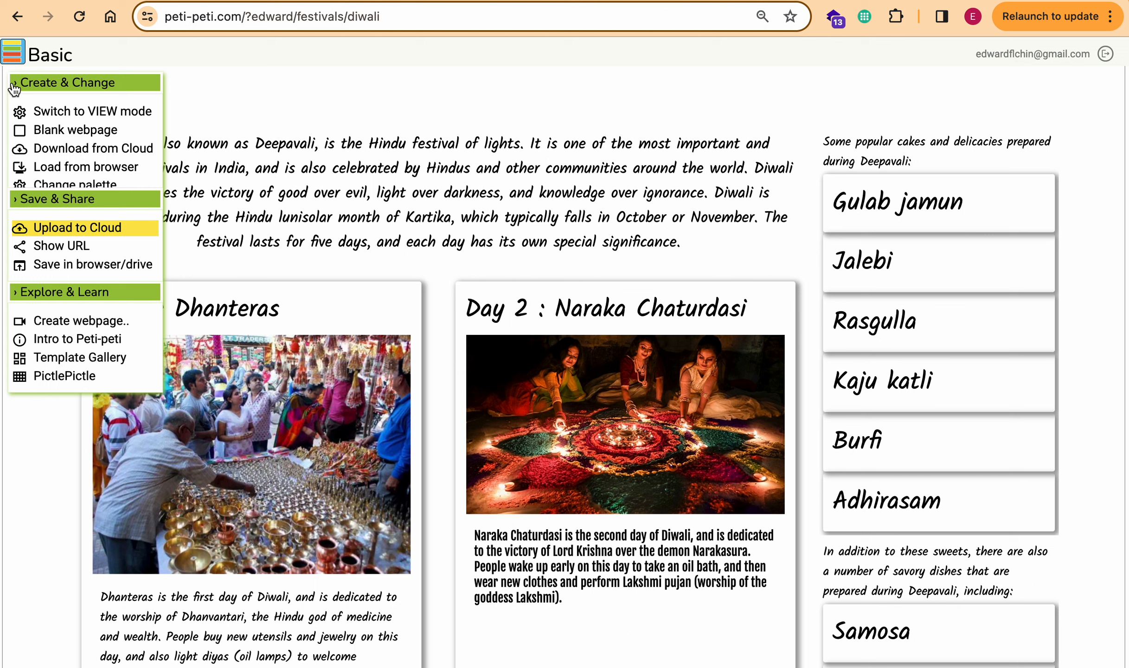
- Switch the Diwali festival page to edit mode and select the box with the Diwali title
click(13, 52)
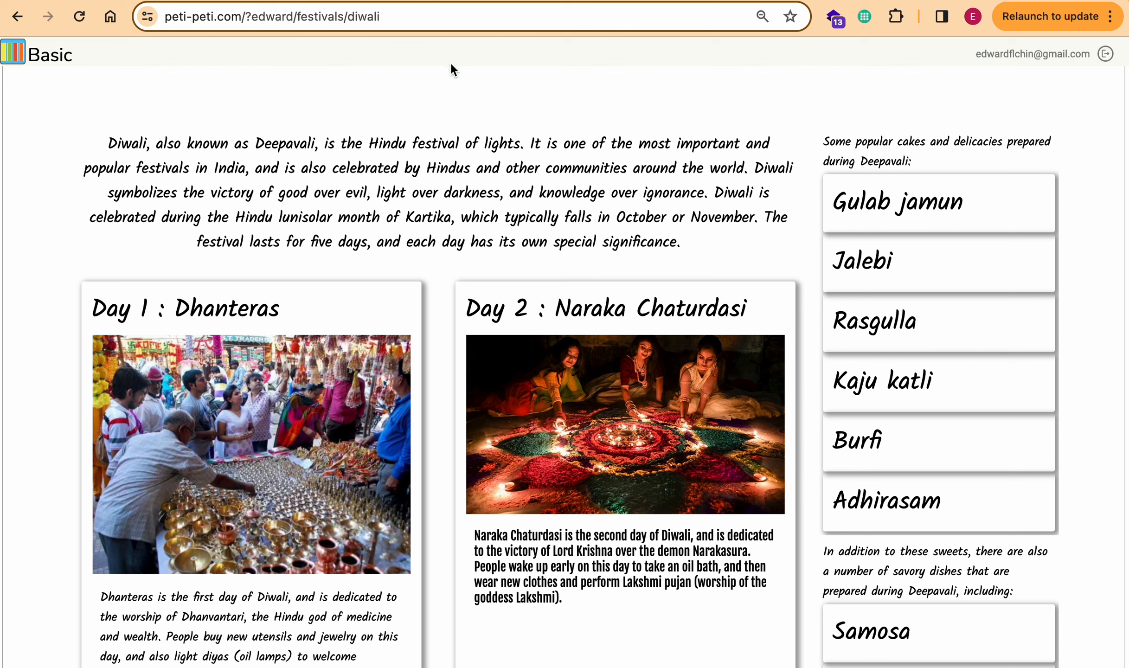
scroll(421, 244, down, 15)
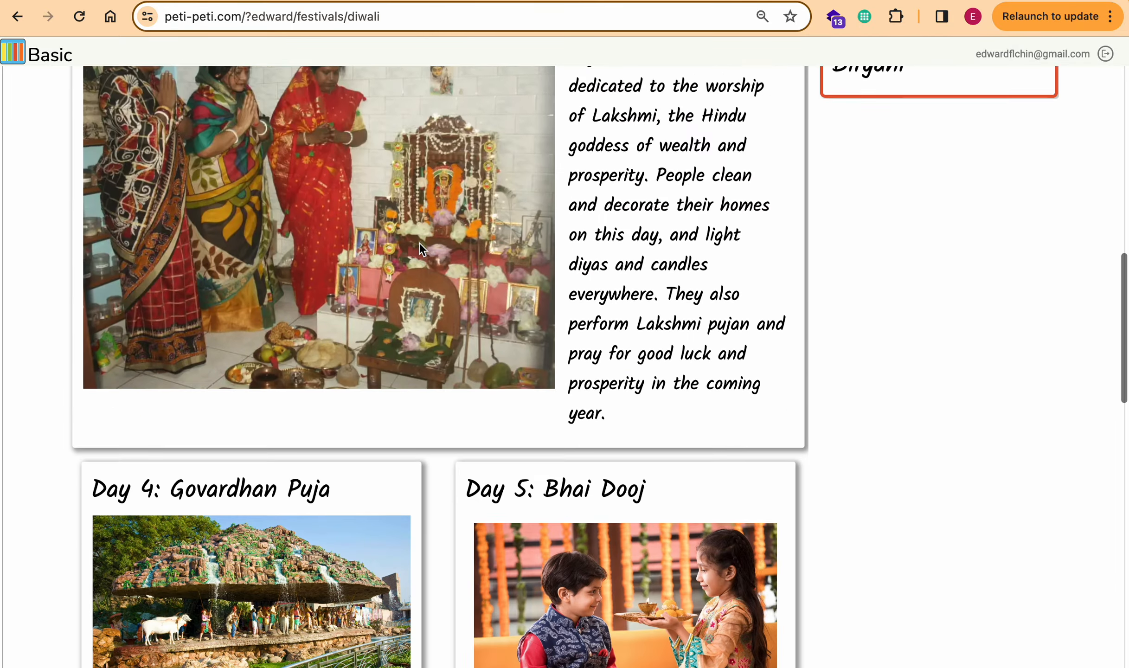
scroll(419, 243, up, 15)
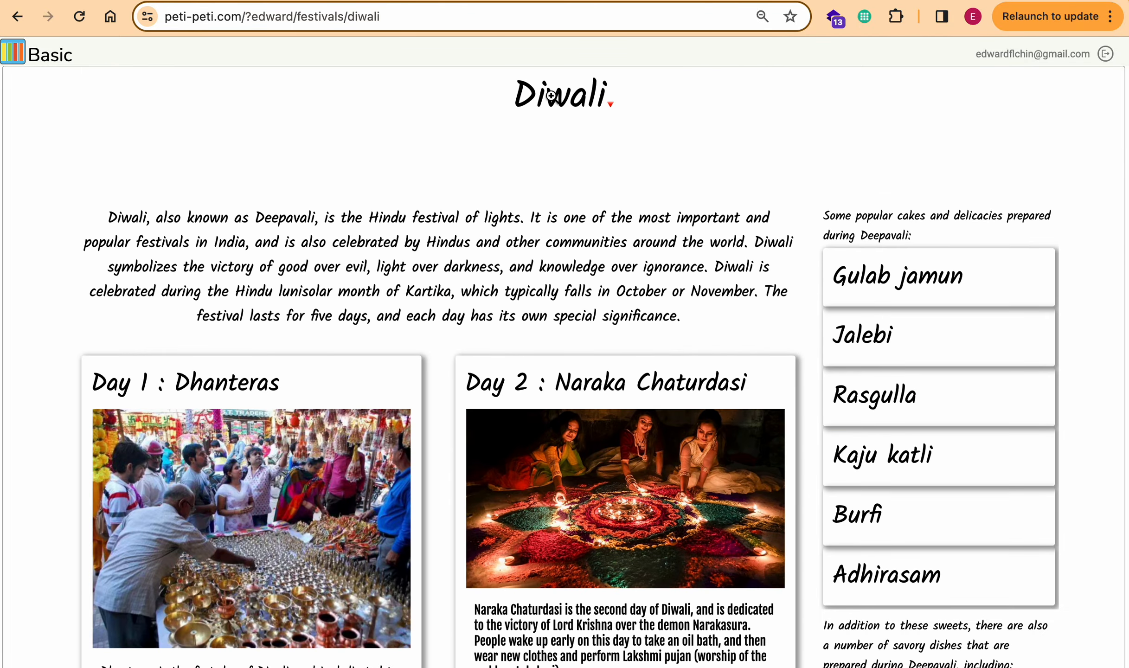
click(548, 99)
click(21, 55)
click(70, 109)
click(577, 93)
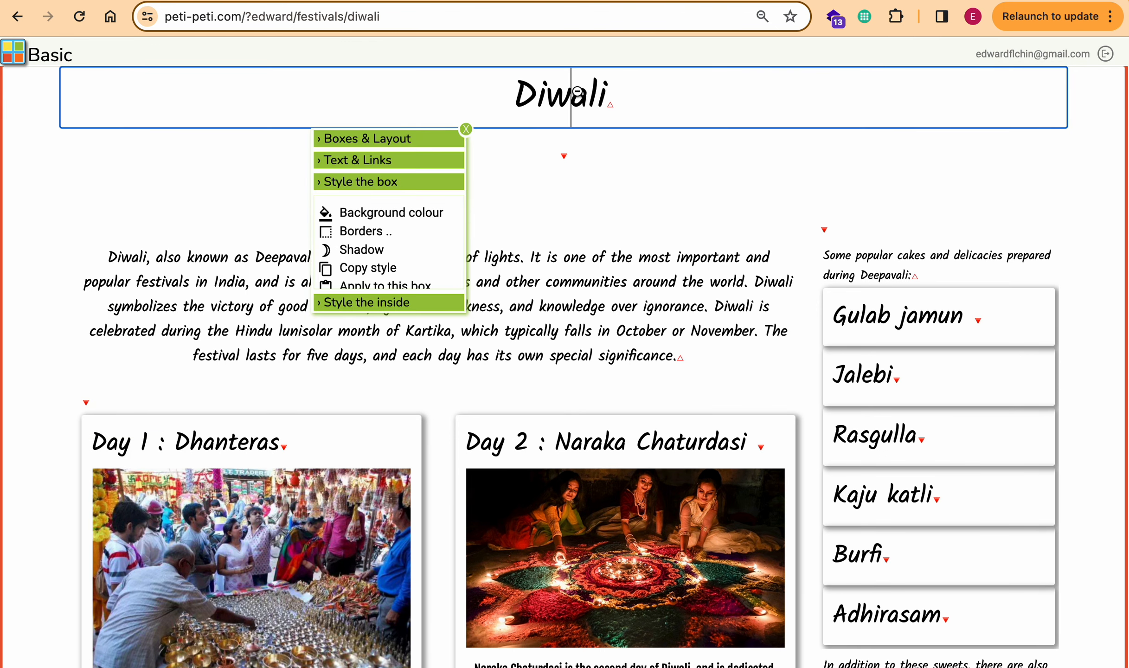
click(466, 129)
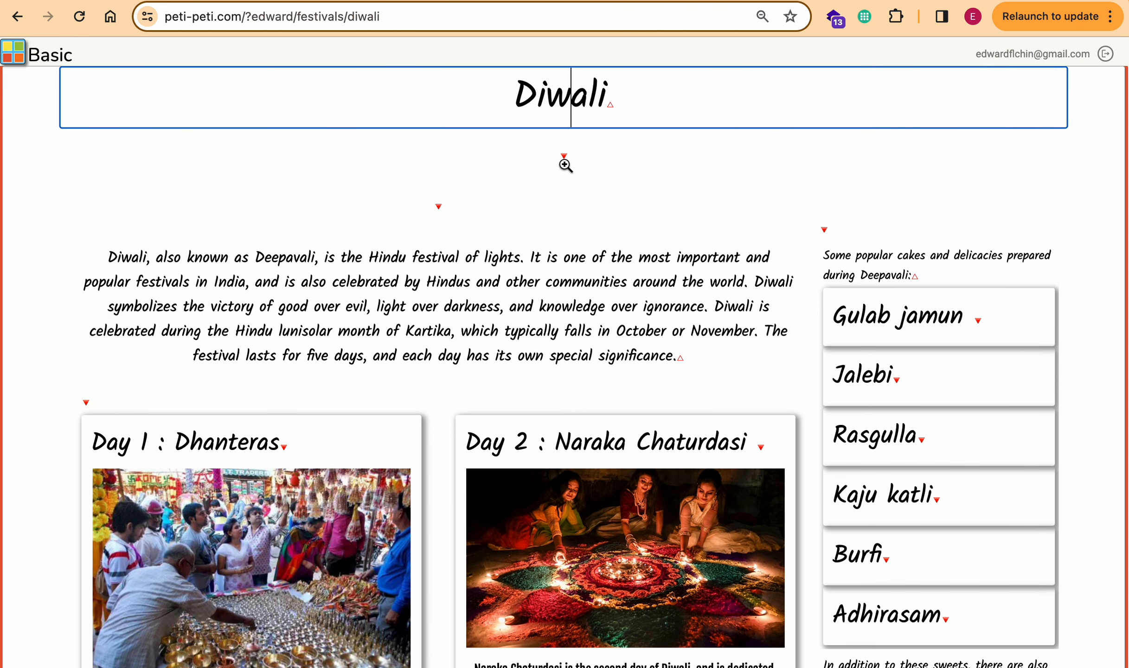
- Check the current layout style of the parent box that holds the Diwali article and the delicacies column
click(566, 164)
scroll(566, 157, down, 3)
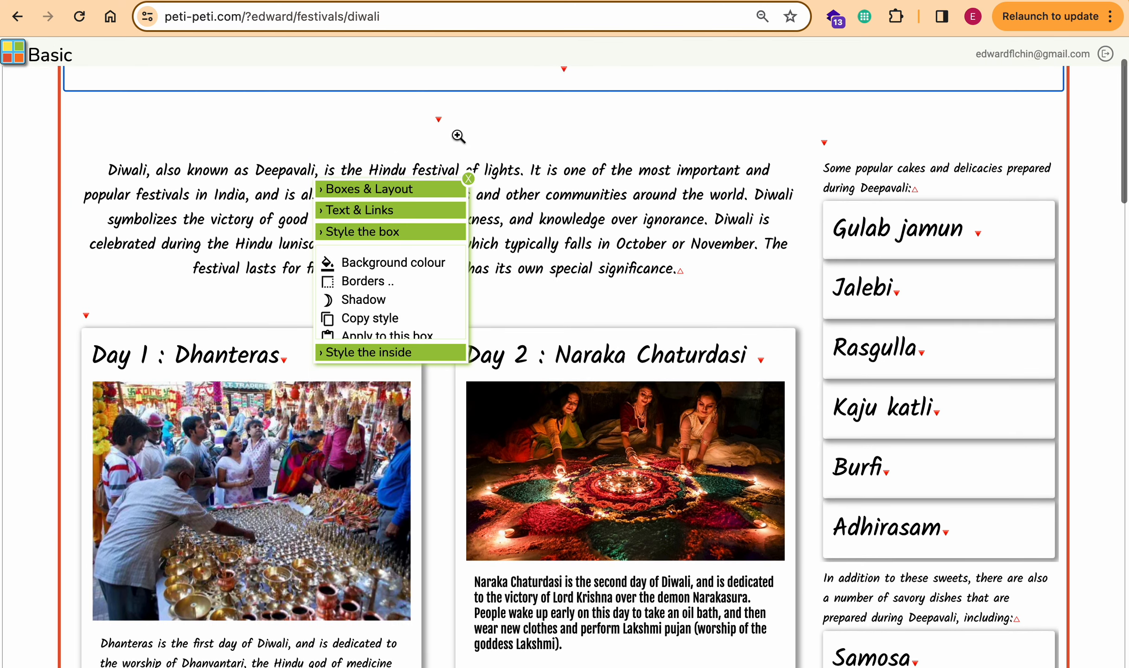
click(441, 118)
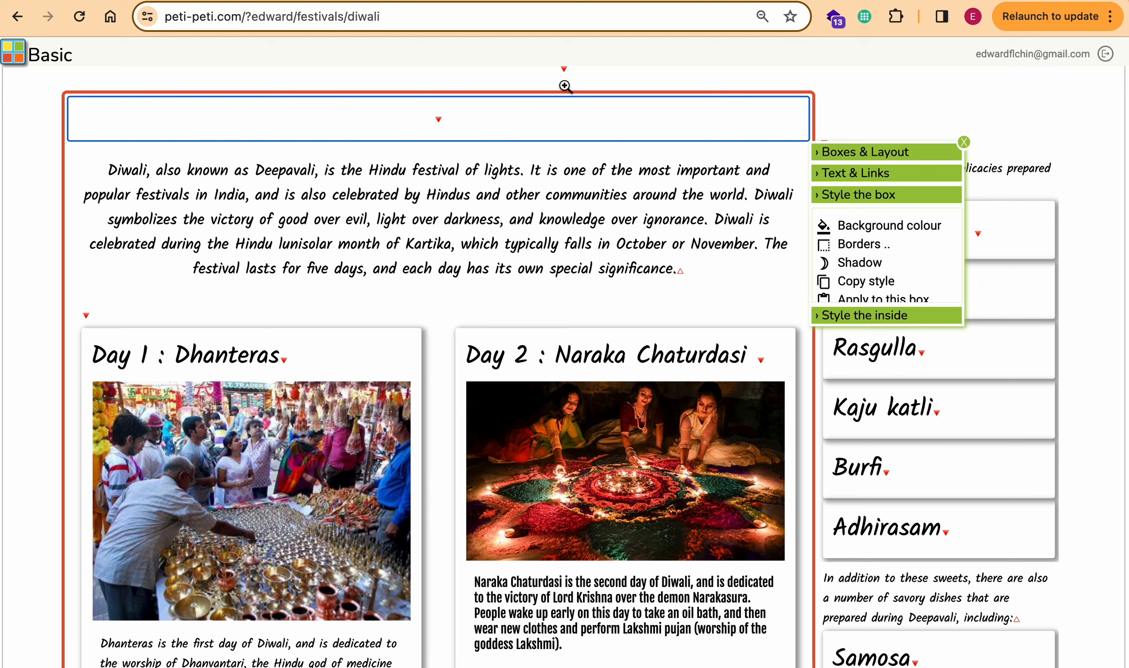
click(567, 87)
click(386, 102)
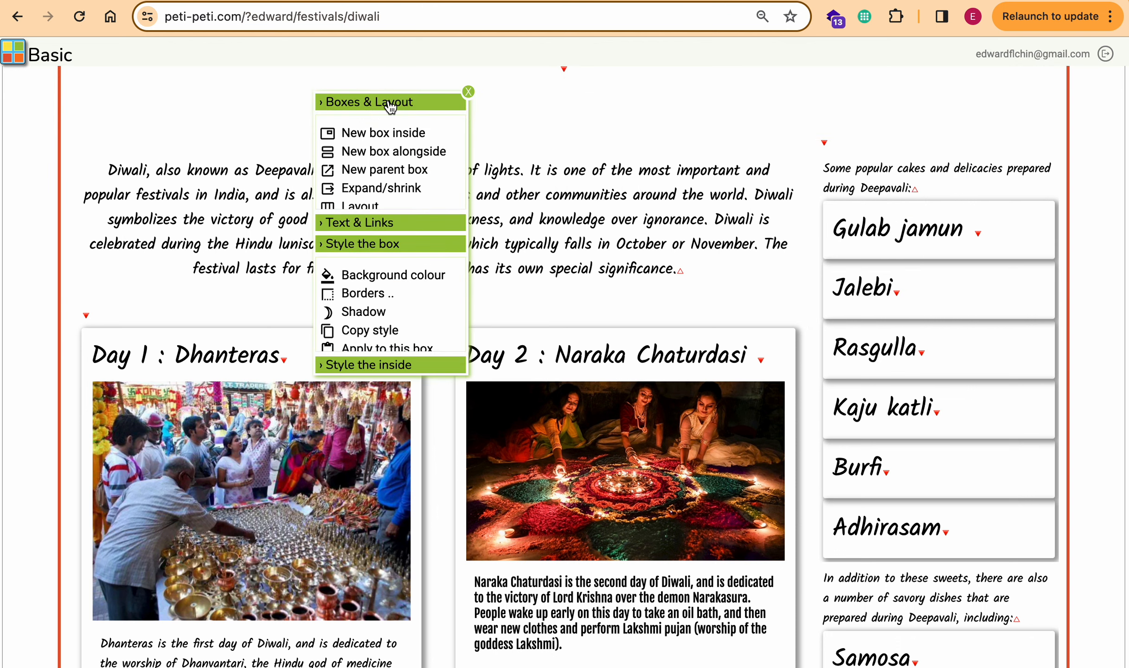
click(359, 207)
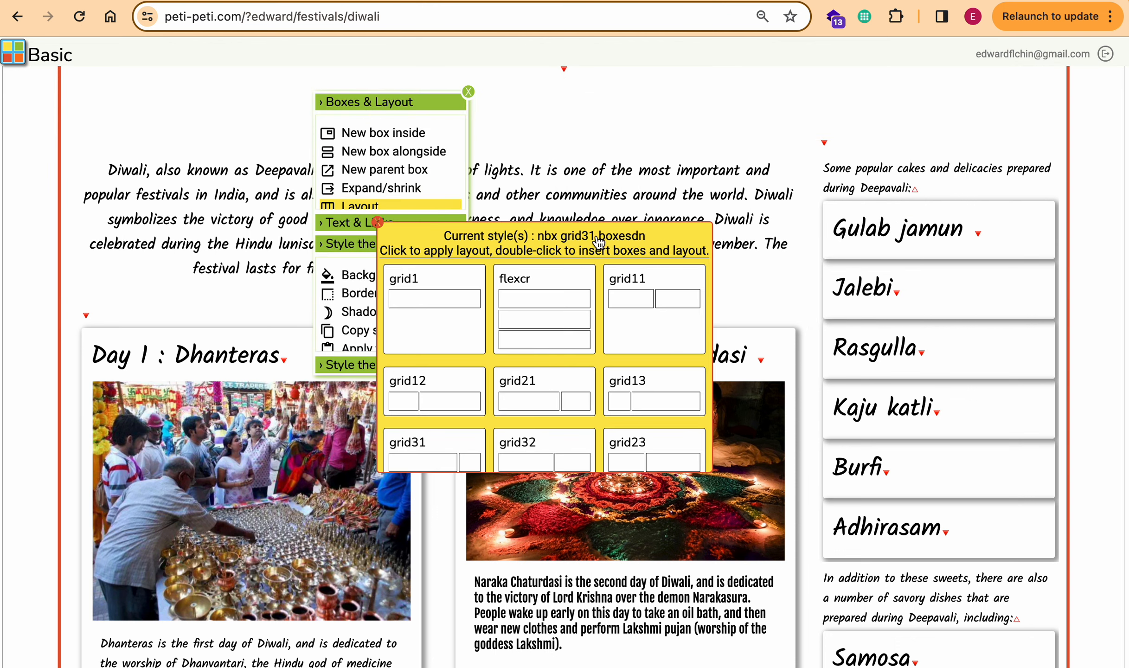
click(468, 93)
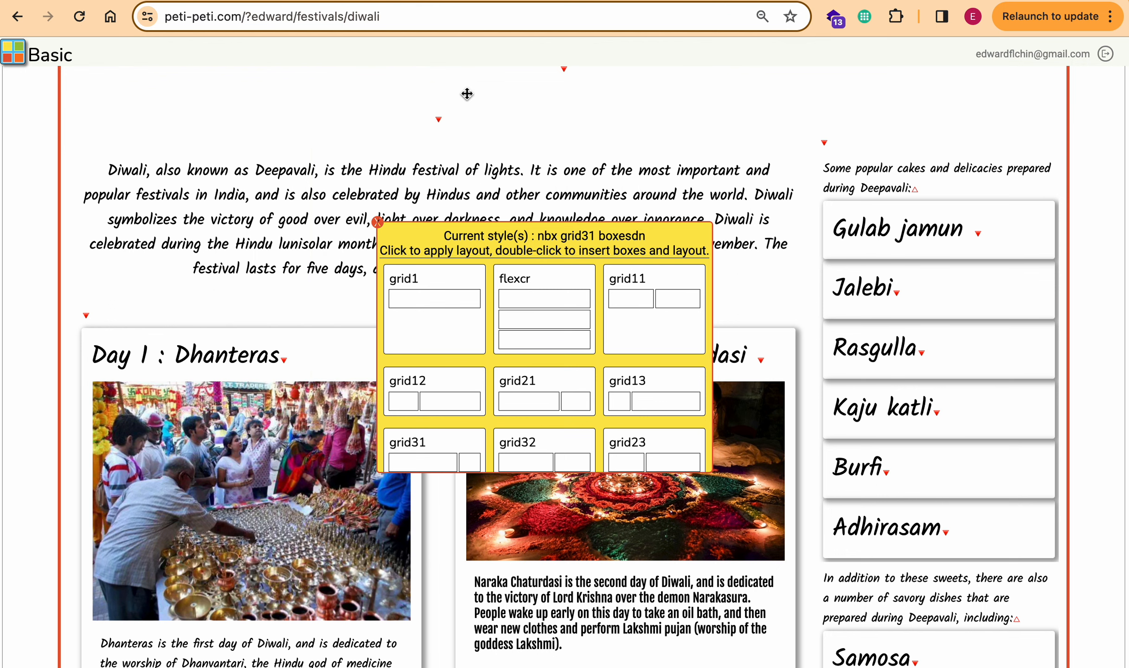
click(377, 223)
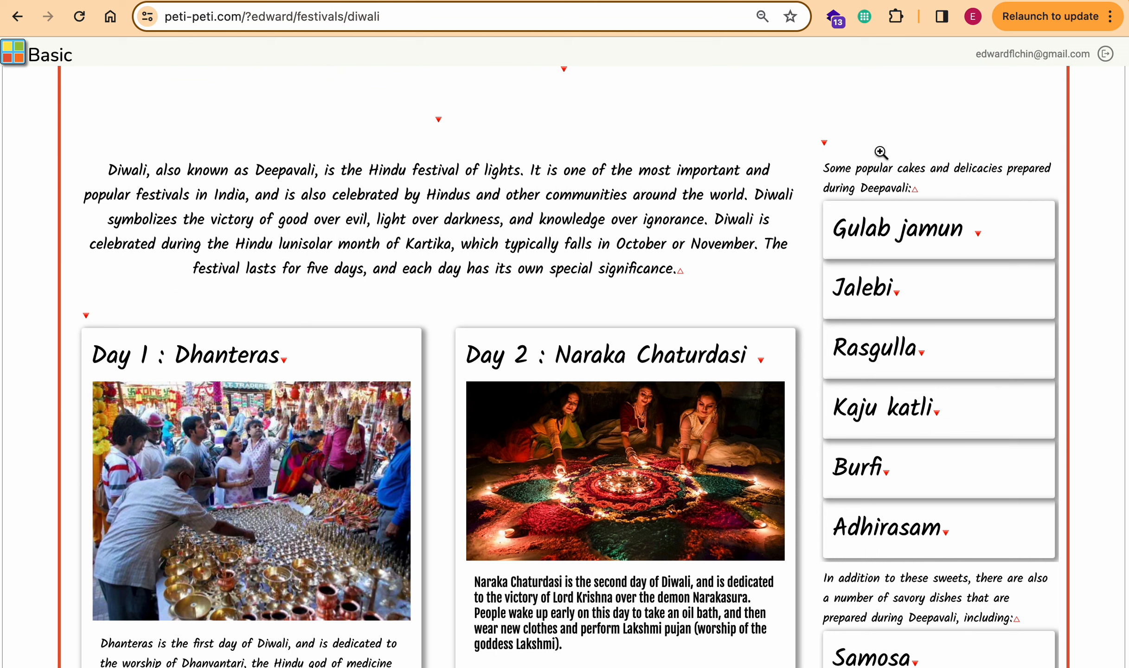
- Show the current layout style of the box listing the popular cakes and delicacies
click(850, 142)
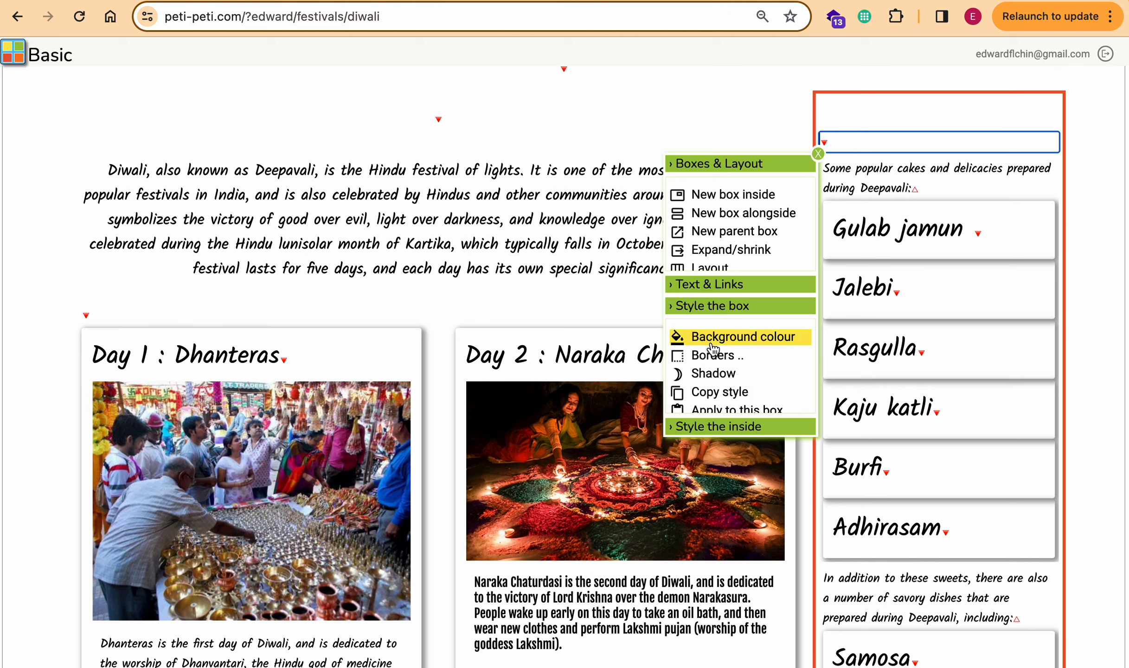
scroll(714, 223, down, 1)
click(711, 240)
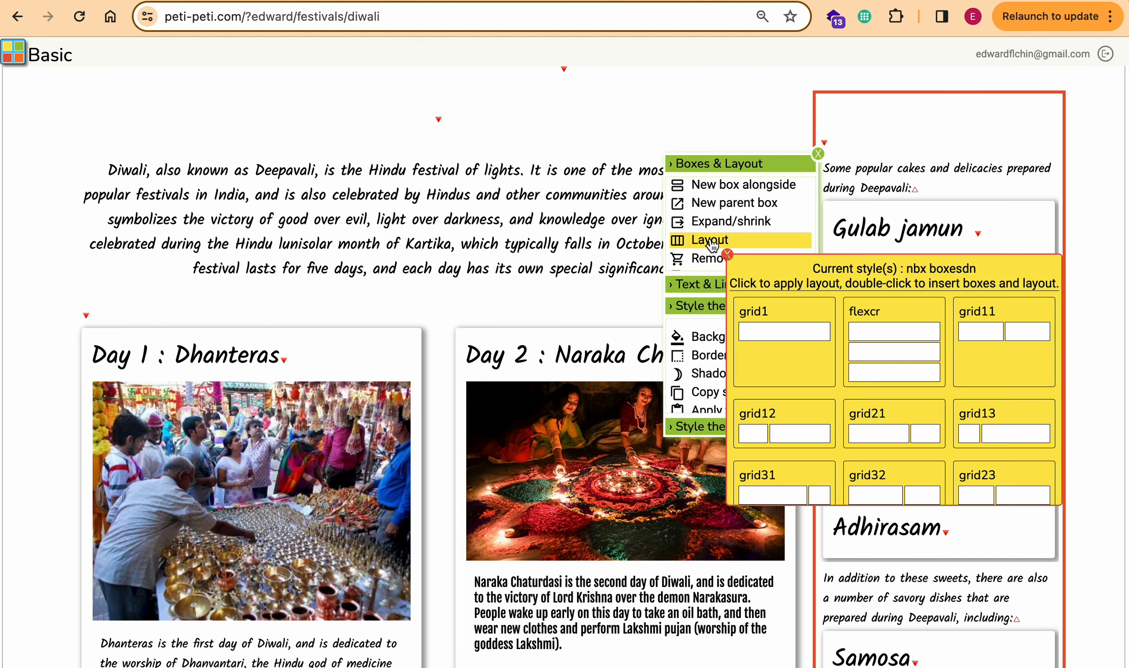
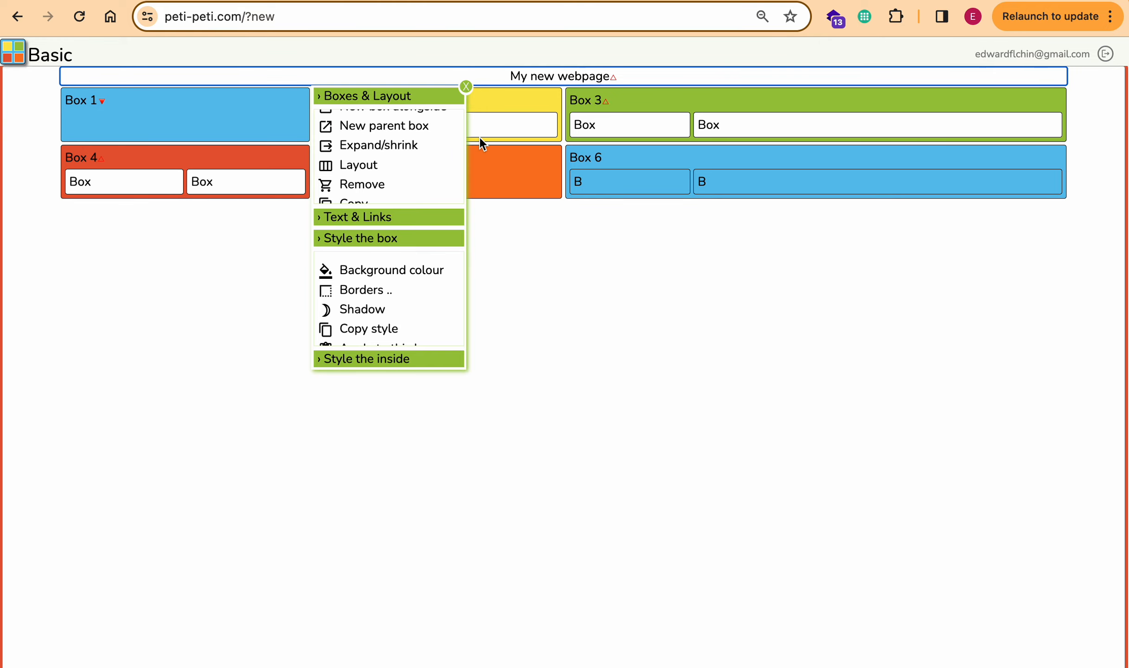
- Apply the two-column grid31 layout to the parent box holding Boxes 1 to 6 and close the layout choices and box options
click(379, 163)
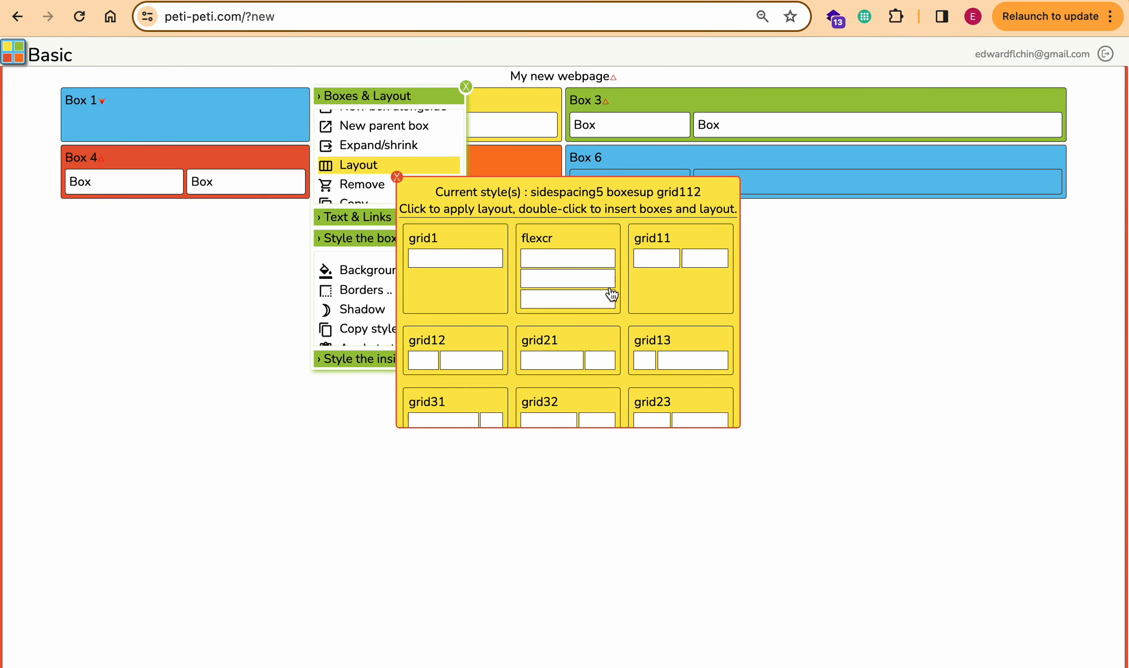
scroll(610, 292, down, 2)
click(436, 319)
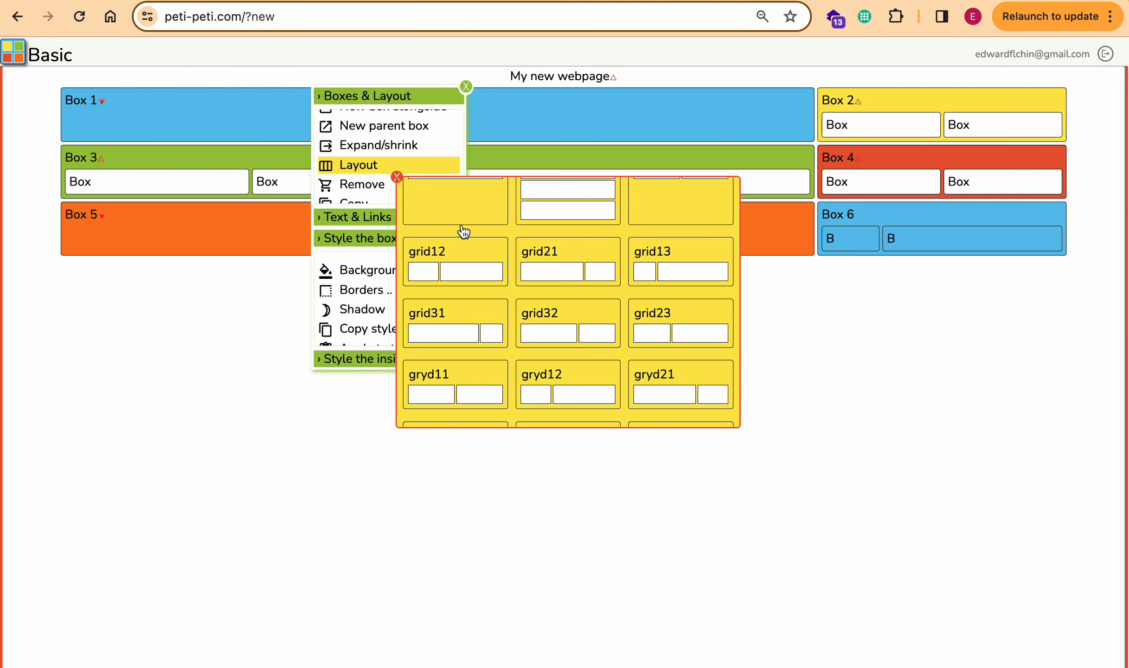
click(396, 178)
click(466, 86)
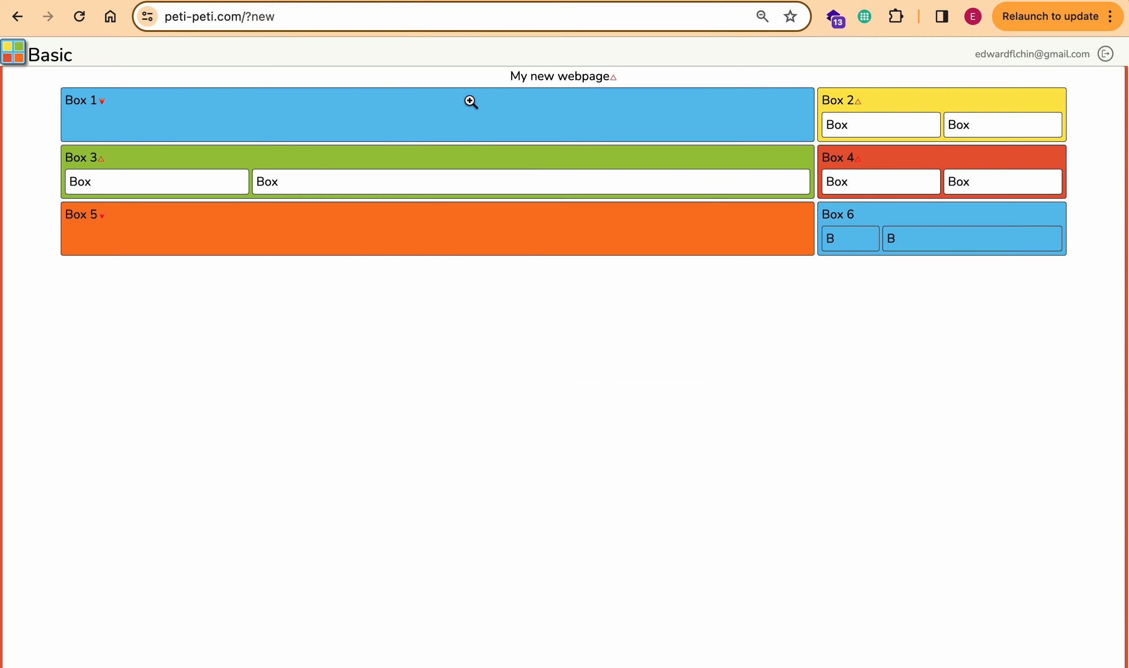
- Expand Box 1 to show its nested boxes and stack the boxes inside Box 2 with the single-column grid1 layout
click(91, 104)
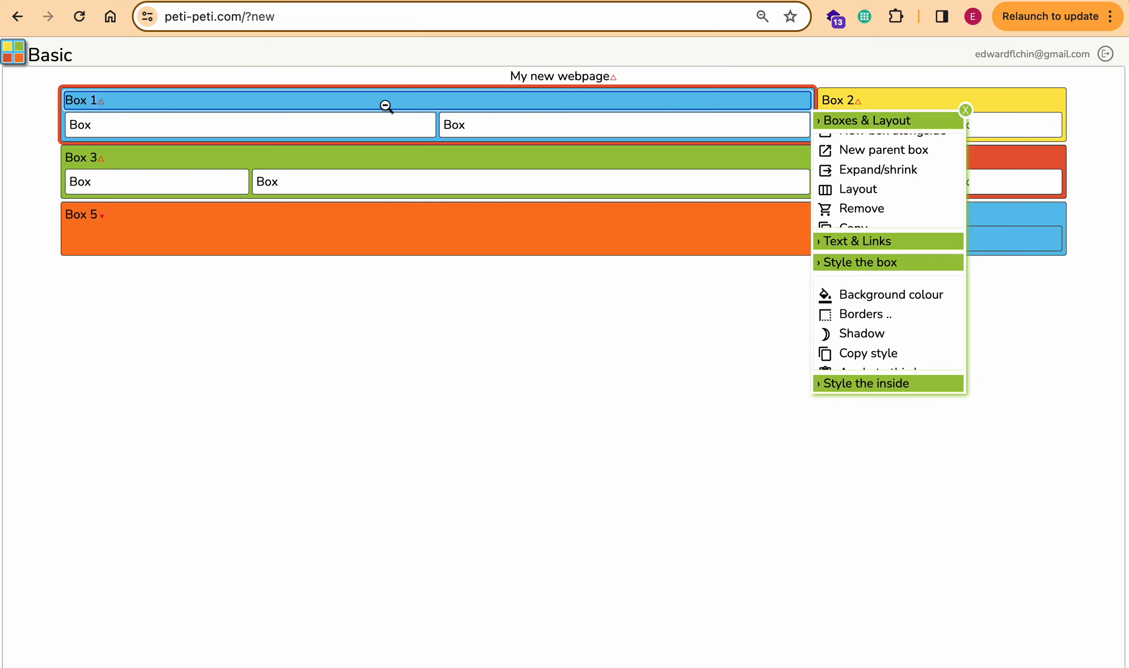
click(965, 110)
click(841, 102)
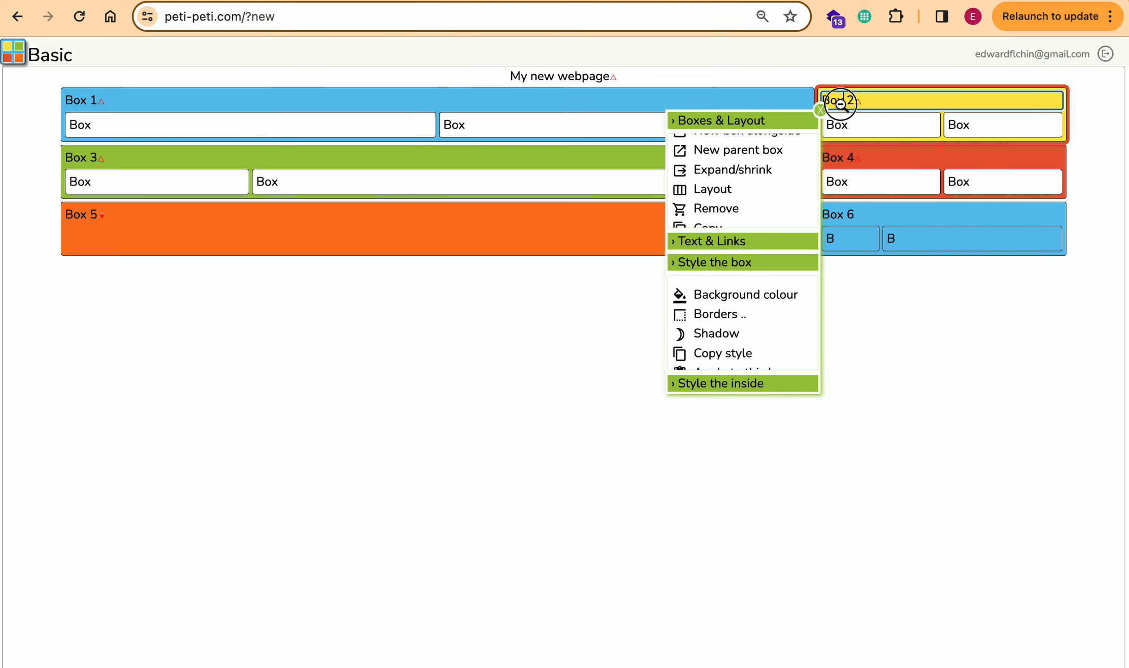
click(822, 110)
click(851, 105)
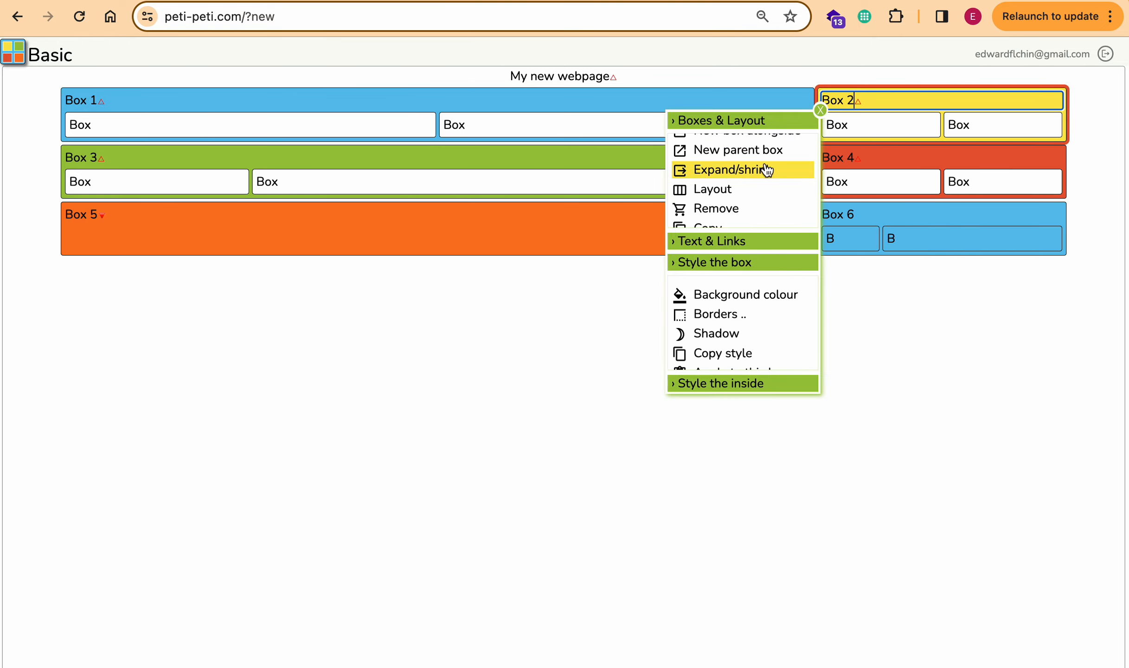
click(724, 194)
click(764, 274)
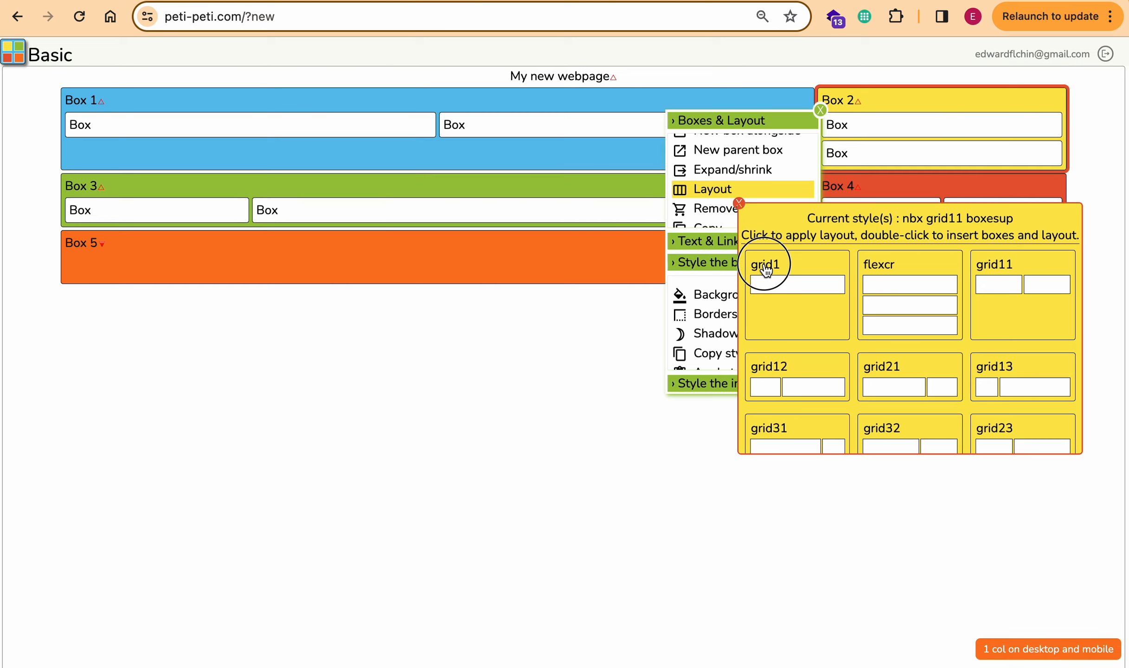
click(820, 110)
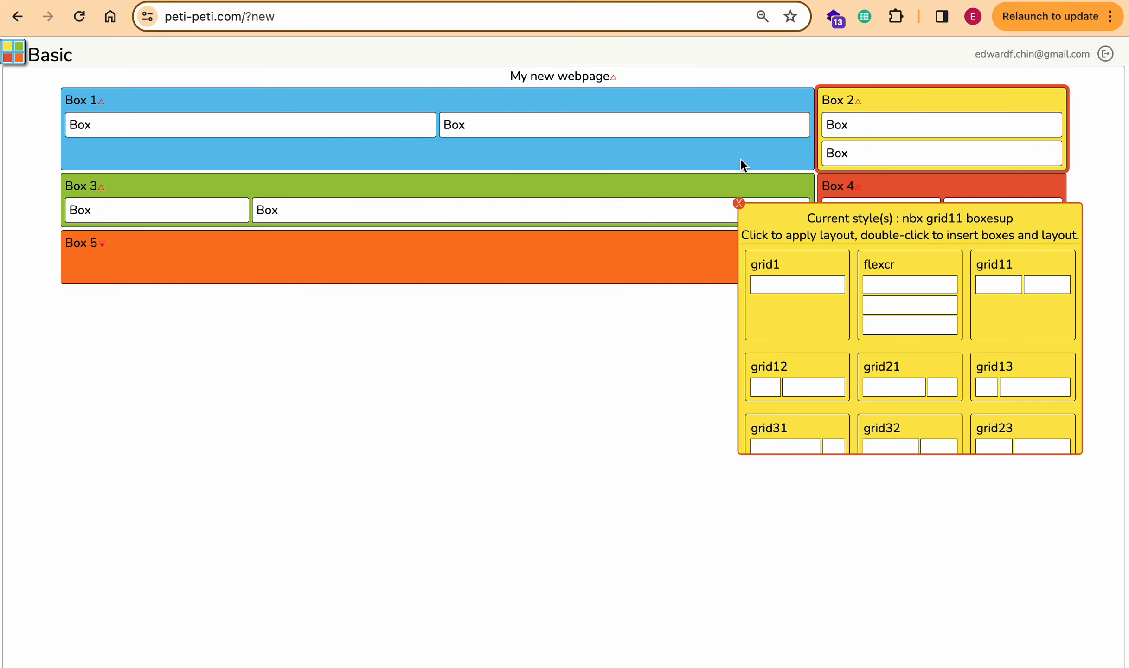
click(734, 194)
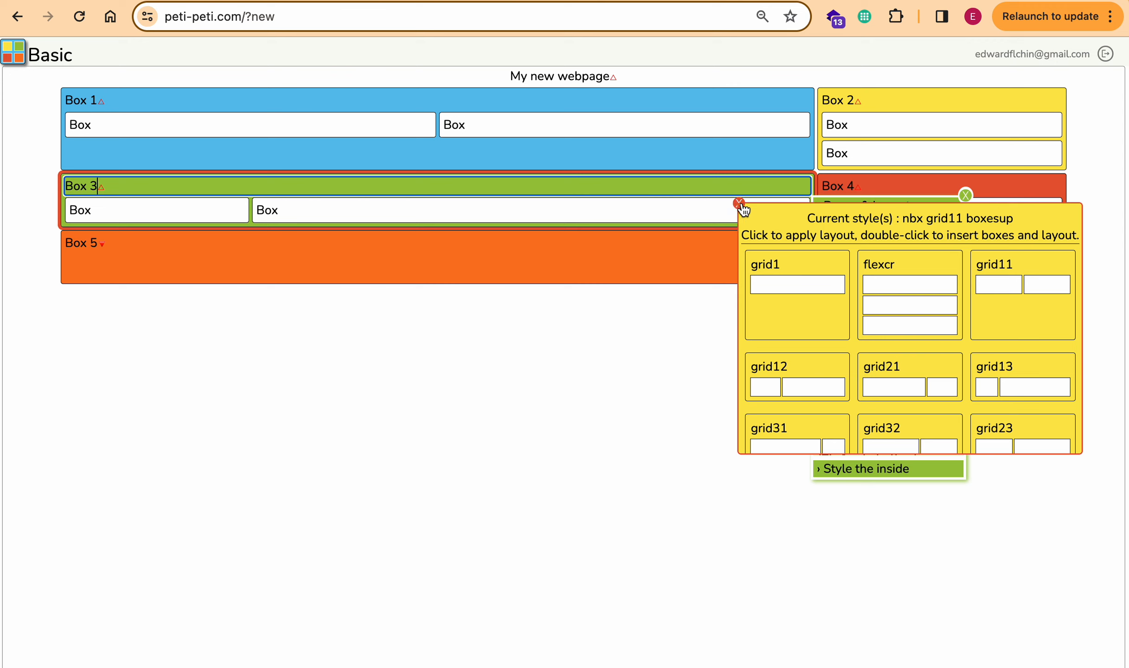
click(739, 204)
- Remove Box 3, Box 4, Box 5 and Box 6 from the page
click(79, 186)
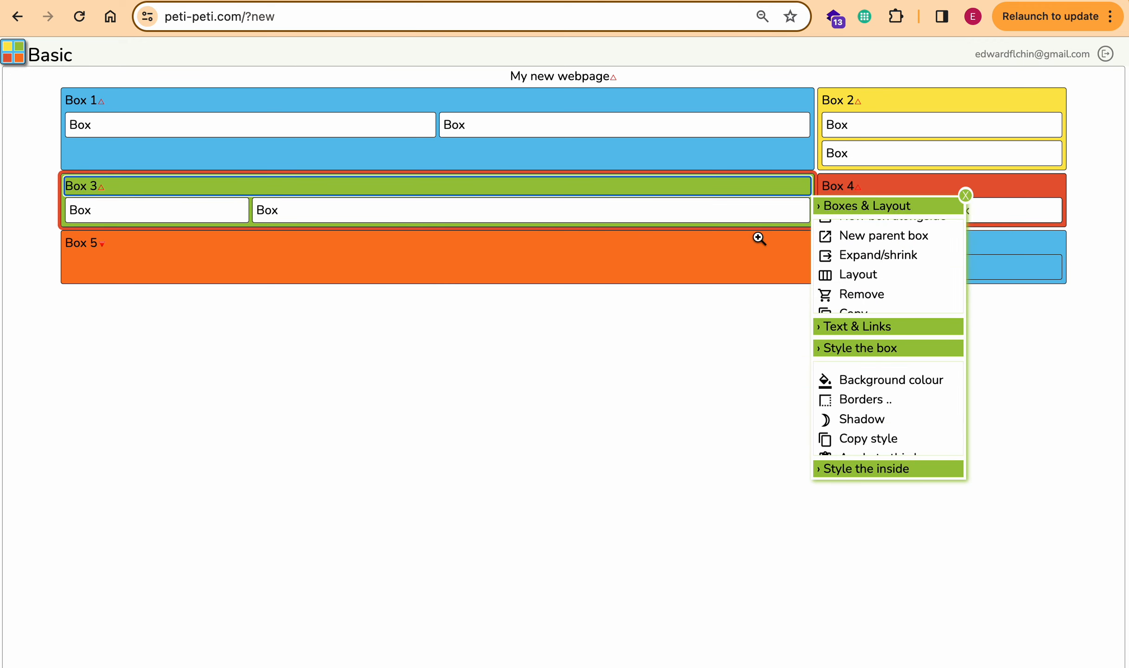
click(881, 294)
click(300, 191)
click(869, 295)
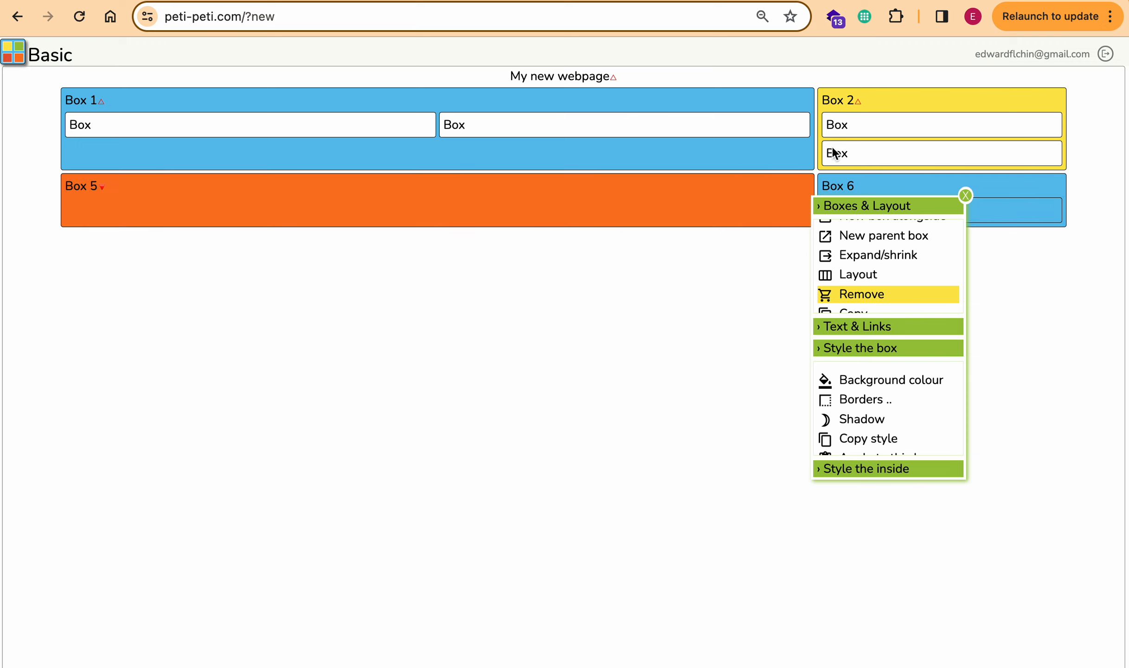
click(105, 182)
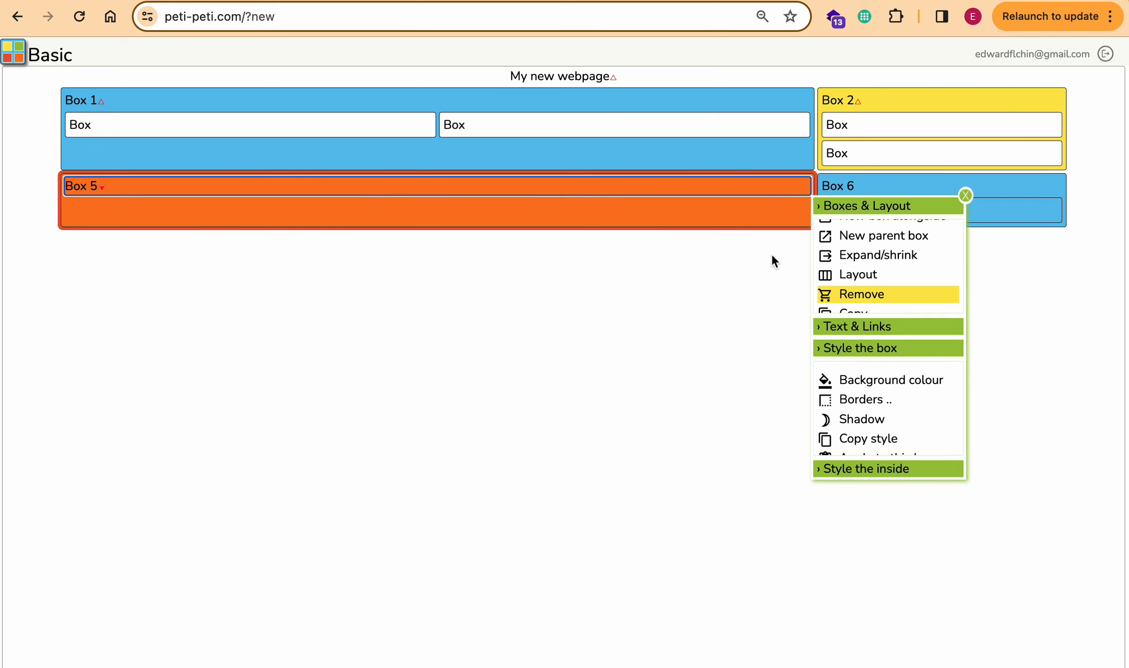
click(864, 297)
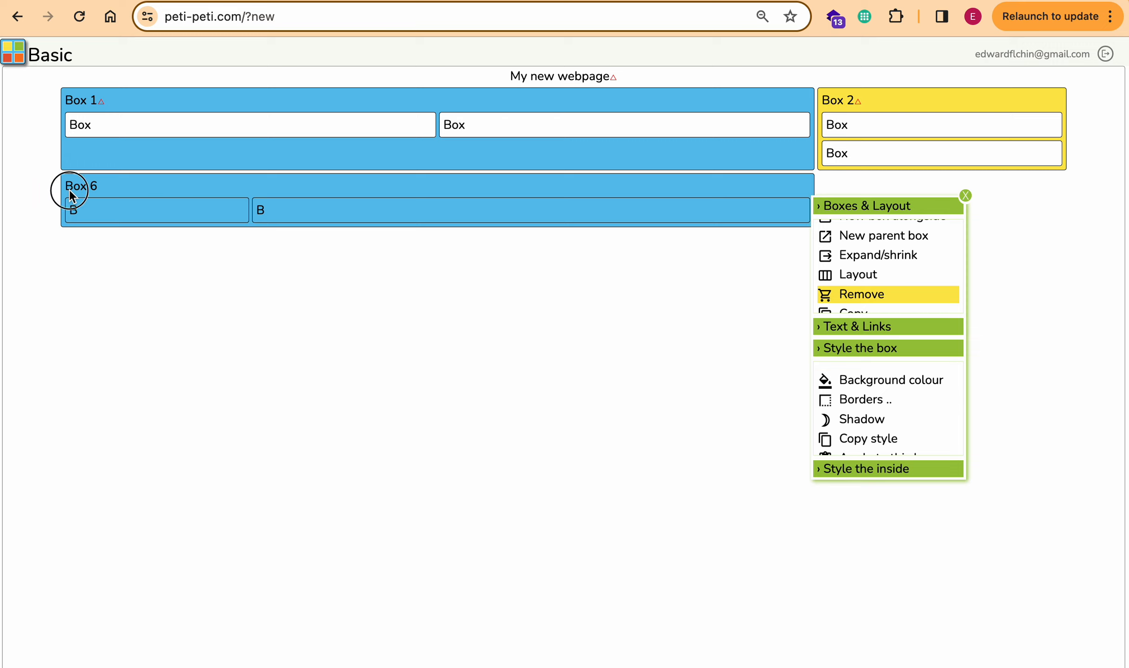
click(69, 190)
click(855, 300)
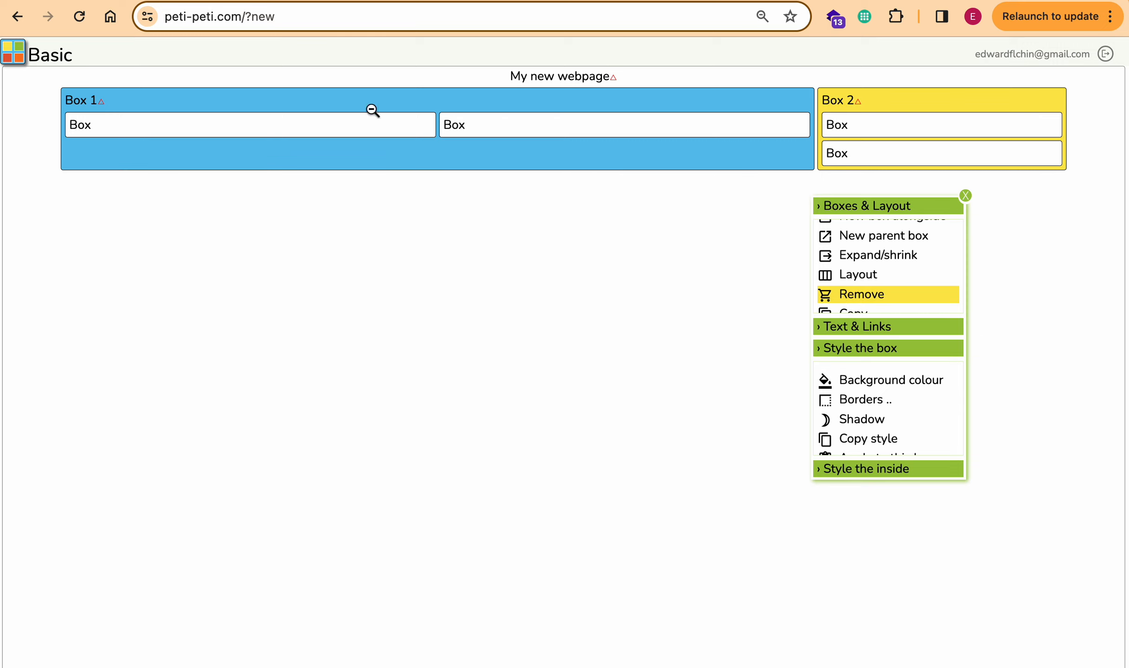
- Stack the two boxes inside Box 1 with the single-column grid1 layout and close the layout choices
click(118, 99)
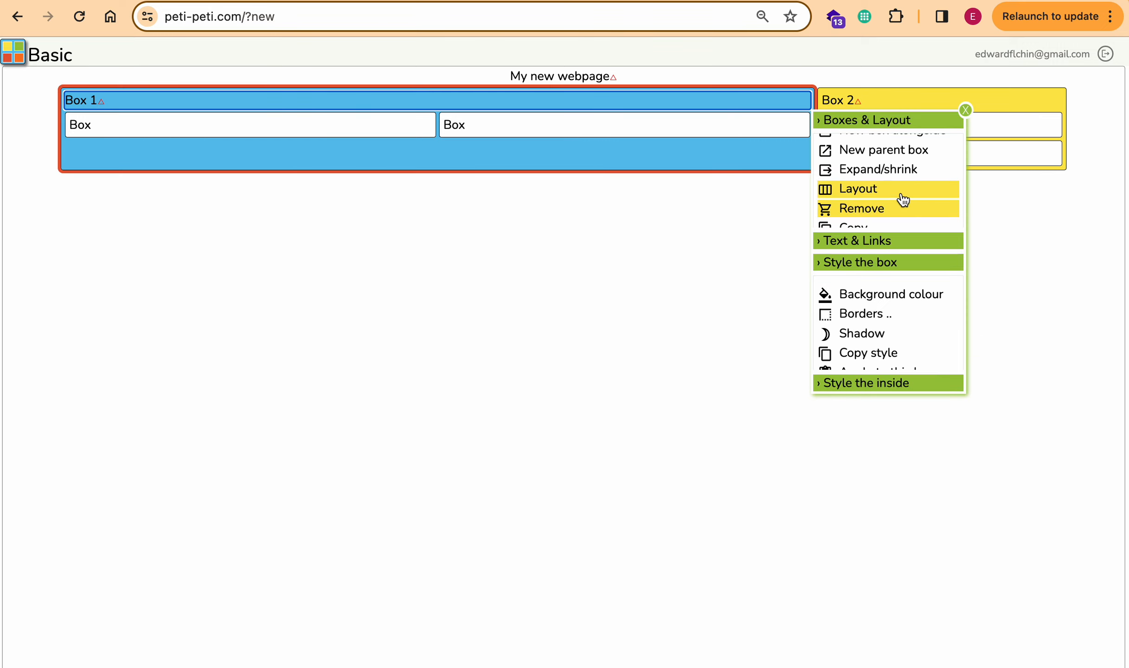
click(866, 193)
click(916, 300)
click(963, 110)
click(886, 207)
- Insert three boxes inside the first nested box of Box 1 with the equal-width grid111 layout
click(243, 130)
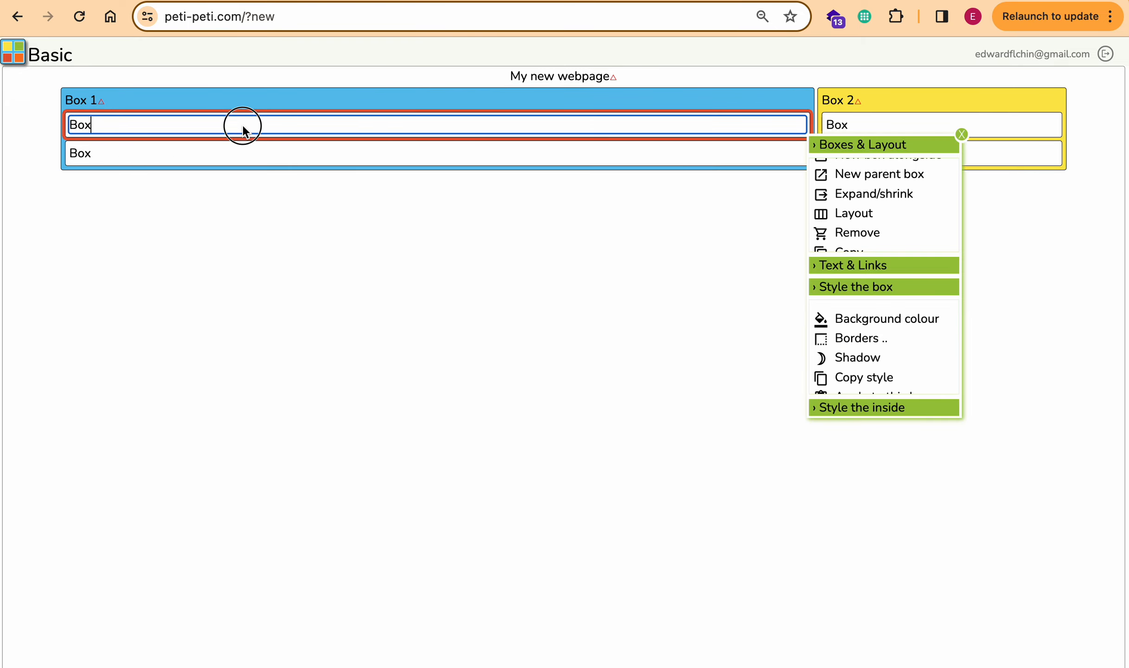
click(869, 215)
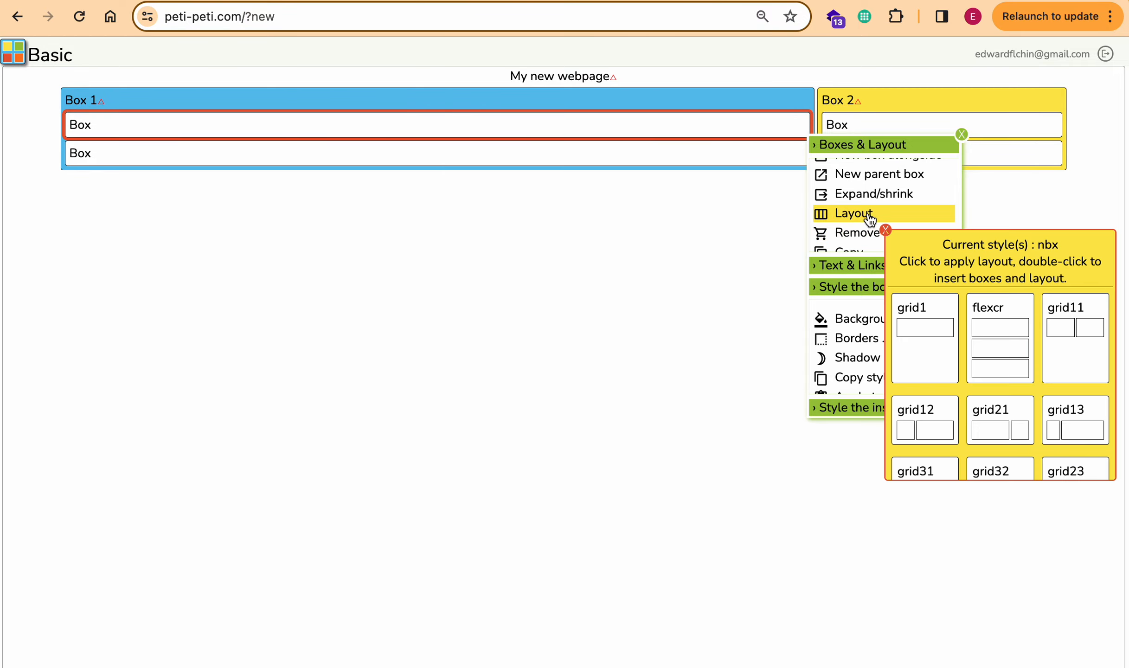
scroll(1003, 374, down, 3)
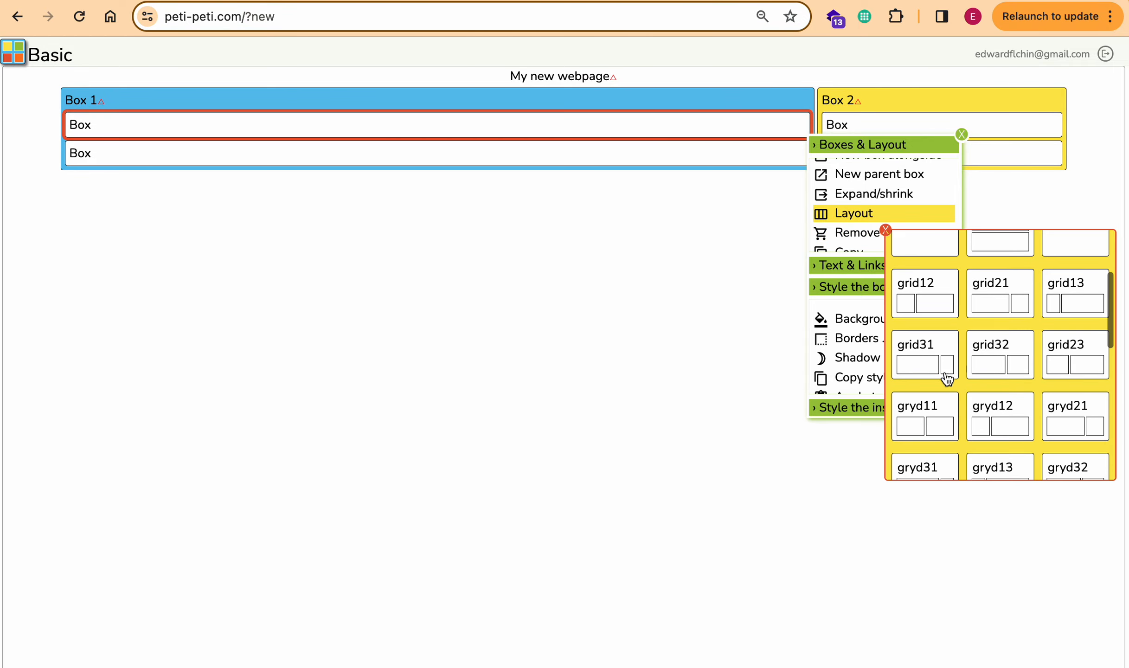
scroll(947, 378, down, 3)
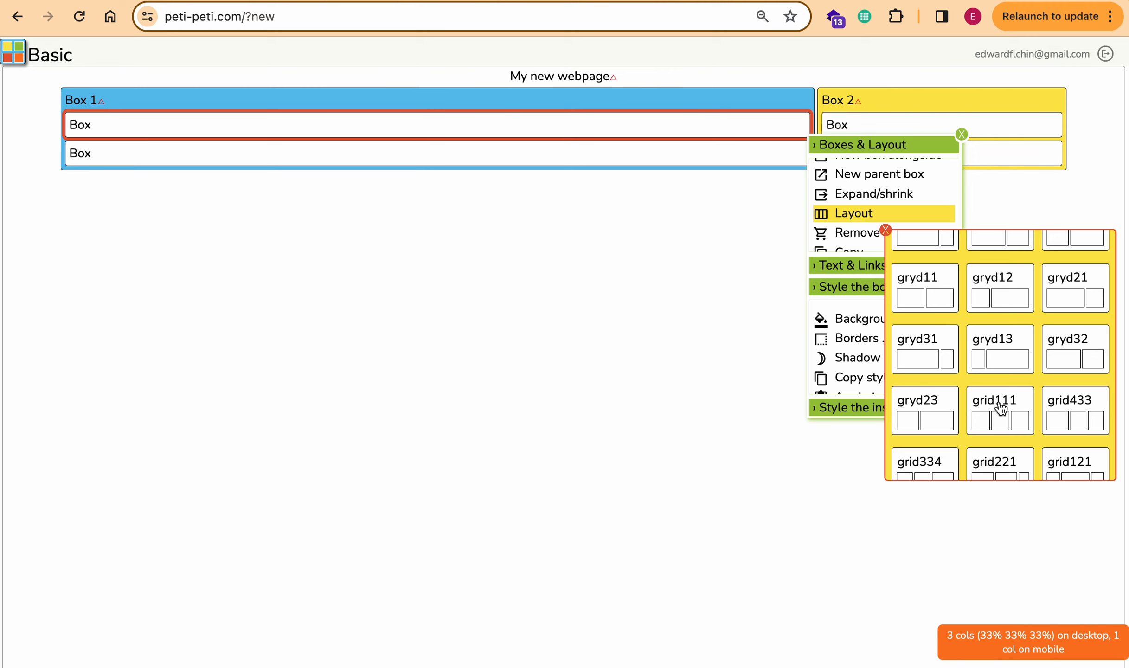
double_click(1001, 407)
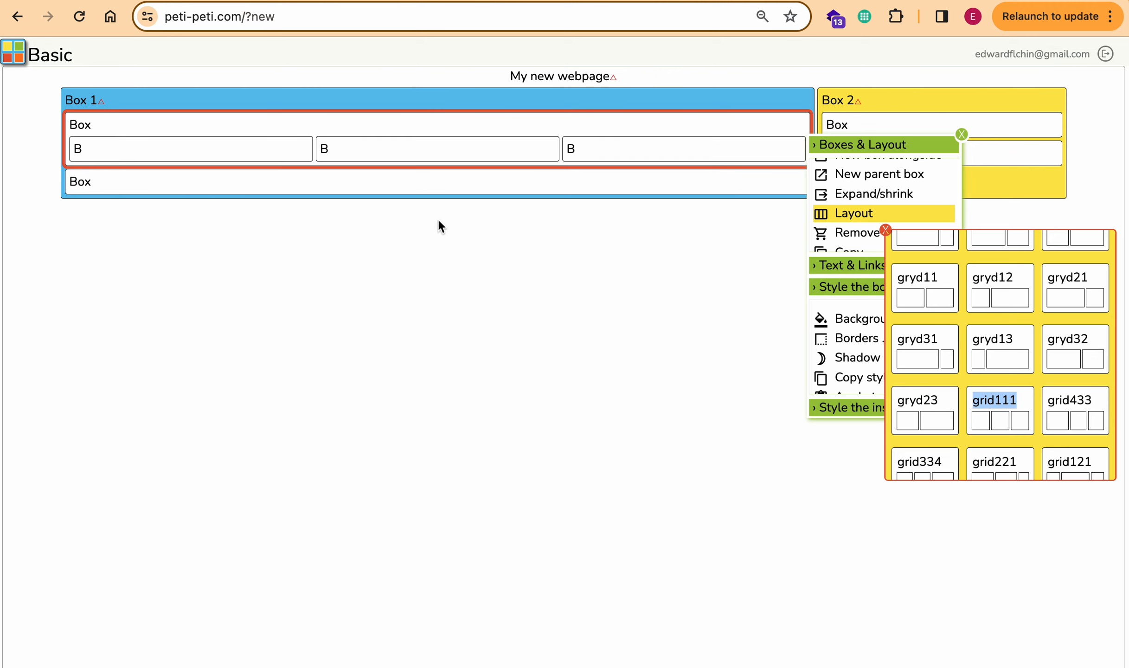
- Insert three boxes inside the second nested box of Box 1 and arrange them with the grid312 layout
click(269, 181)
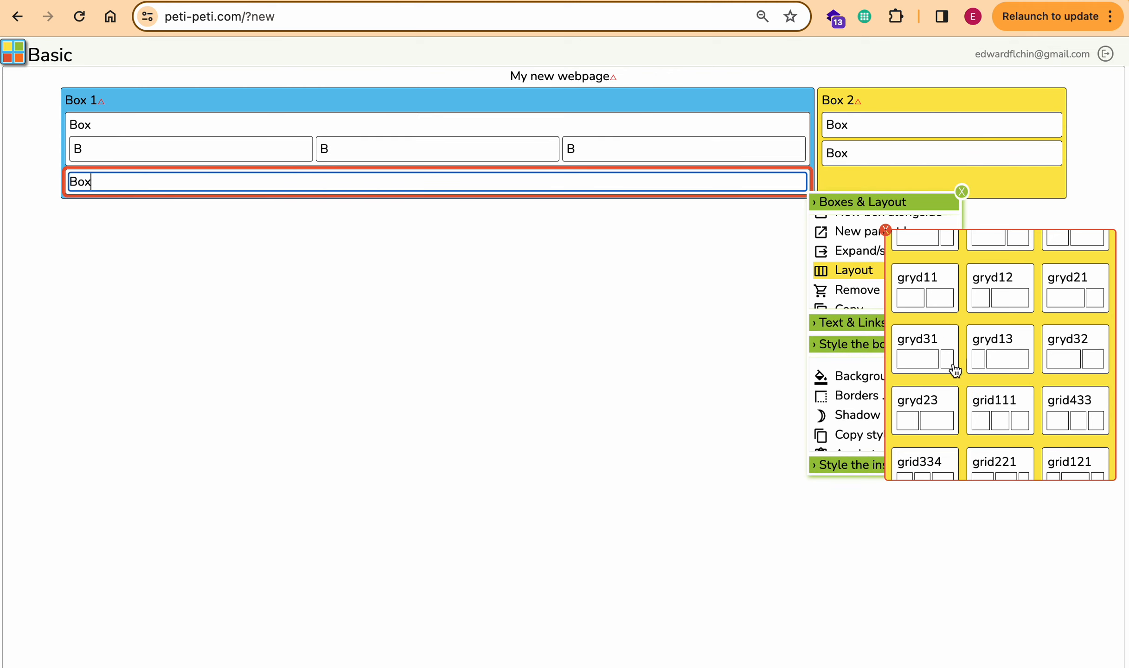
scroll(998, 320, down, 4)
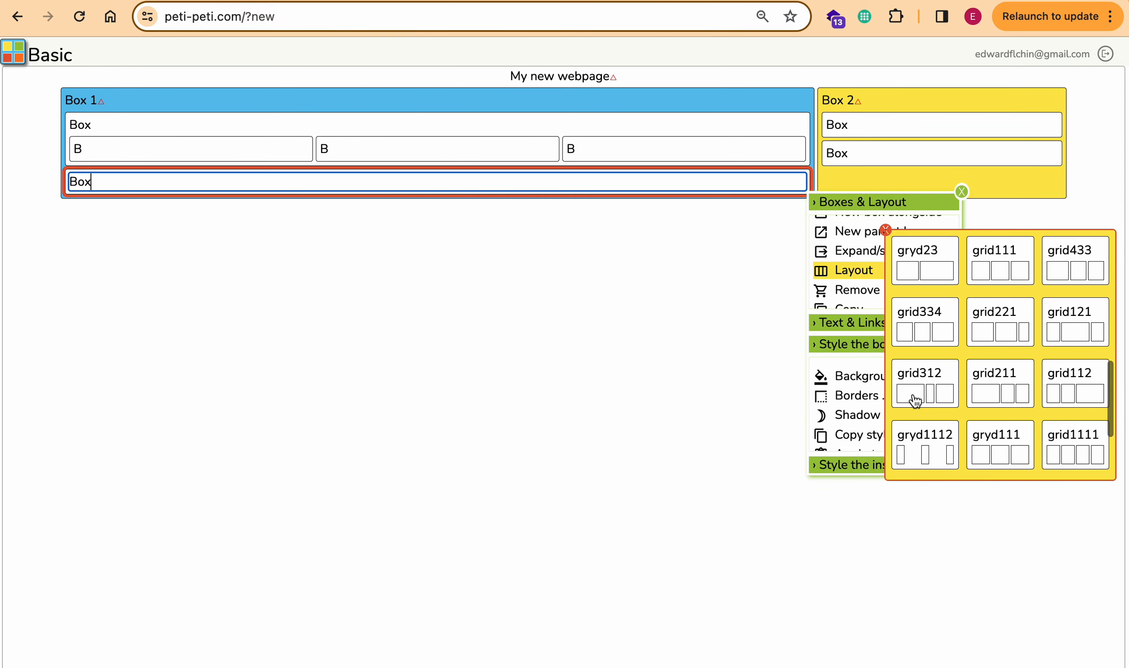
double_click(913, 373)
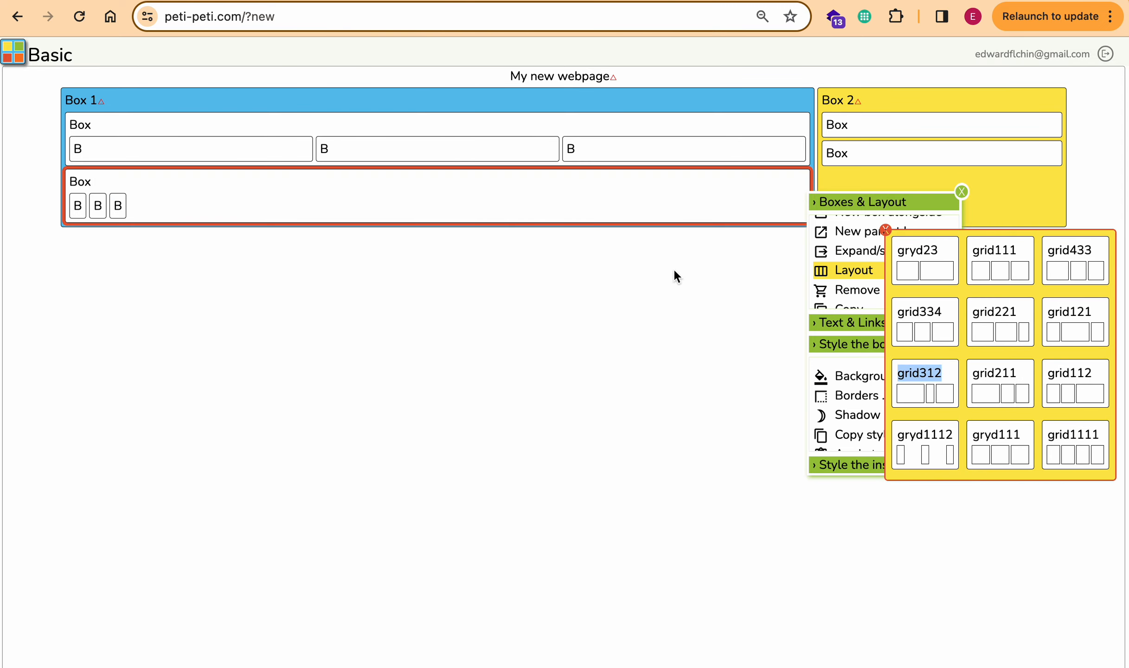
click(918, 376)
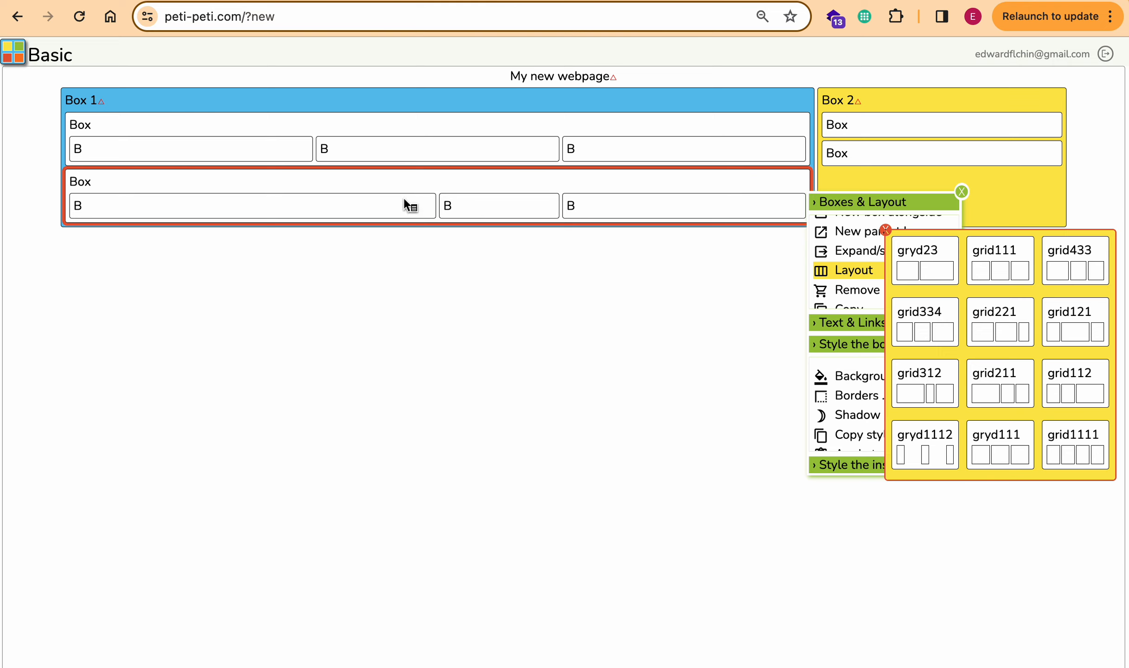
- Add a new box alongside the second nested box of Box 1
click(397, 188)
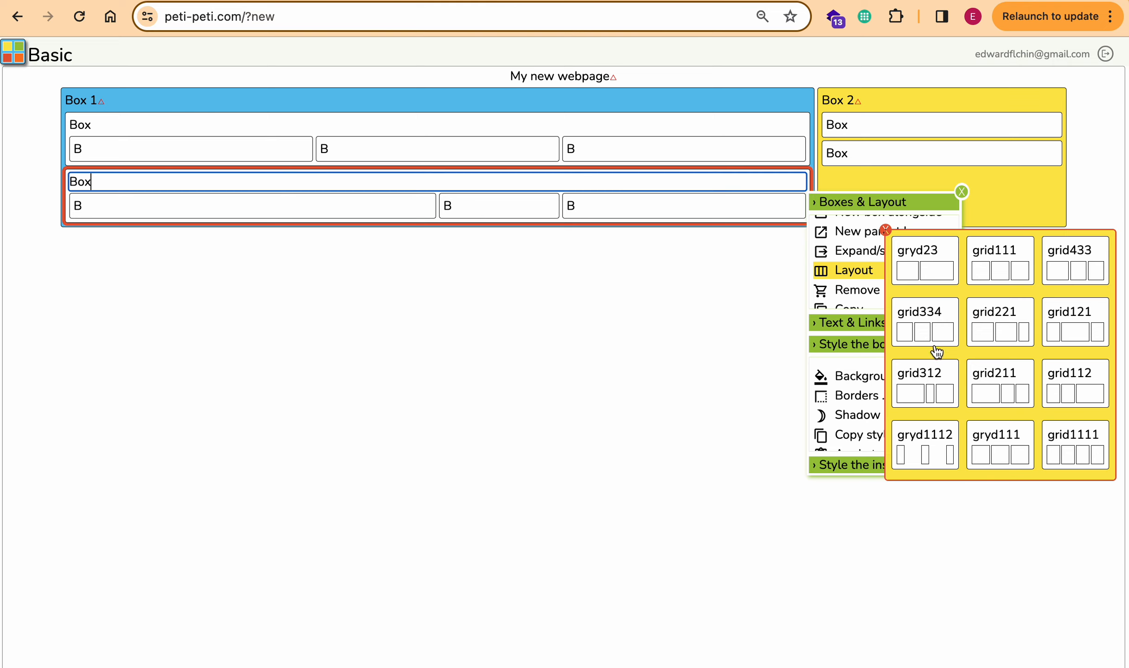
scroll(845, 265, up, 2)
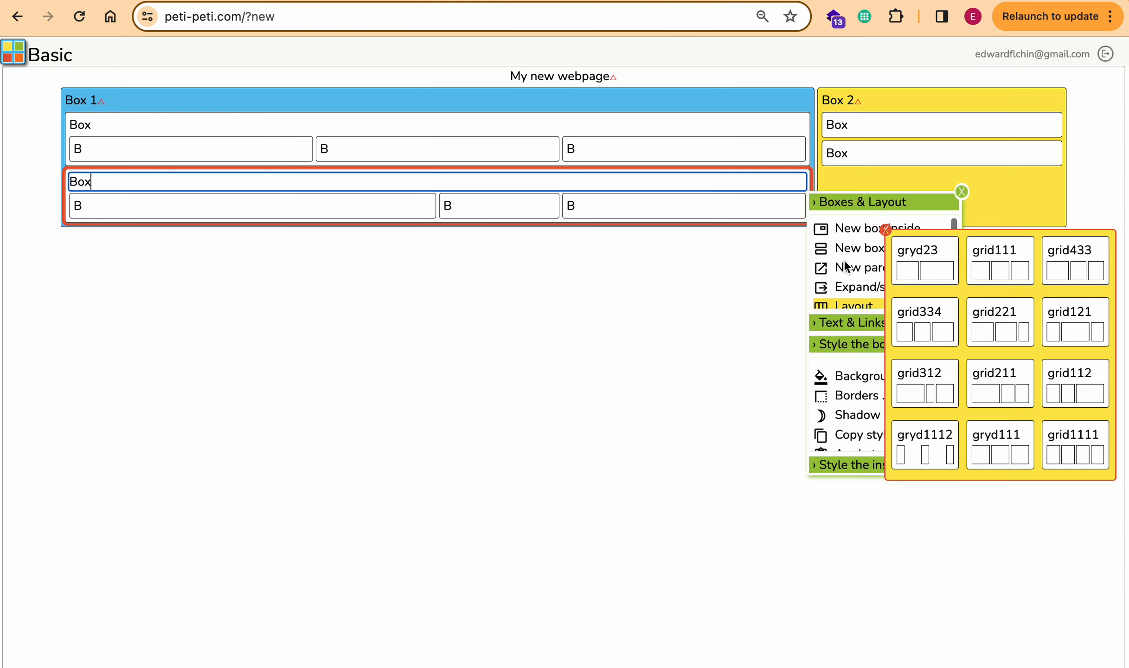
click(847, 253)
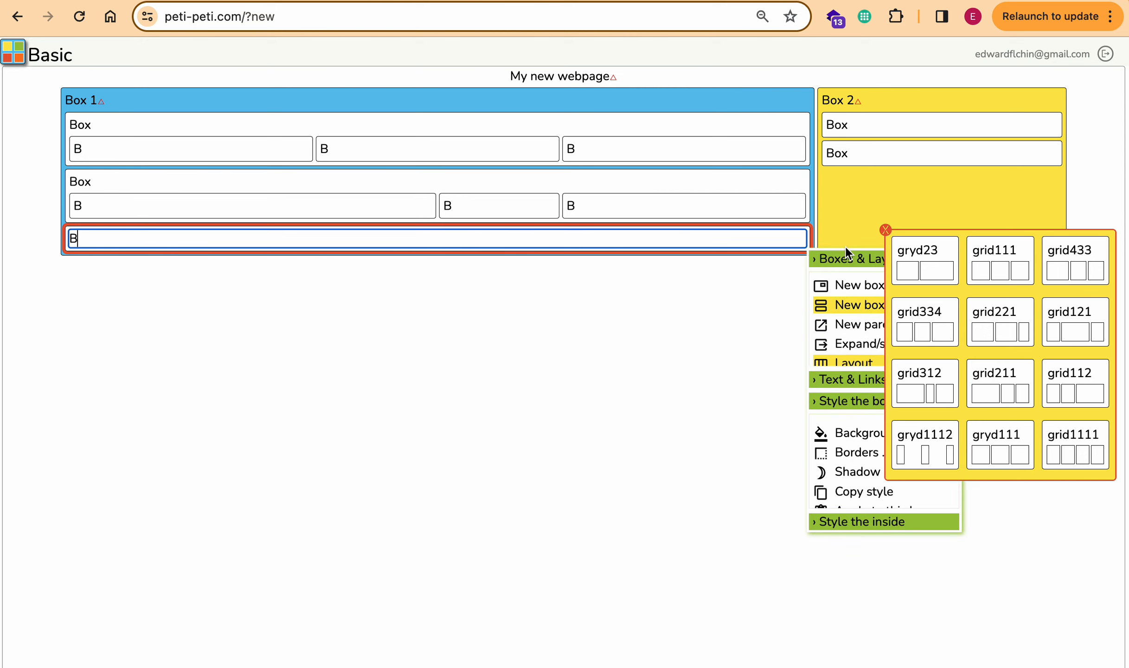
- Insert two equal-width boxes in the new third box of Box 1 with the grid11 layout and close the layout choices
scroll(1008, 357, down, 1)
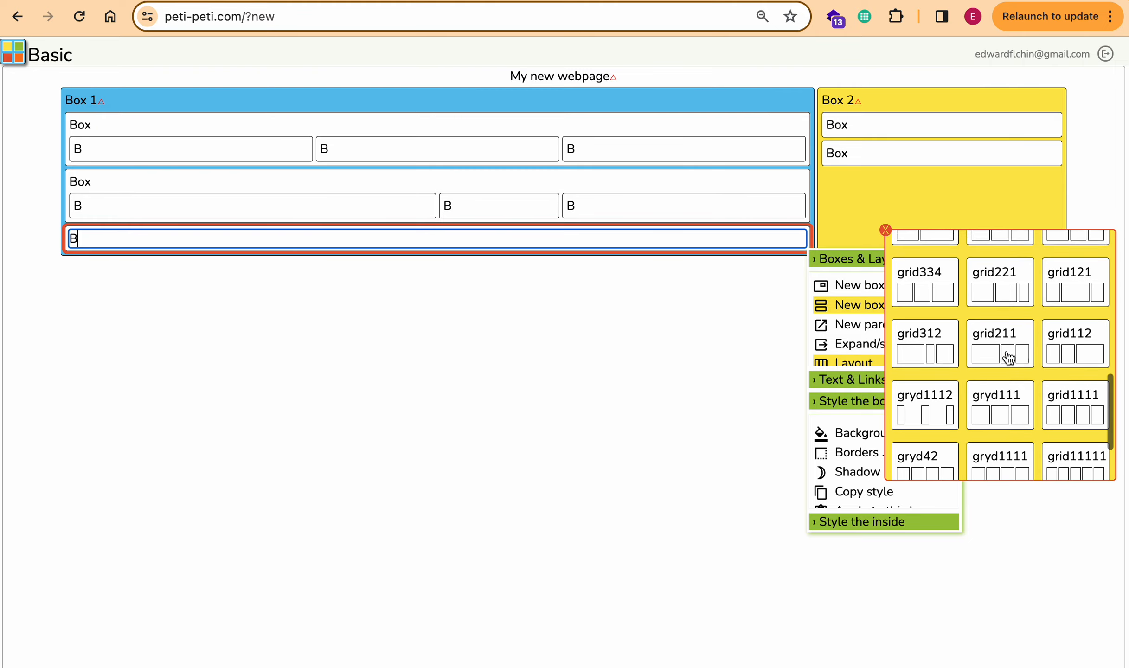
click(1083, 274)
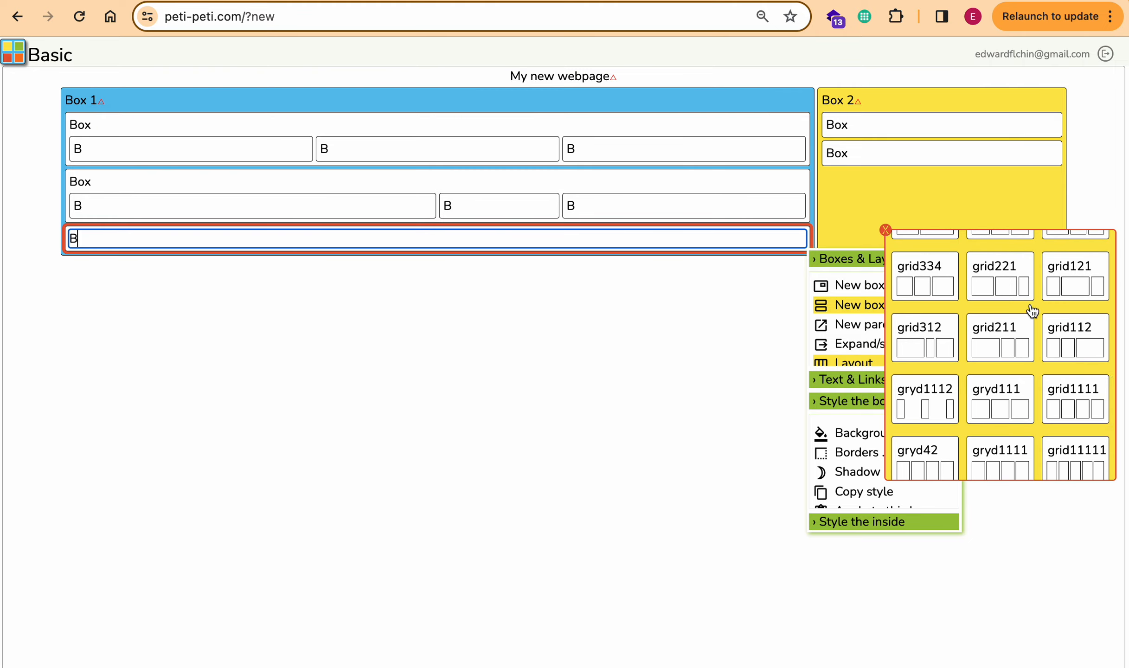
scroll(980, 340, up, 5)
scroll(1011, 307, up, 5)
click(1072, 277)
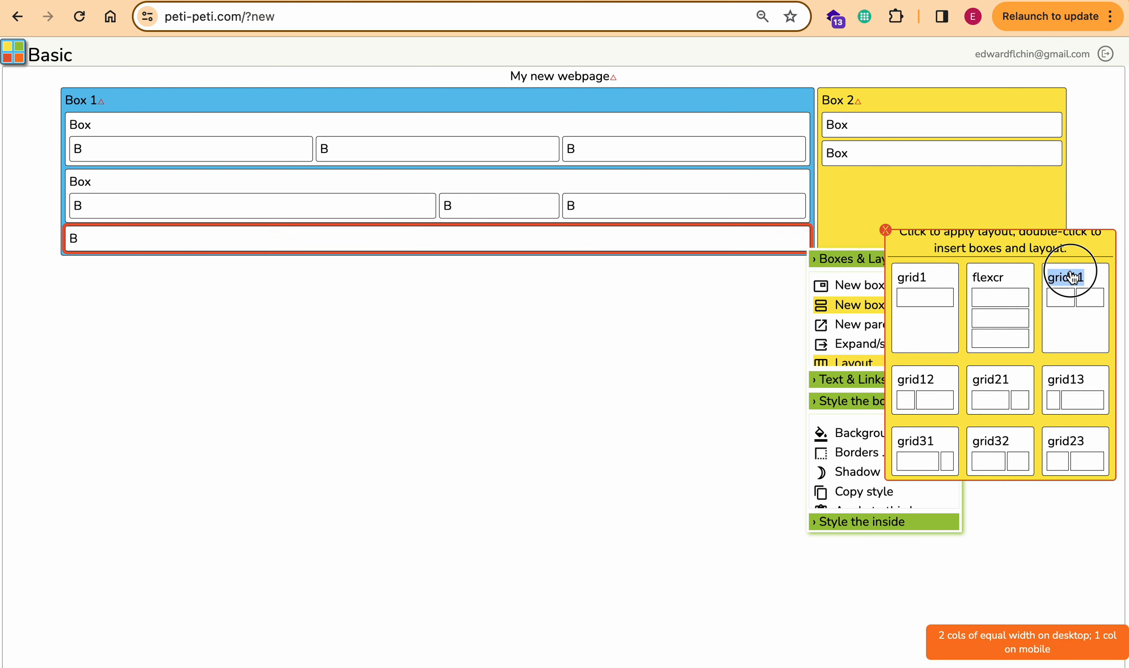
double_click(1072, 277)
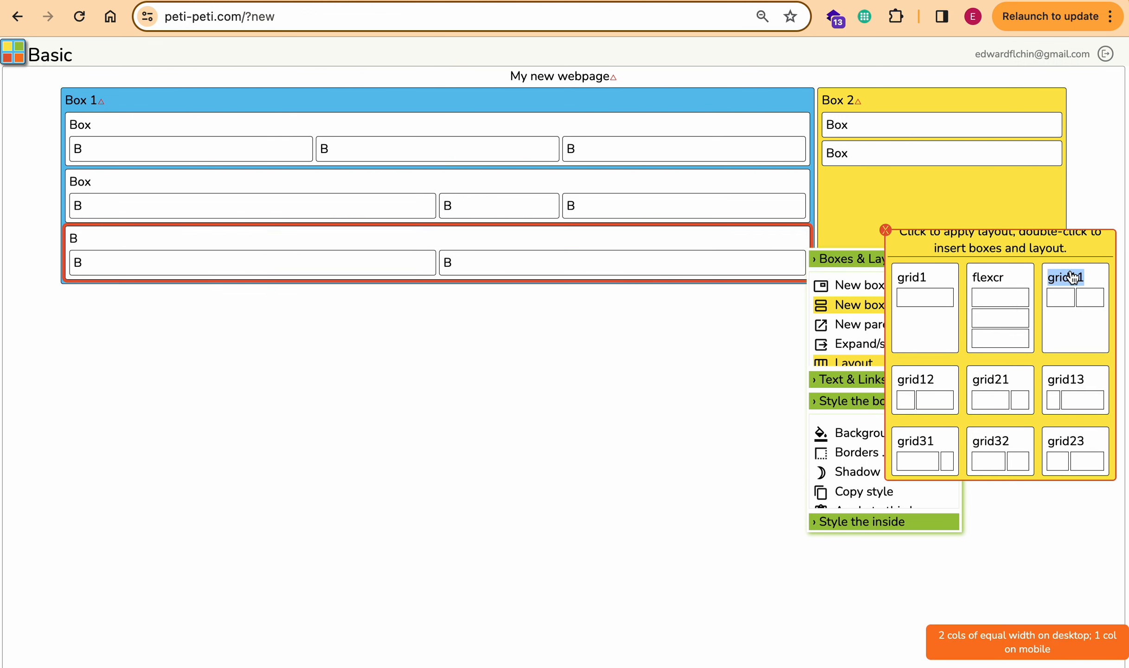
click(885, 230)
click(962, 250)
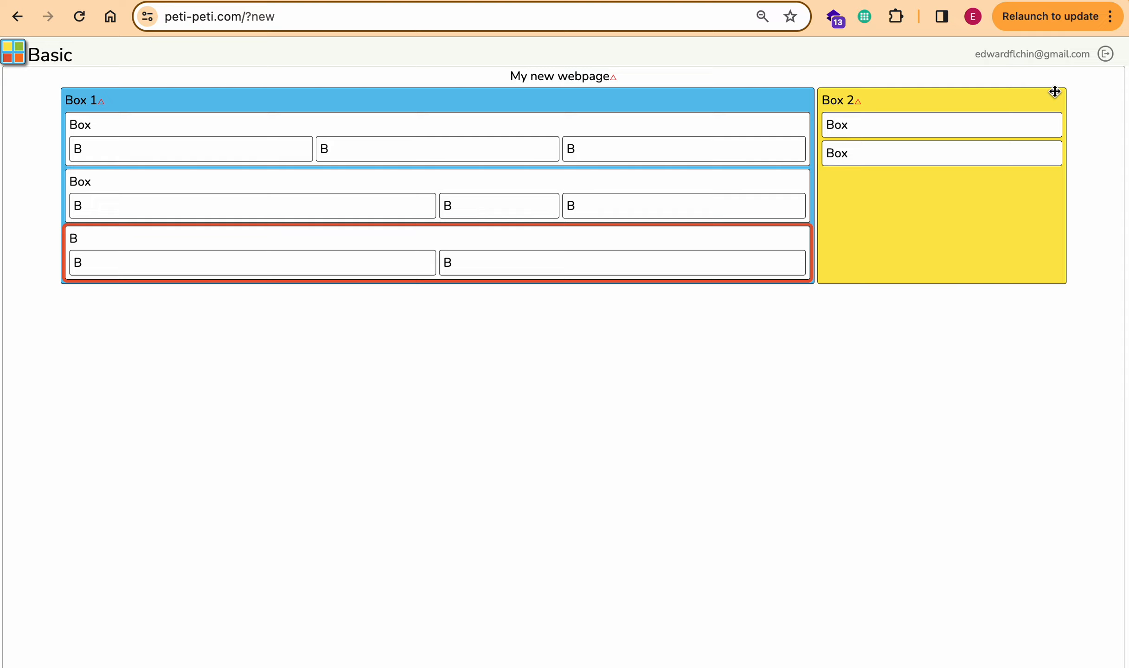
- Open the browser's developer tools and preview the page in mobile device view as an iPhone 12 Pro
click(1111, 18)
mouse_move(877, 509)
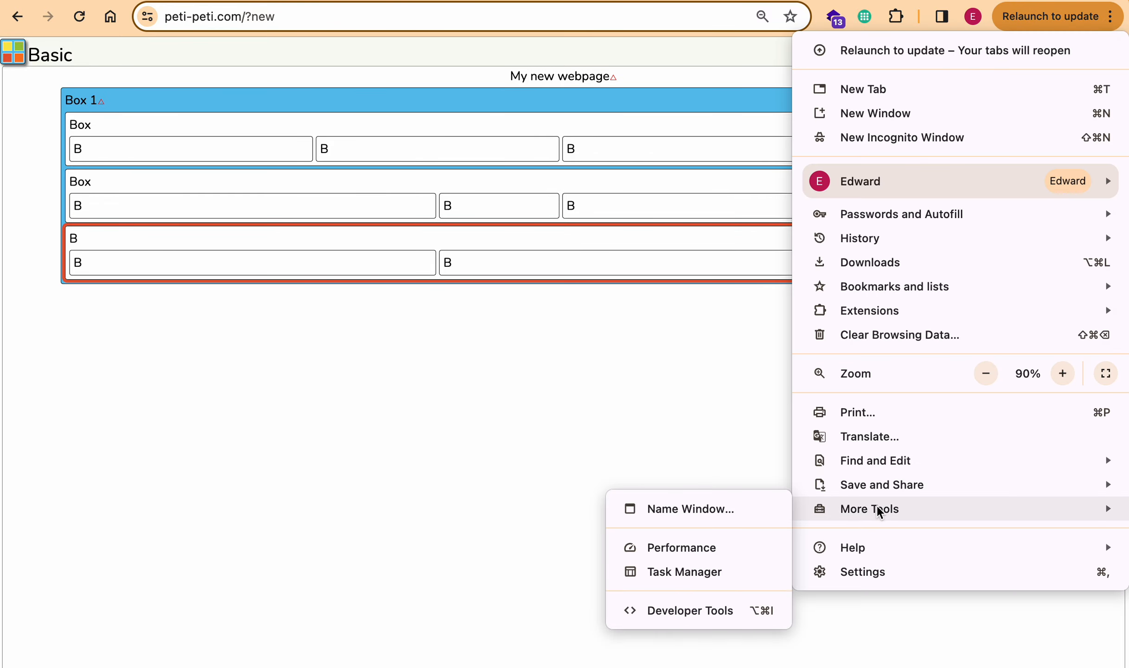
click(679, 612)
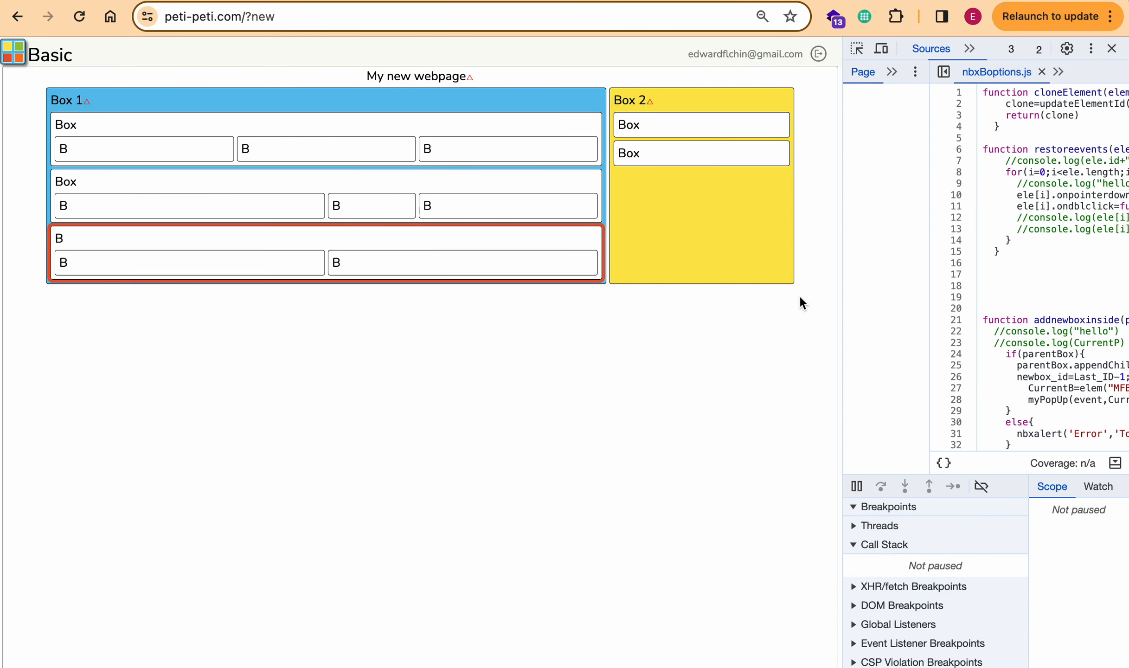
click(881, 48)
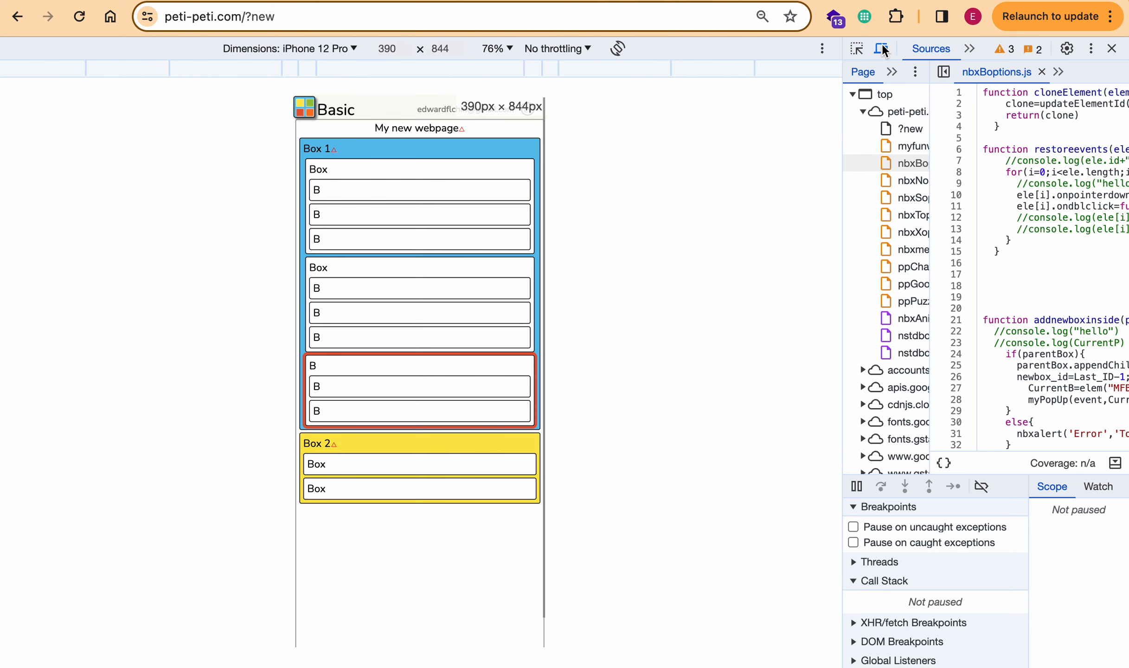
- Check the current layout style of the first nested box in Box 1, and close the layout choices without applying any
scroll(405, 378, down, 1)
scroll(407, 387, up, 1)
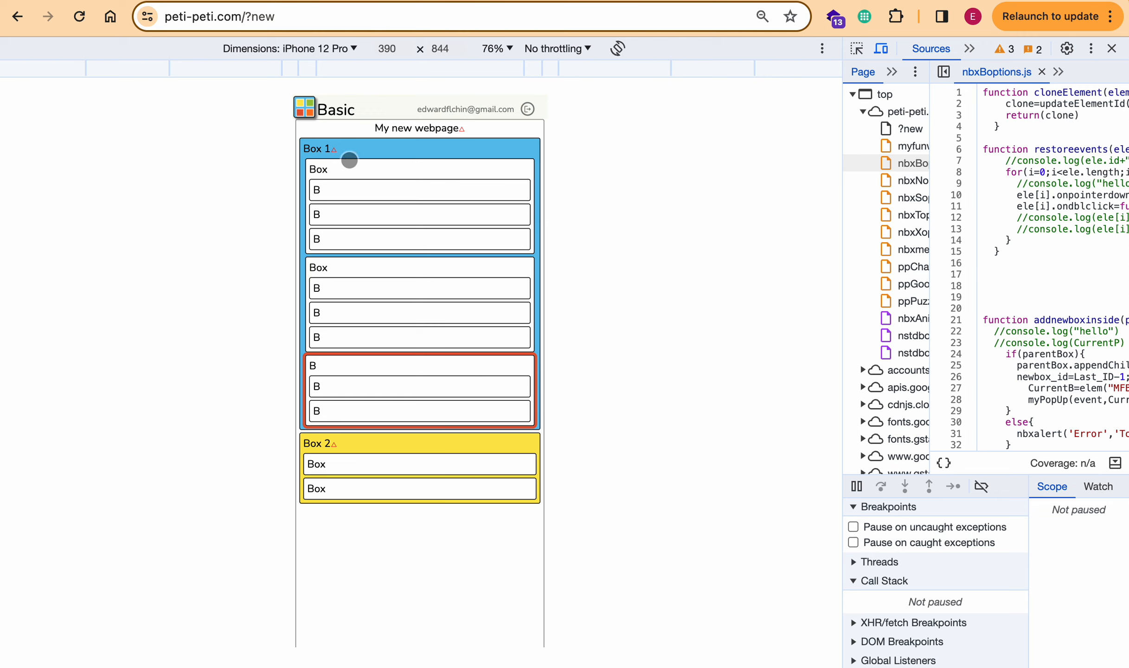
click(349, 150)
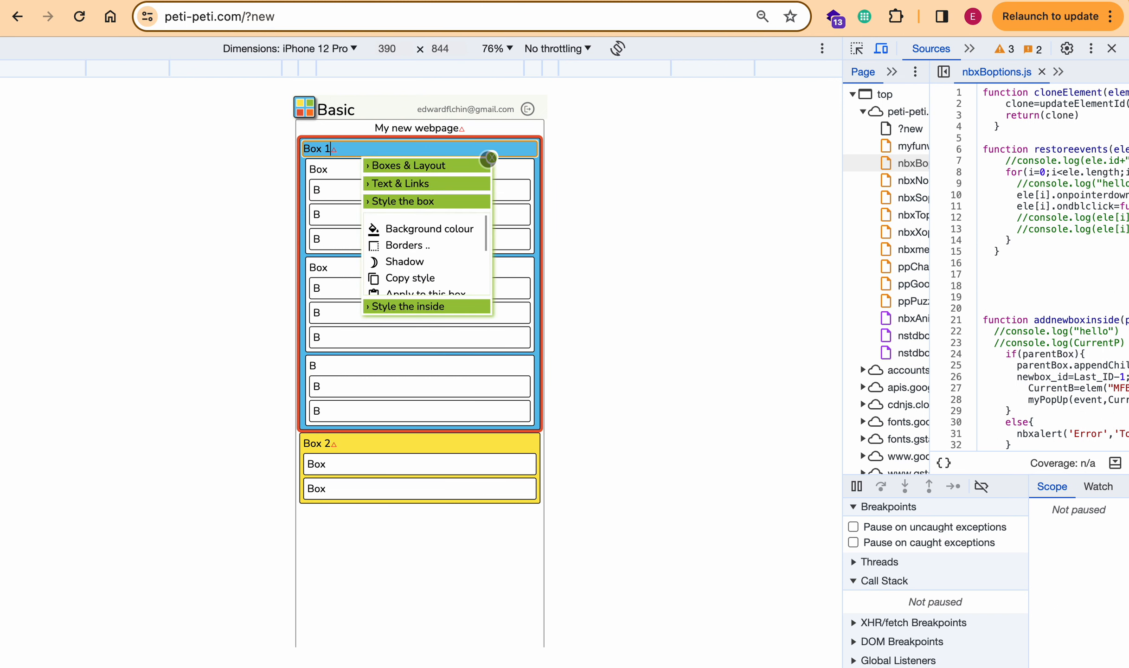
click(320, 170)
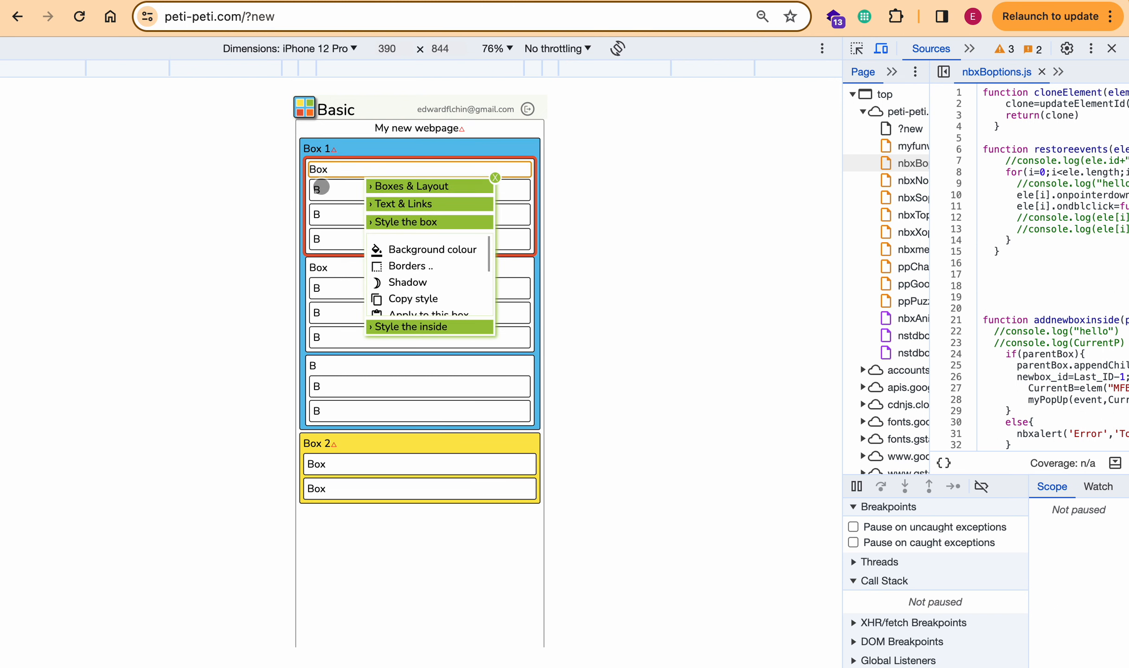
click(433, 187)
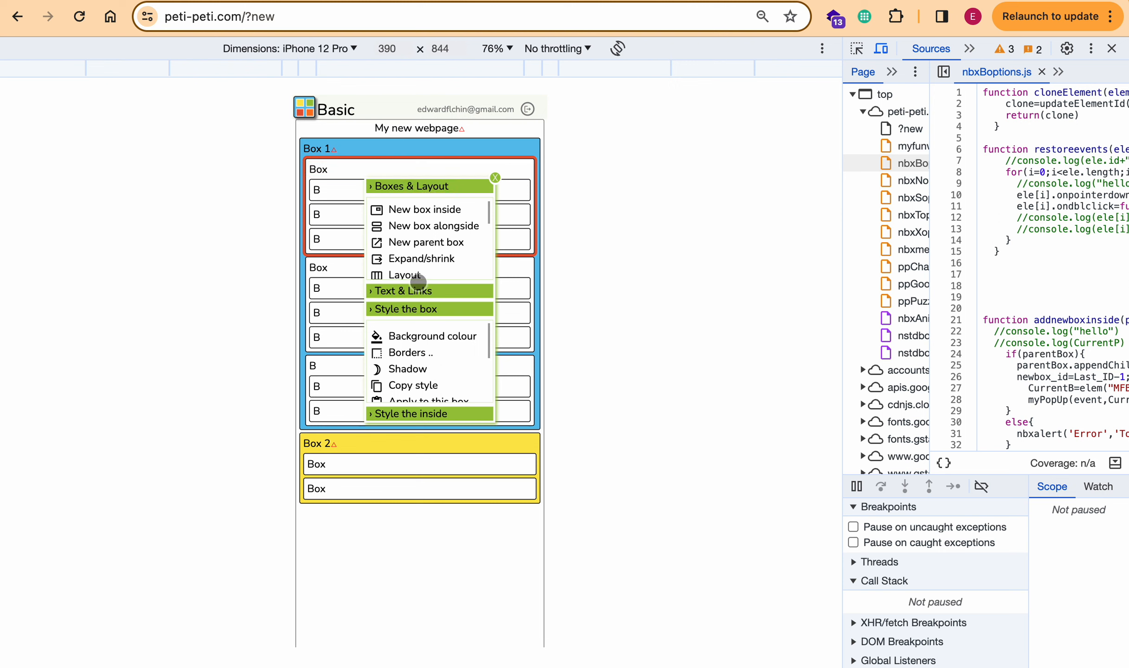
click(415, 276)
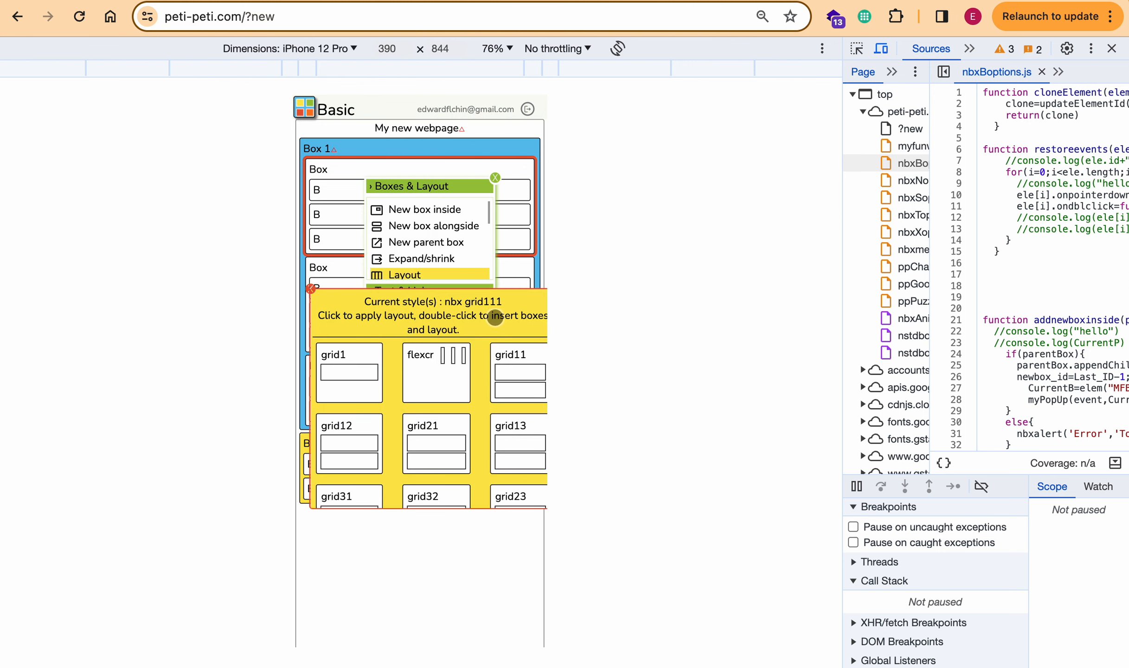
click(495, 178)
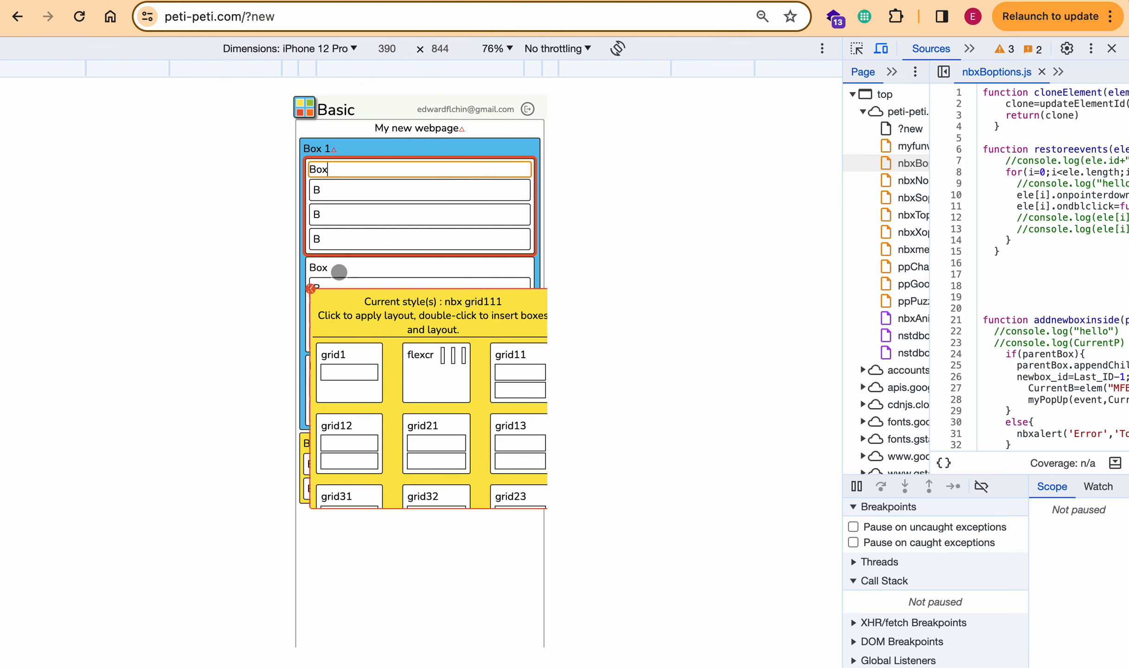
click(312, 290)
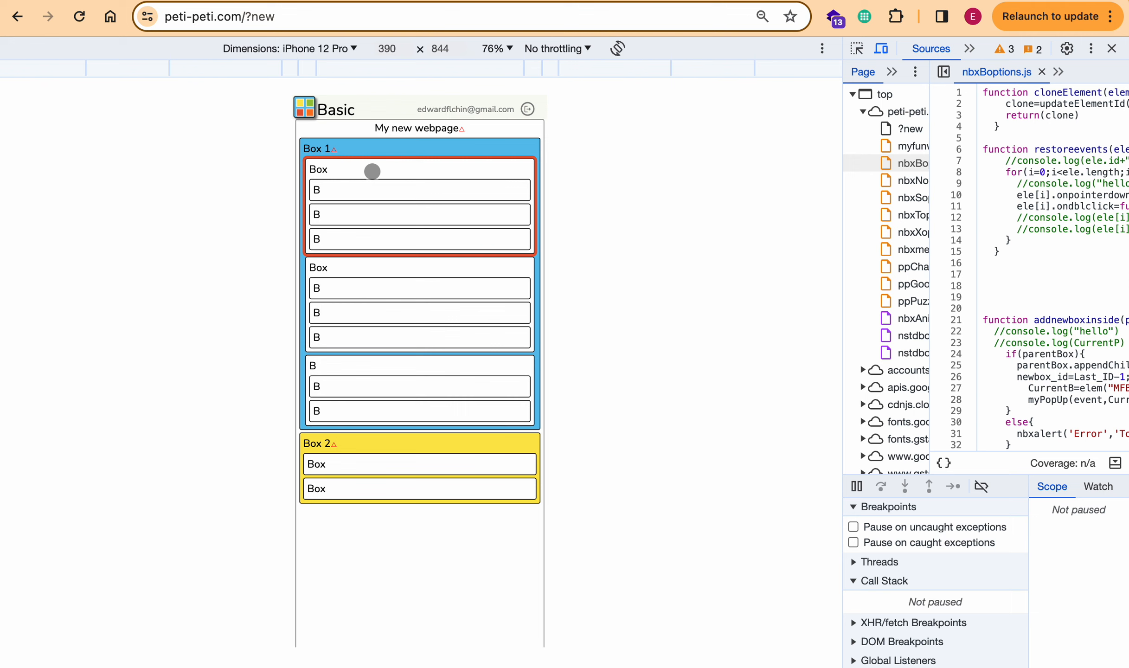
- Apply the gryd11 layout to the first nested box of Box 1 and close the layout choices
click(320, 170)
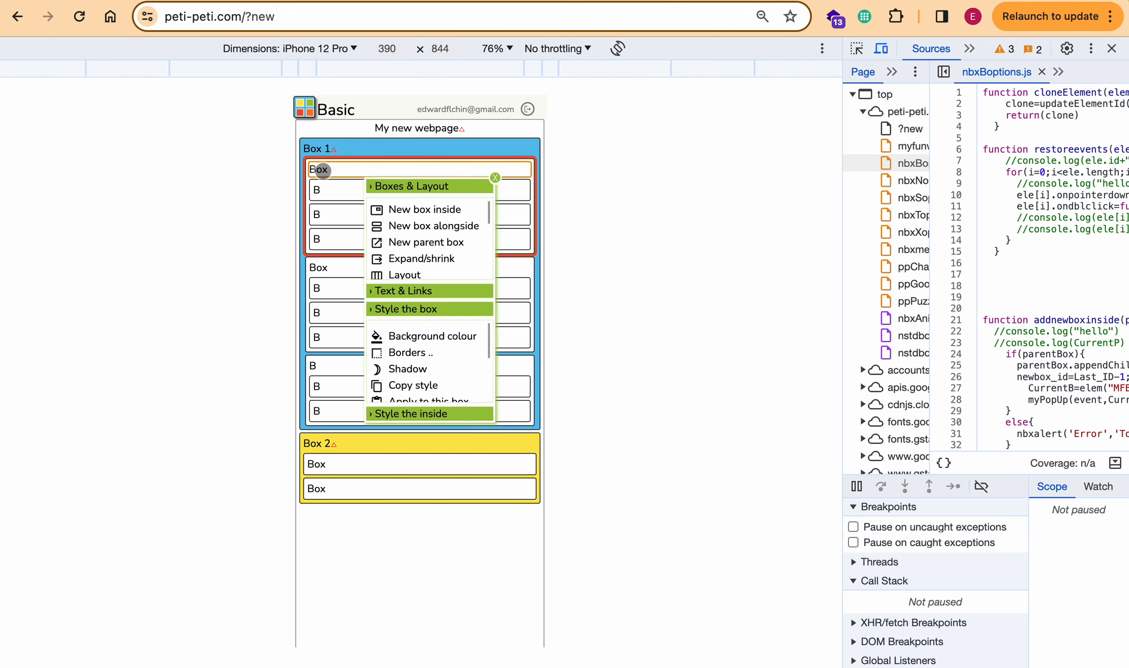
click(413, 275)
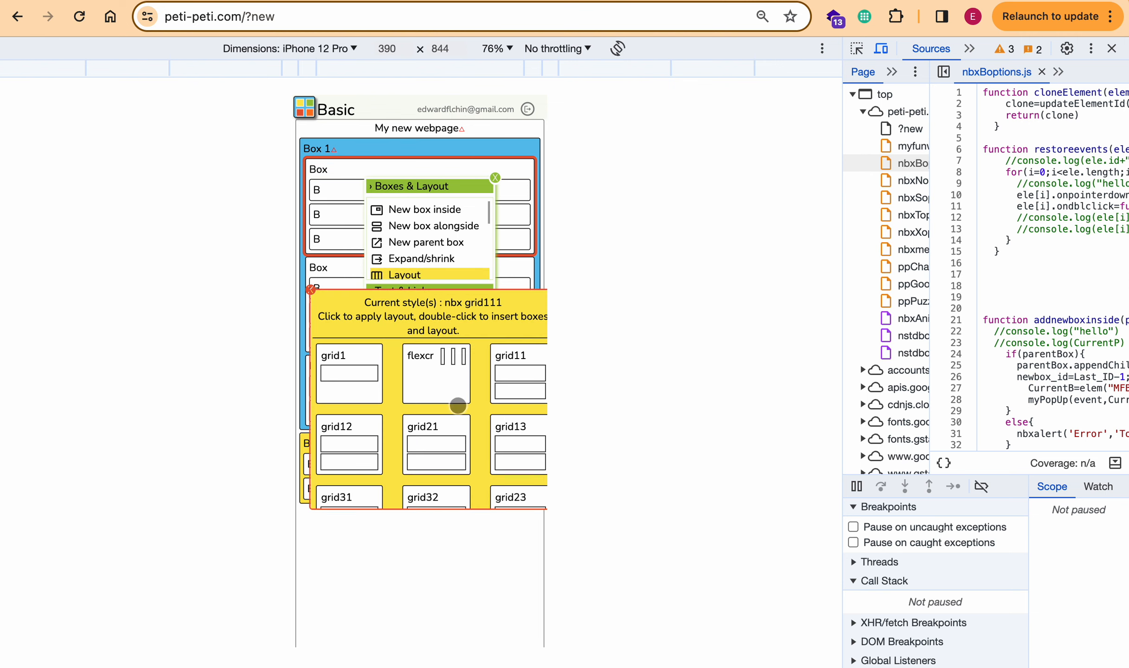
scroll(445, 435, down, 2)
scroll(445, 435, down, 3)
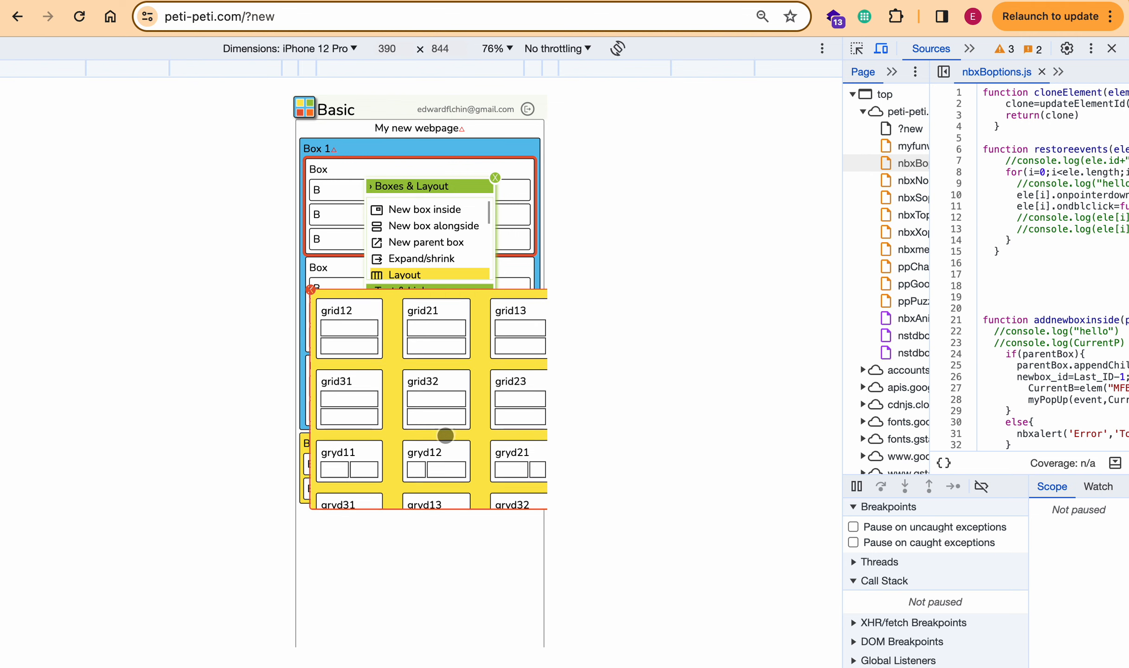
scroll(445, 435, down, 1)
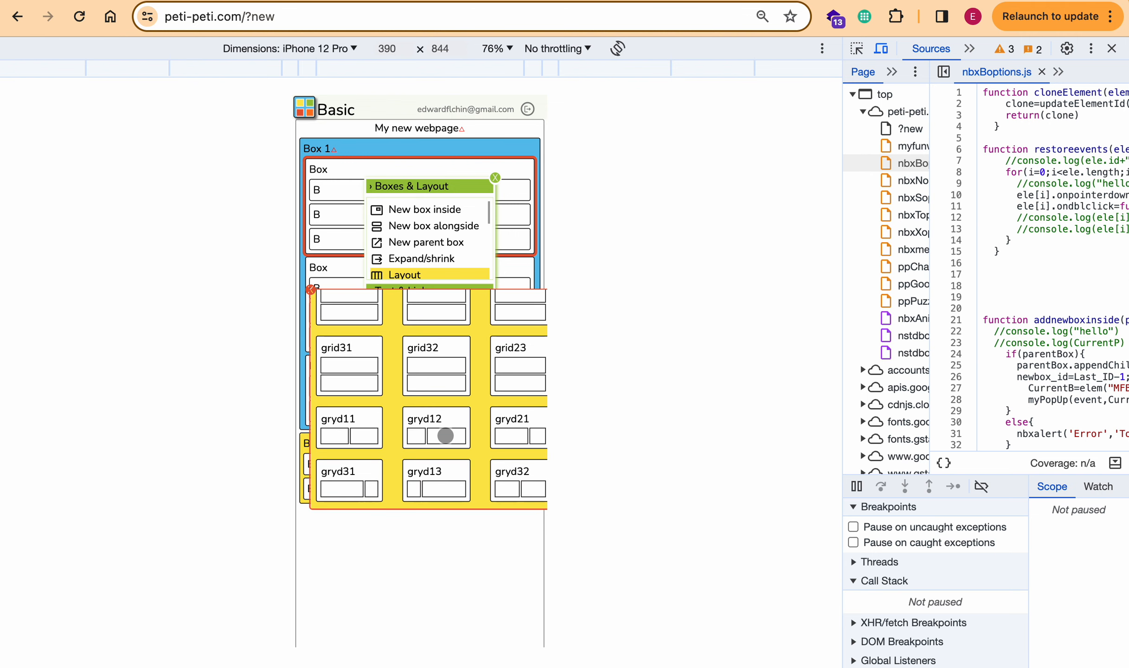
click(333, 421)
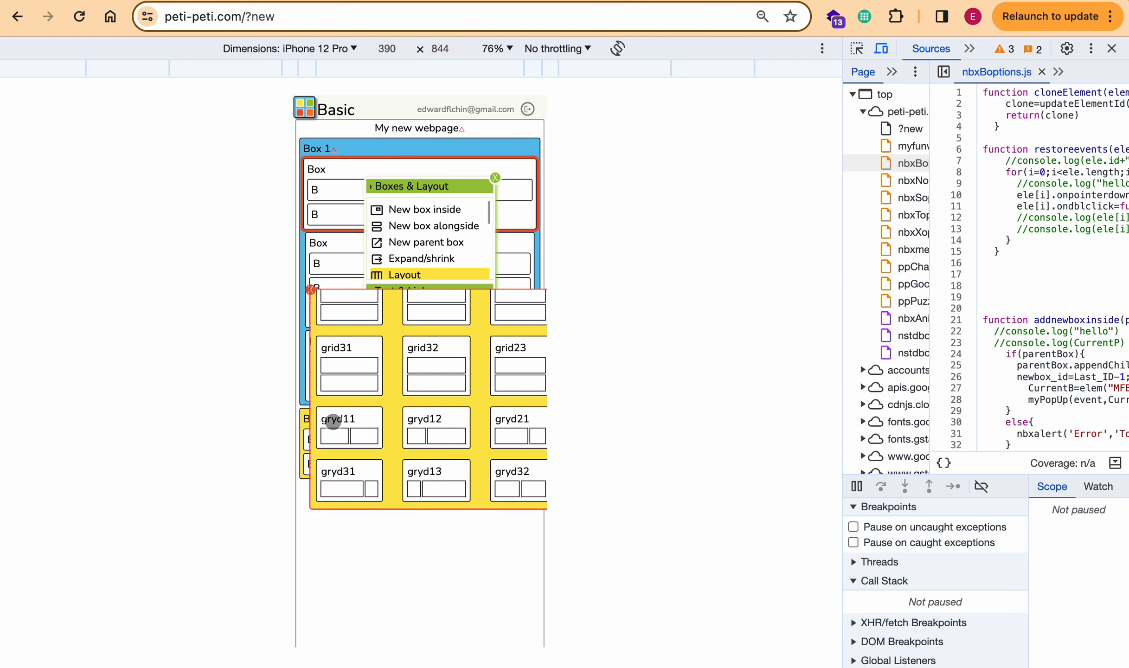
click(493, 178)
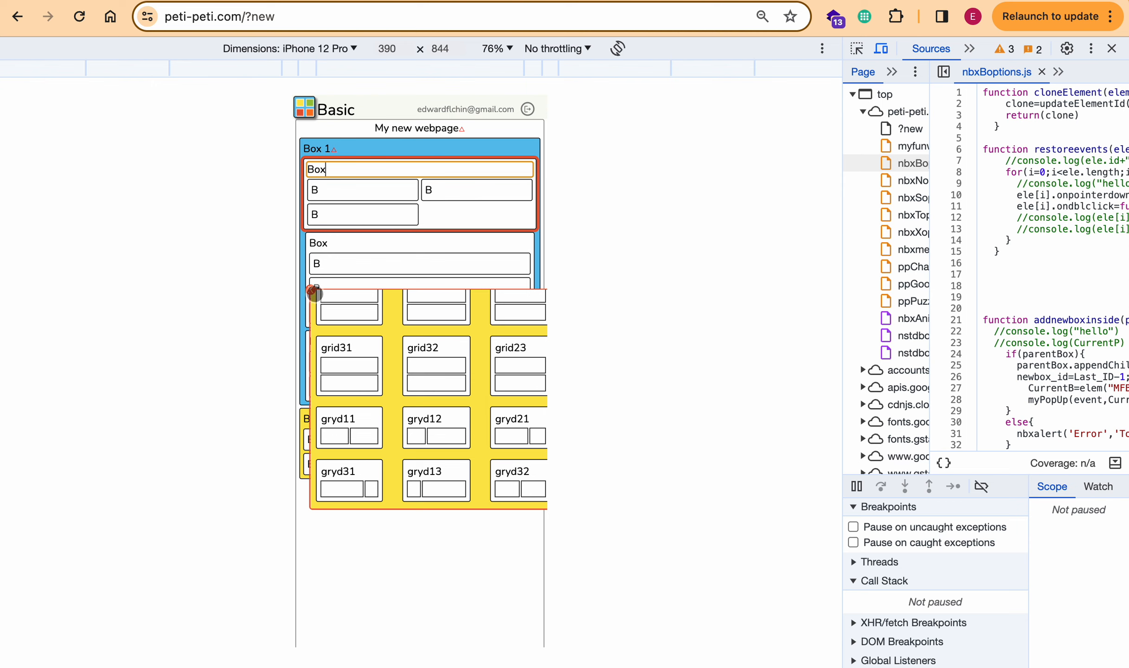
click(310, 289)
- Apply the gryd12 layout to the second nested box of Box 1 and close the layout choices
click(322, 246)
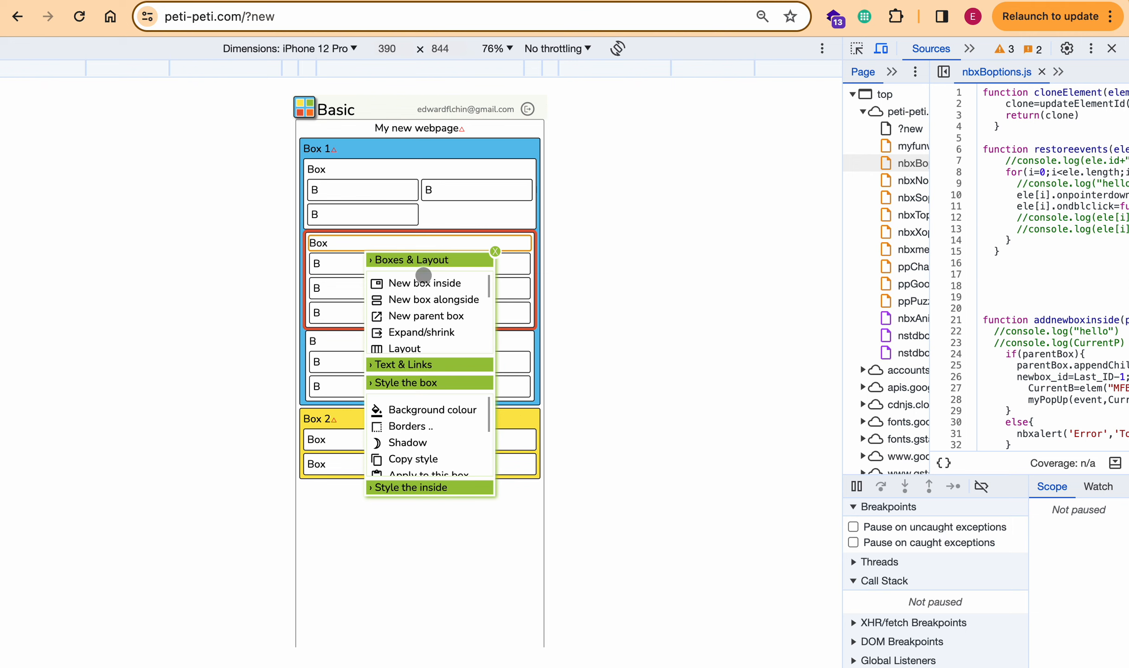
scroll(417, 458, down, 3)
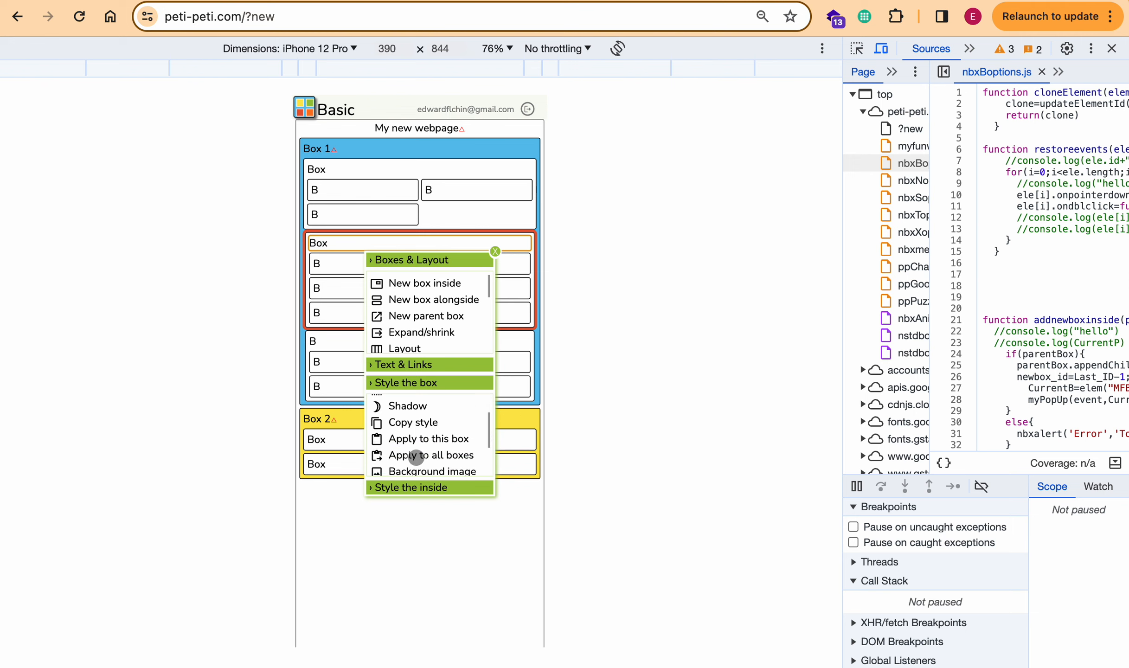
click(415, 348)
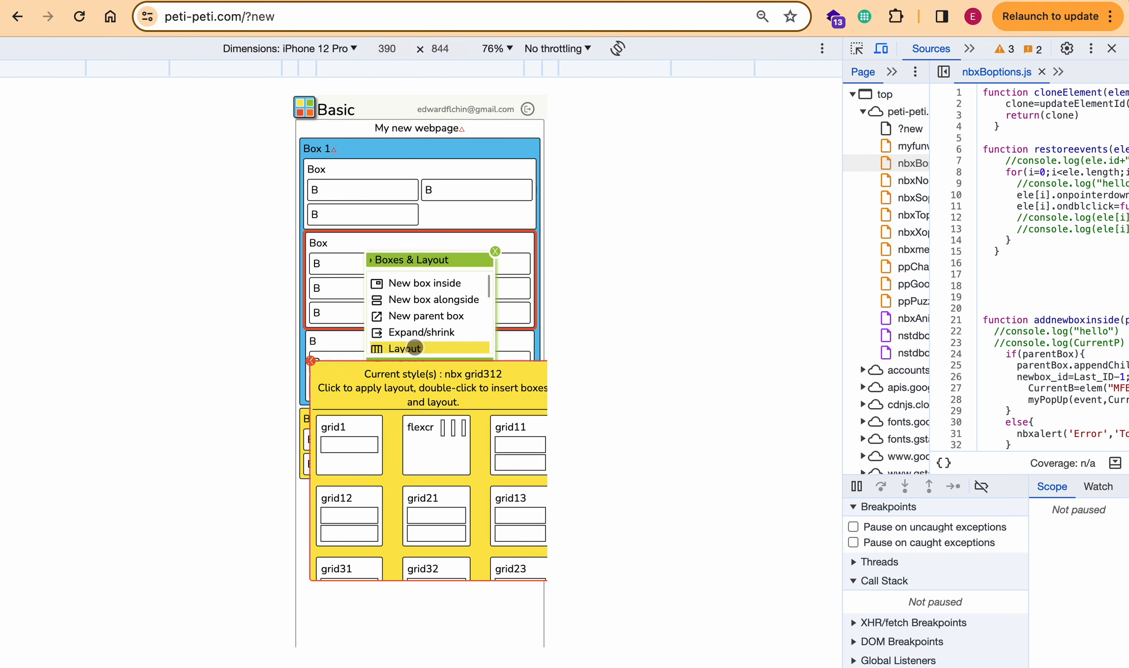
scroll(466, 507, down, 3)
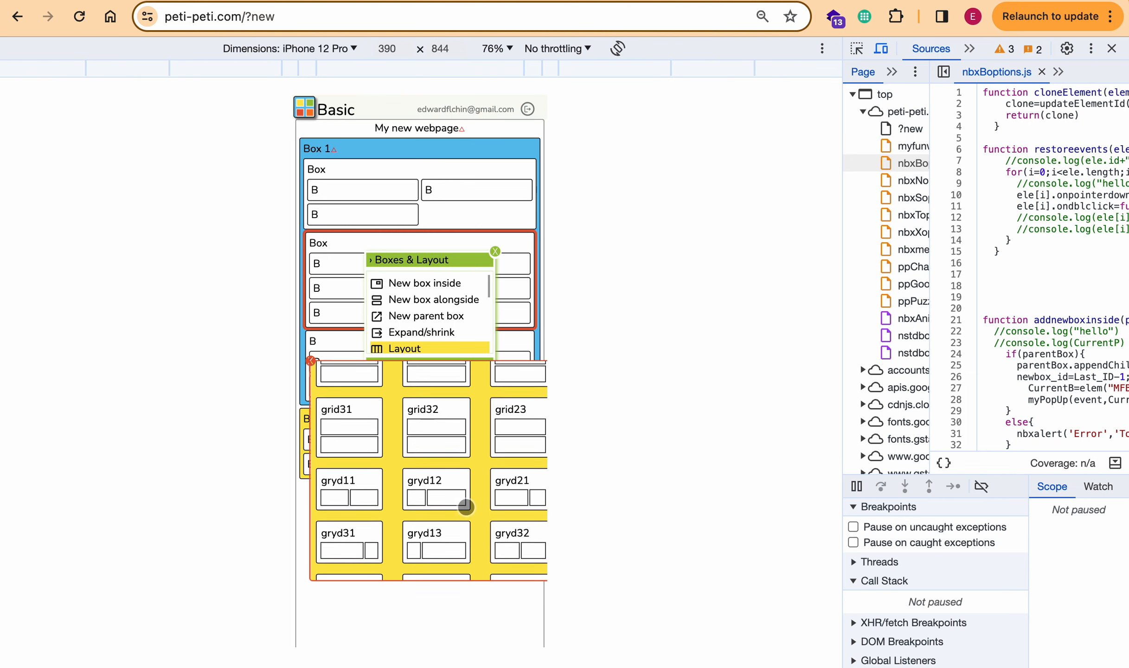
click(422, 466)
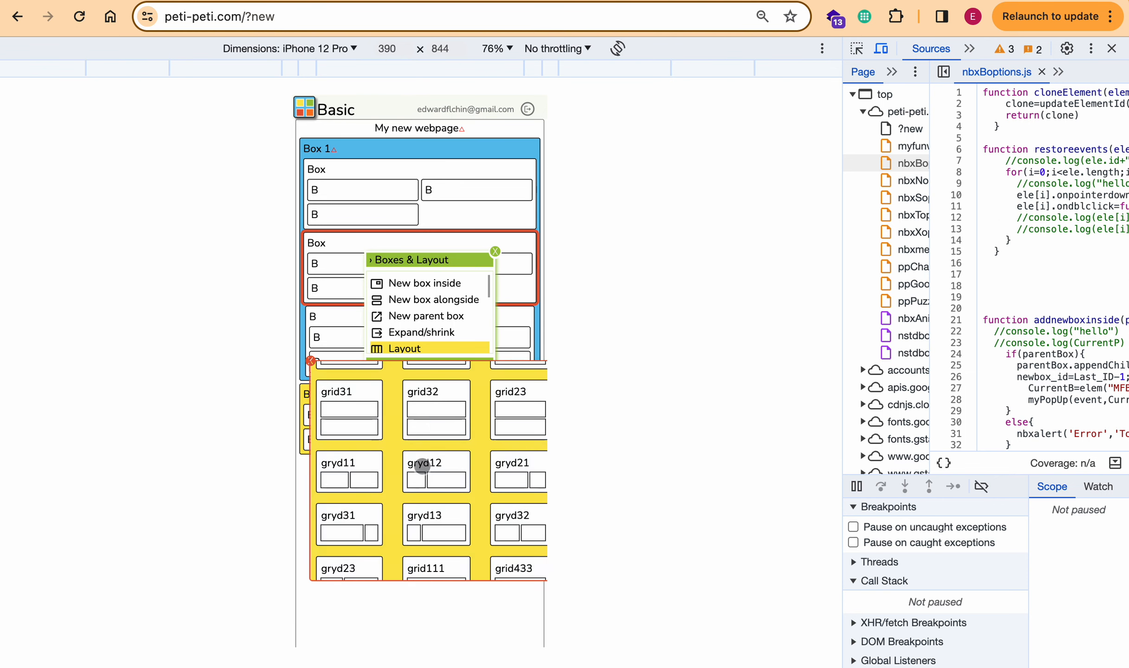
click(495, 252)
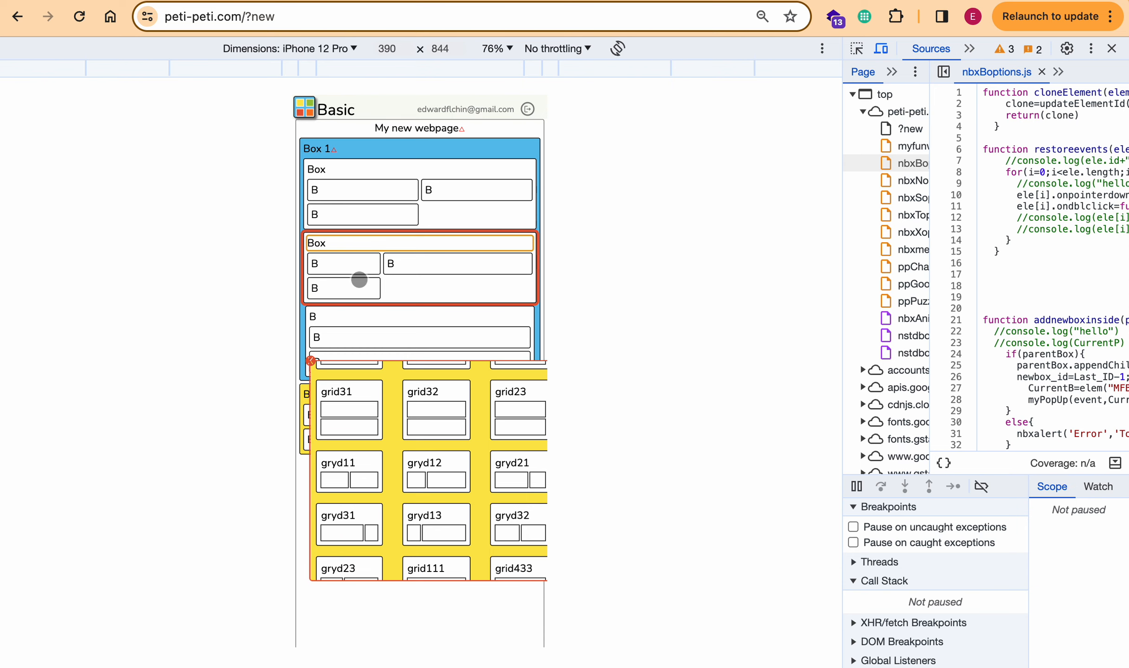
click(311, 361)
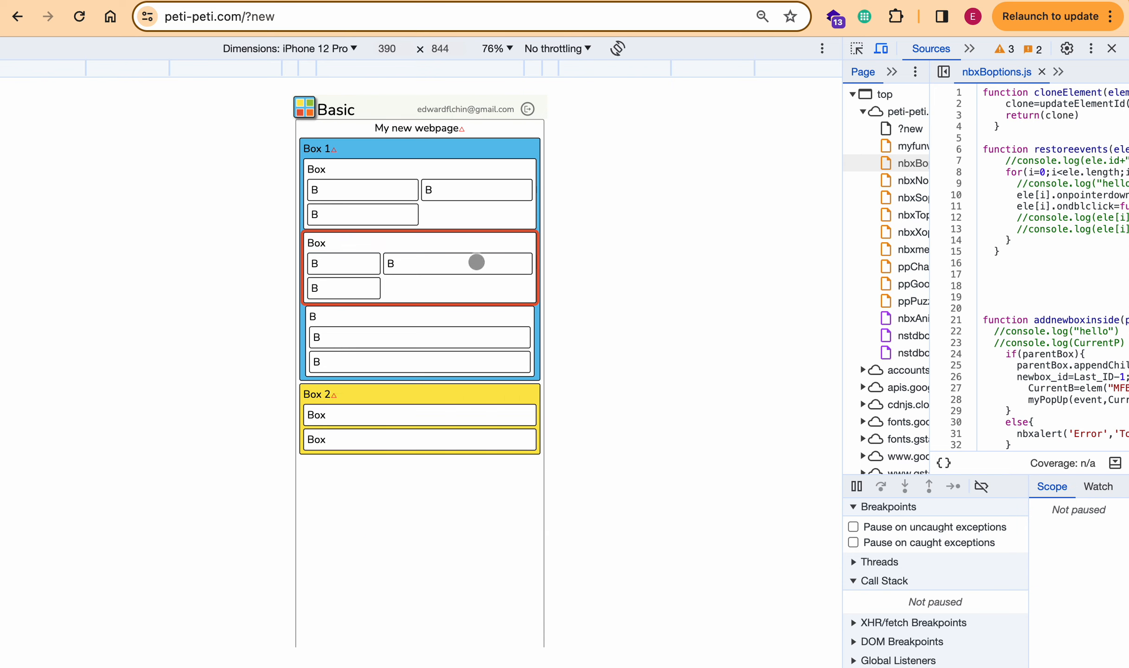
- Review the mobile arrangement and compare the grid and gryd layout choices for Box 1's first nested box without applying any
scroll(477, 262, down, 1)
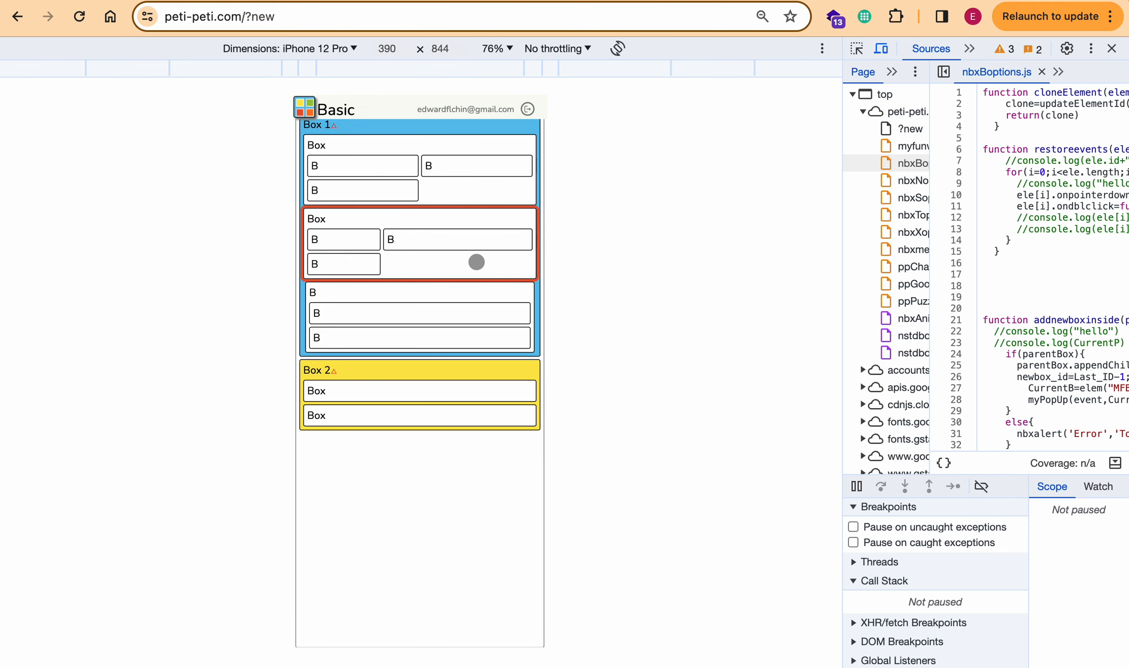
scroll(477, 262, up, 1)
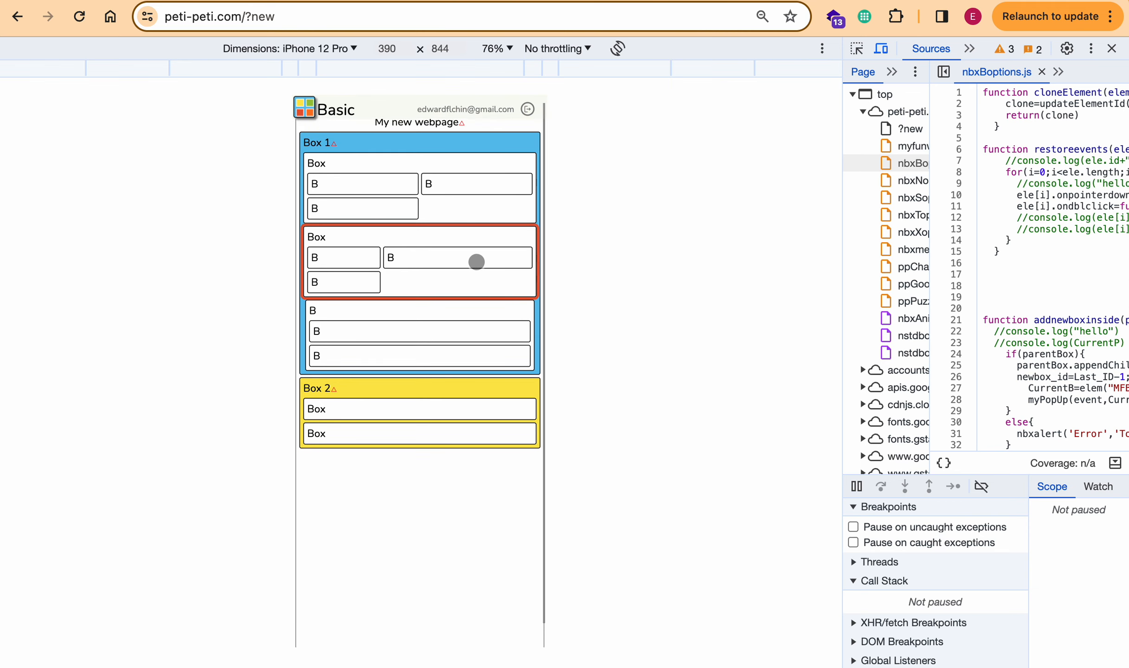
click(336, 165)
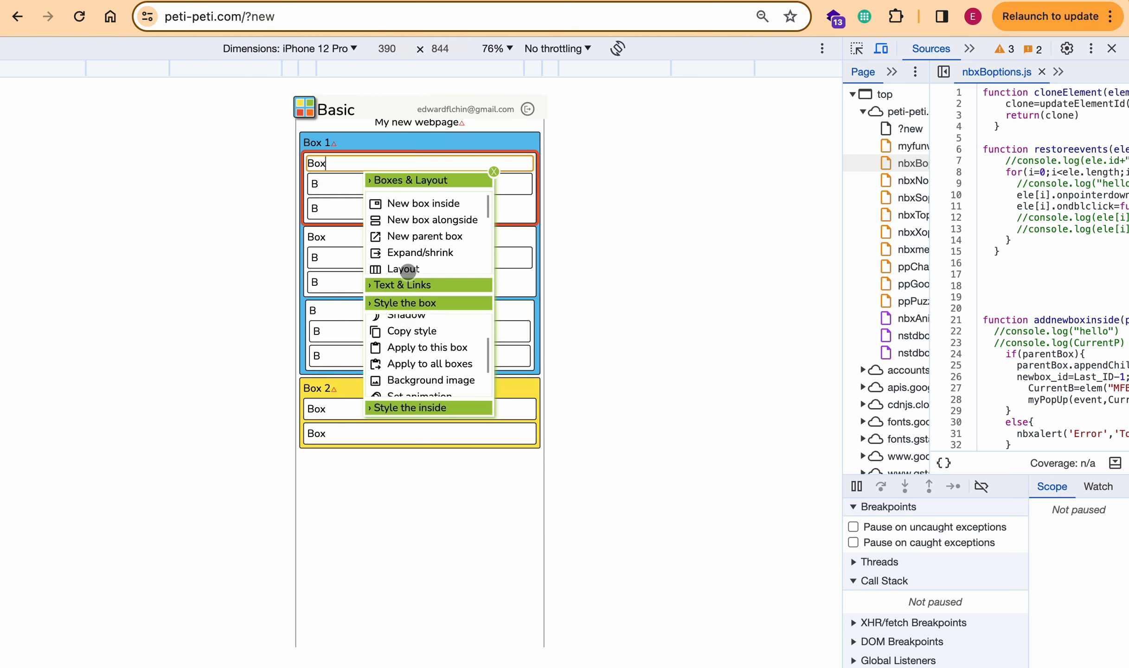
click(408, 271)
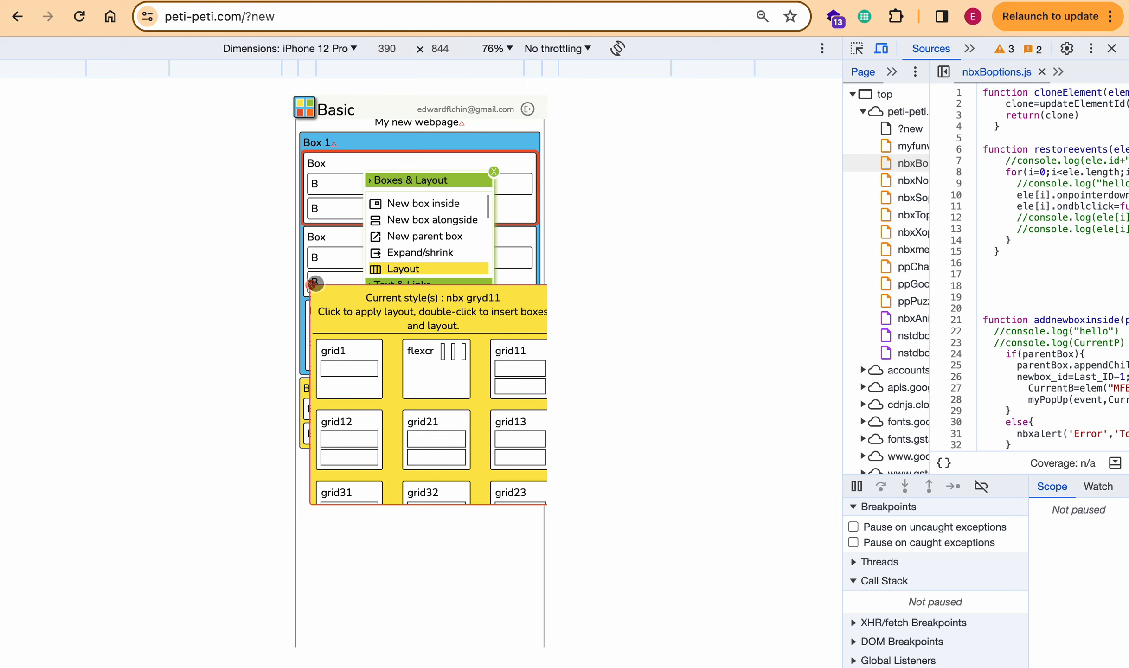
click(311, 285)
click(494, 172)
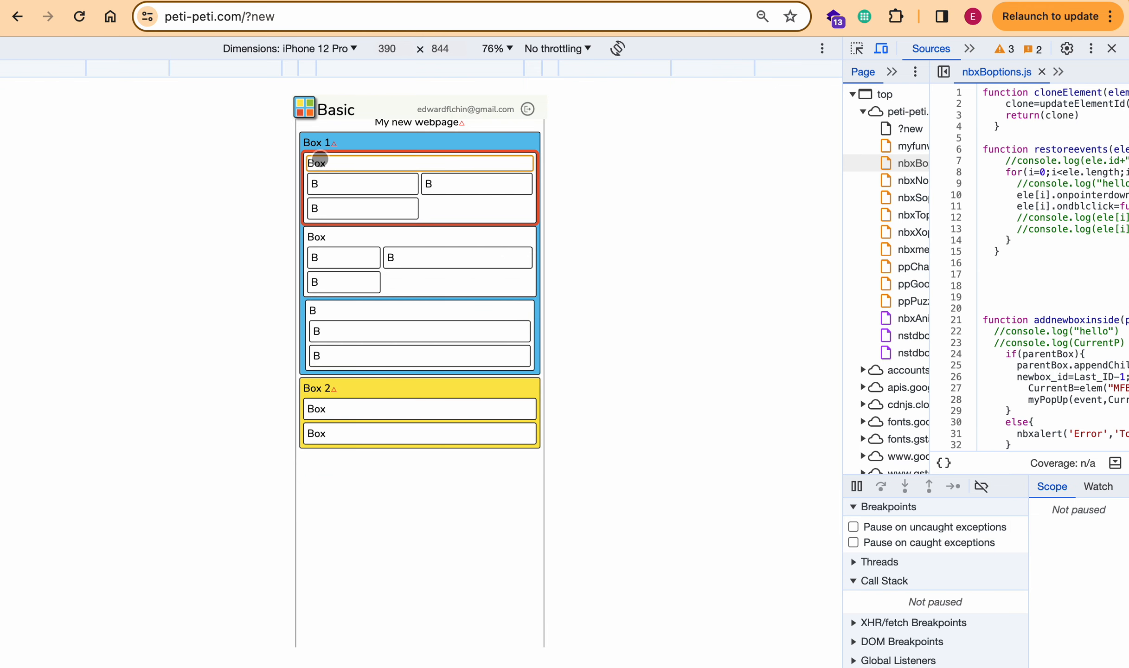
click(320, 160)
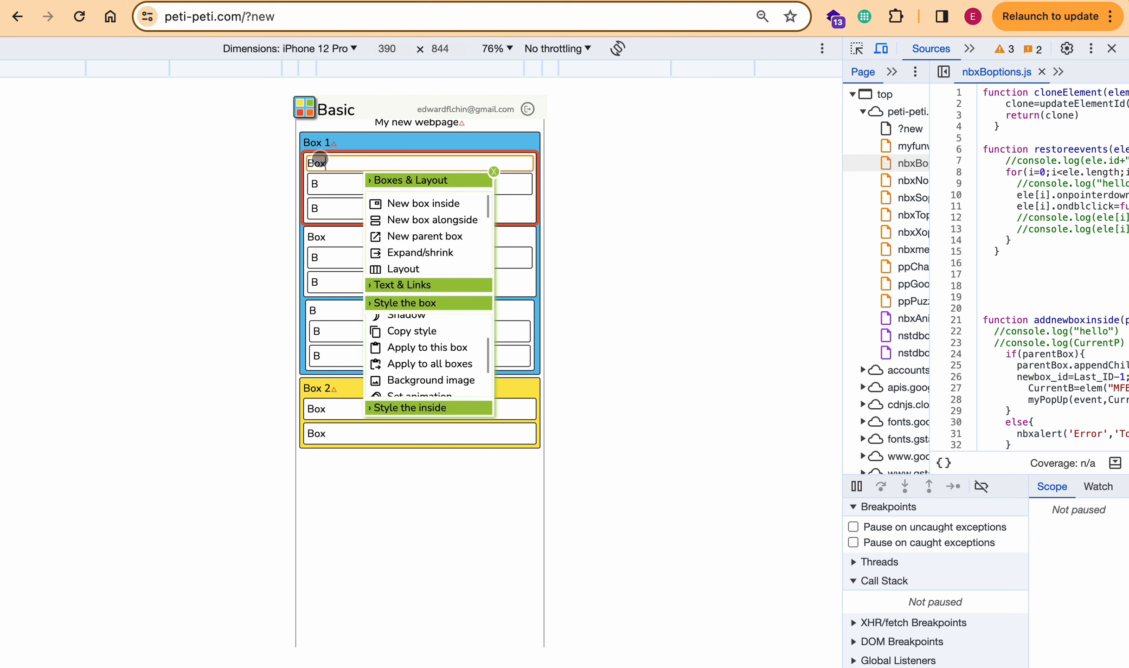
click(406, 269)
scroll(396, 420, down, 2)
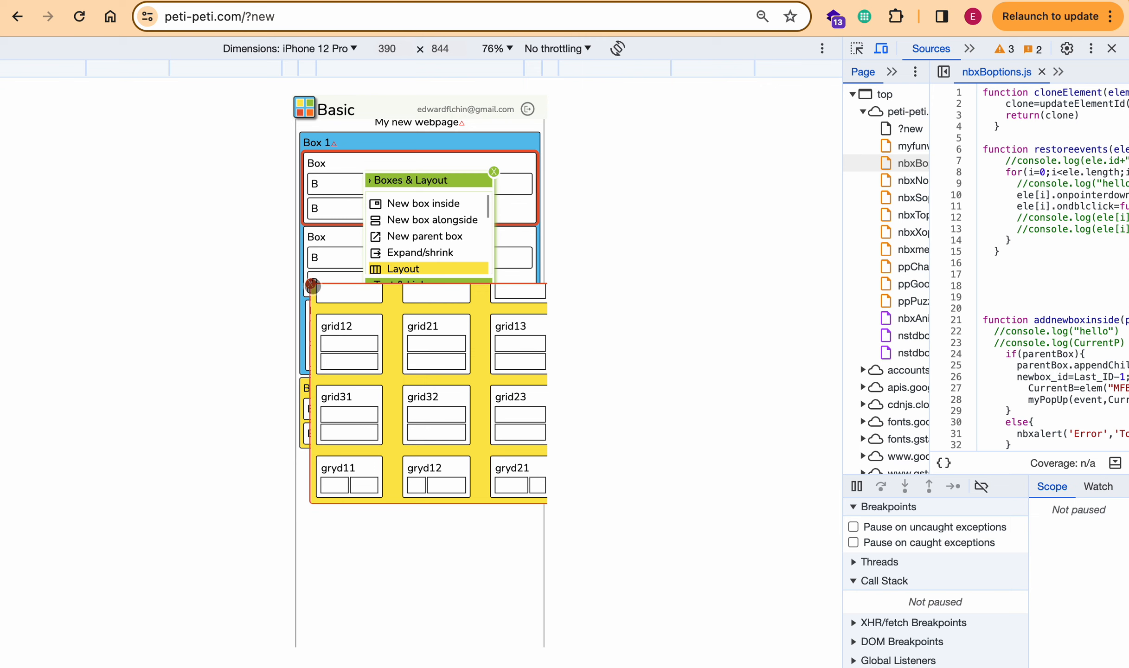
click(312, 284)
click(499, 169)
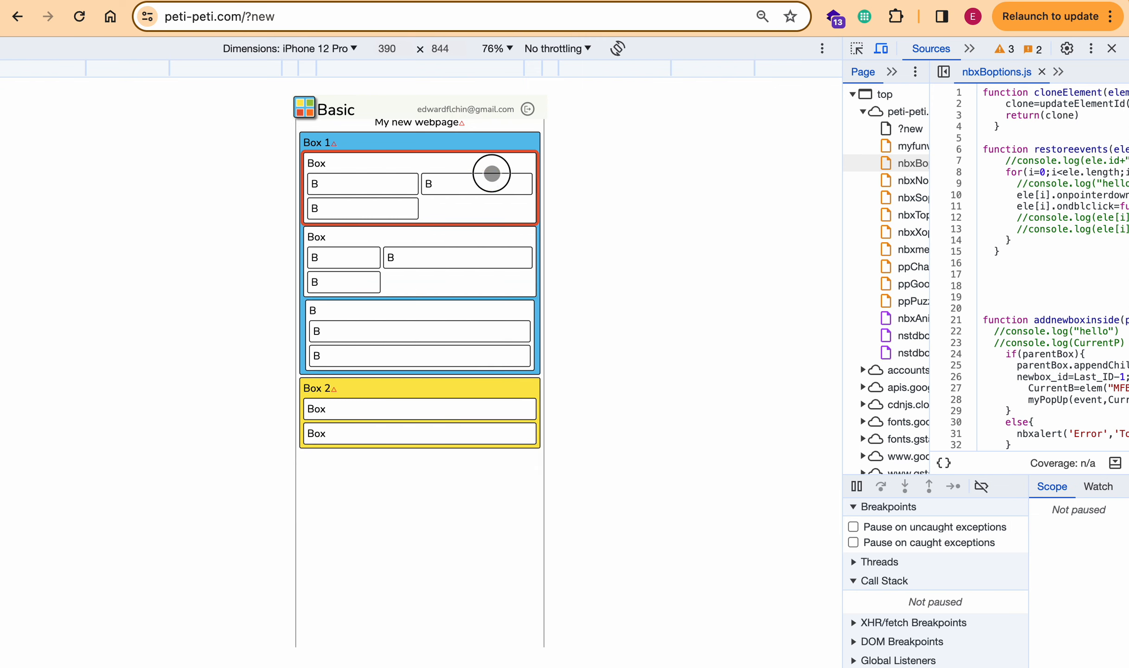